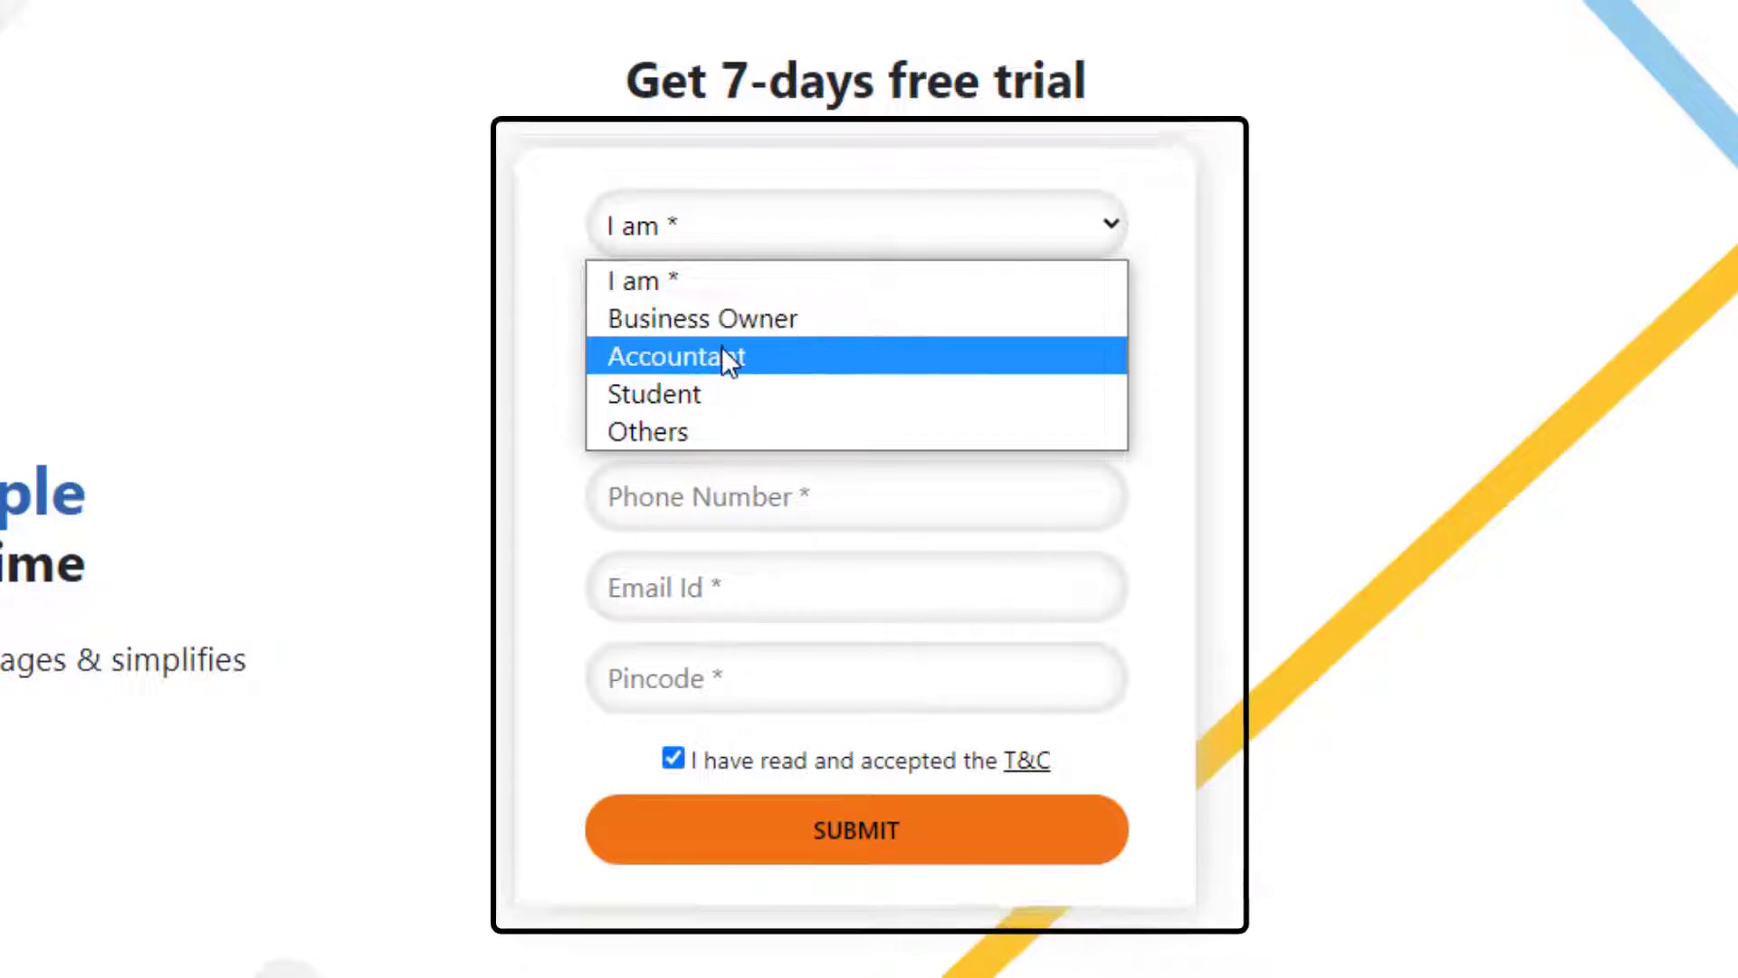
Choose Student and fill in the trial form's name, phone number, e-mail and pincode fields
click(732, 400)
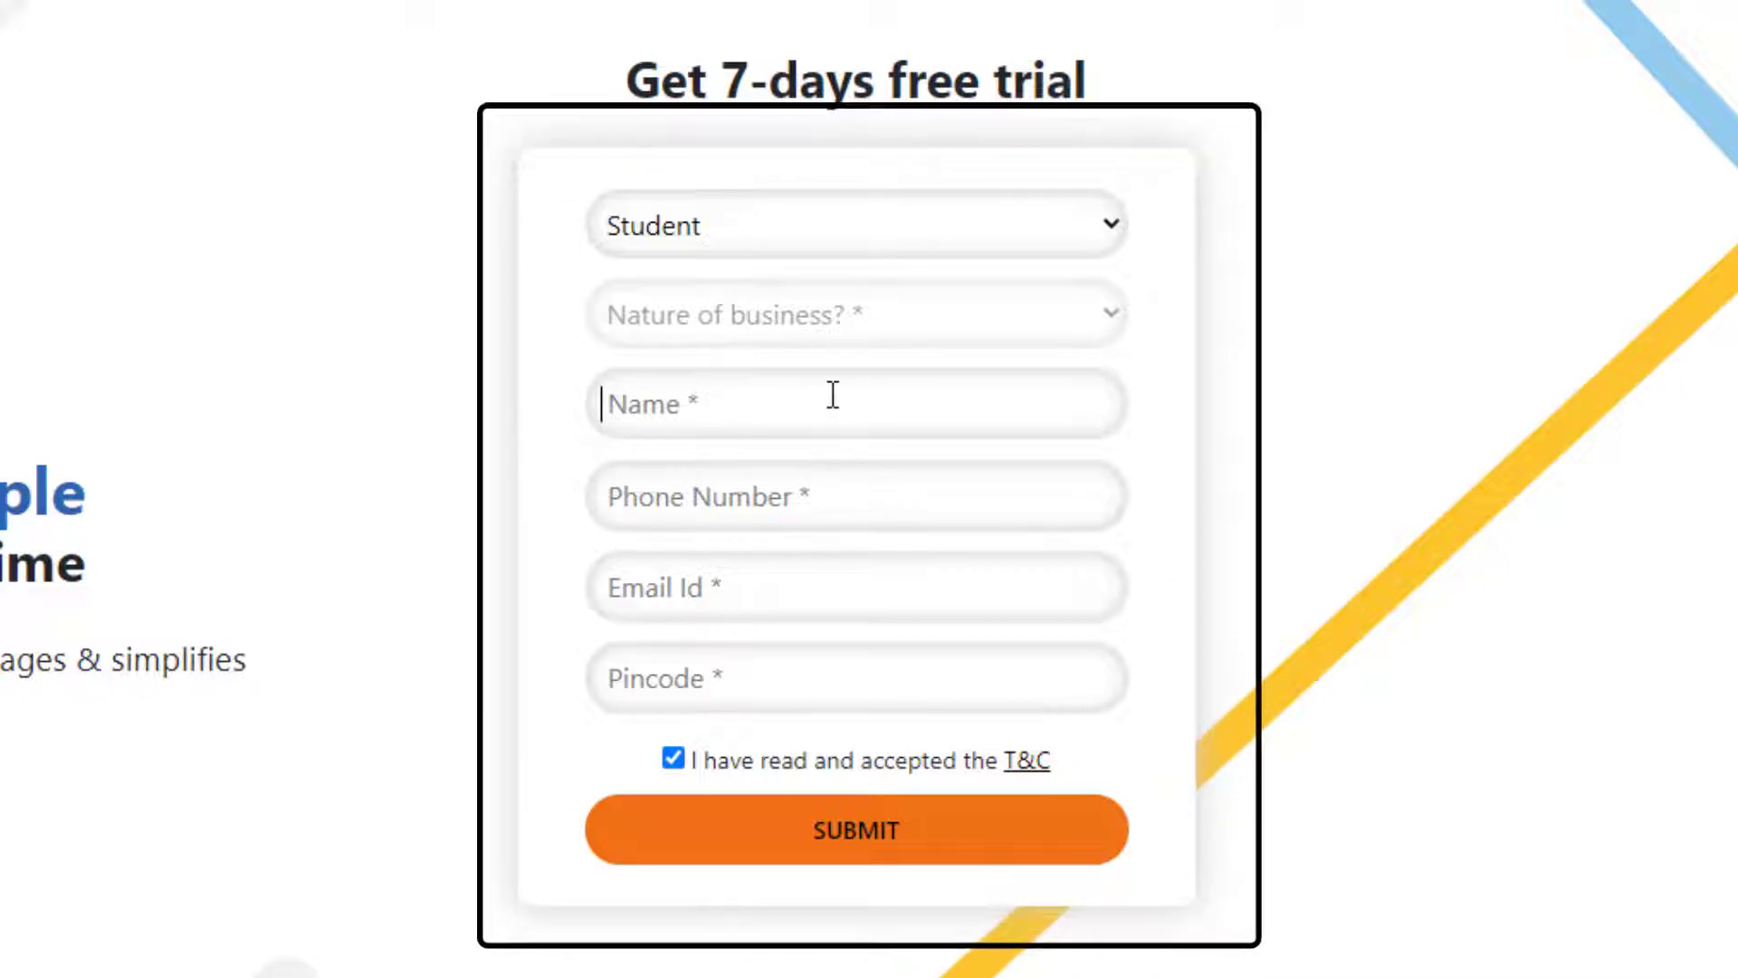
text(VK)
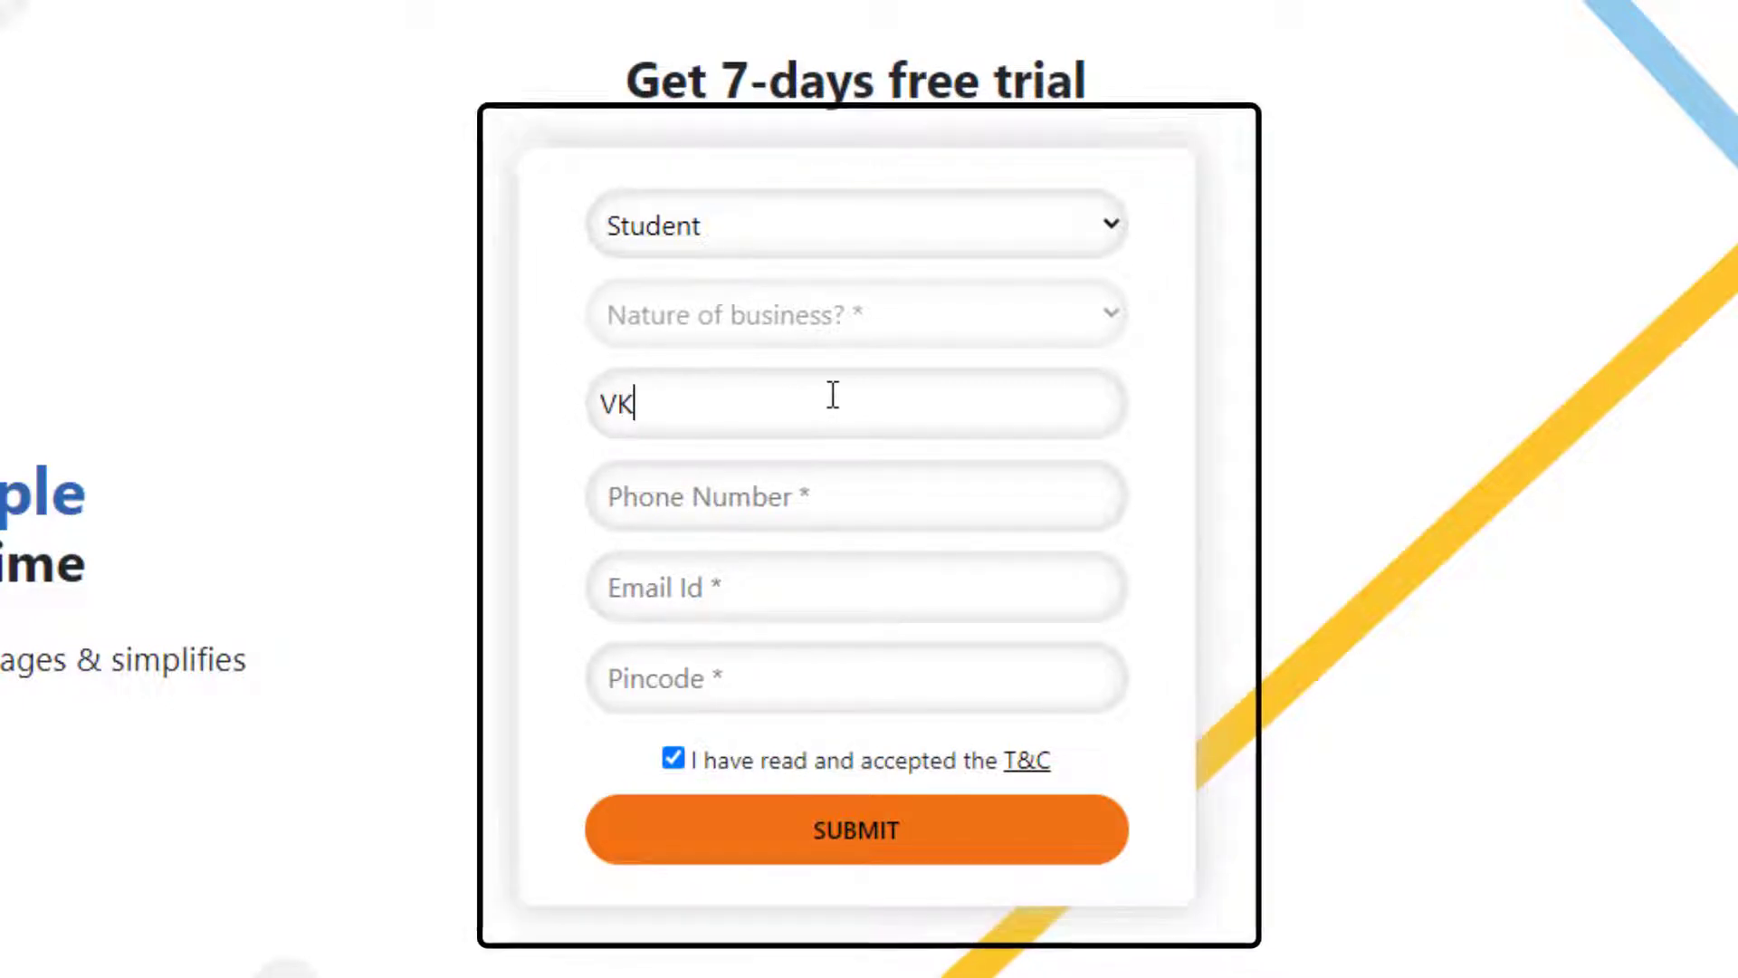
click(804, 500)
text(1)
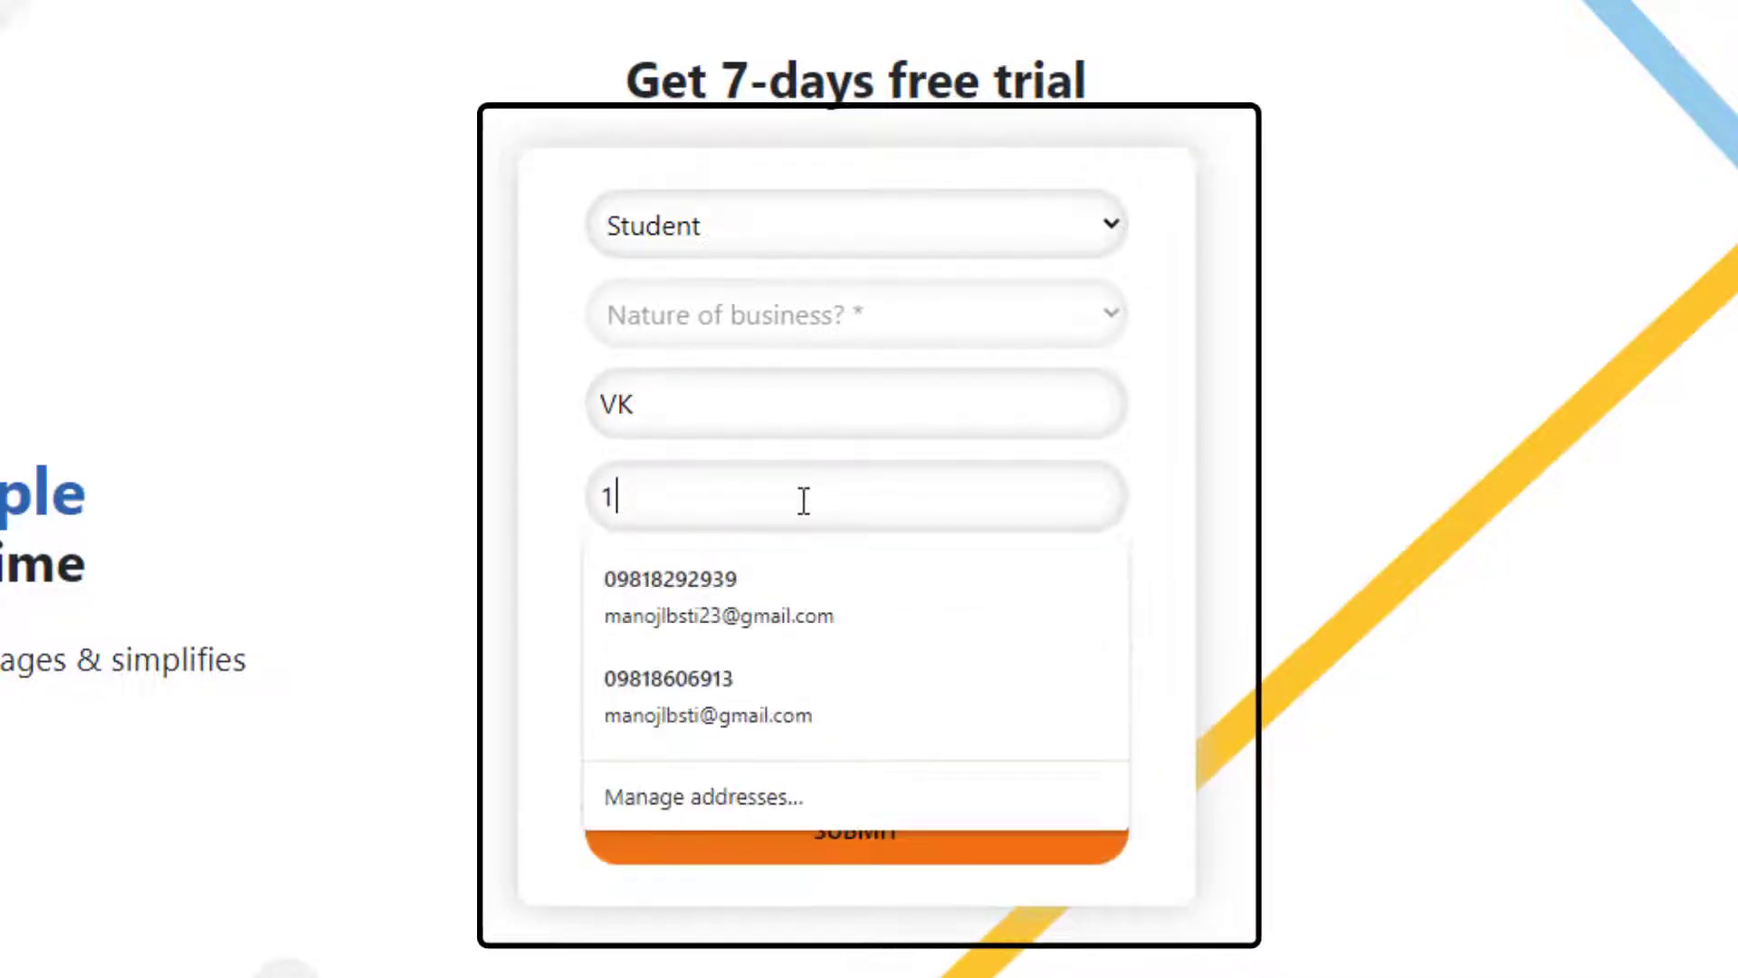
text(234567890)
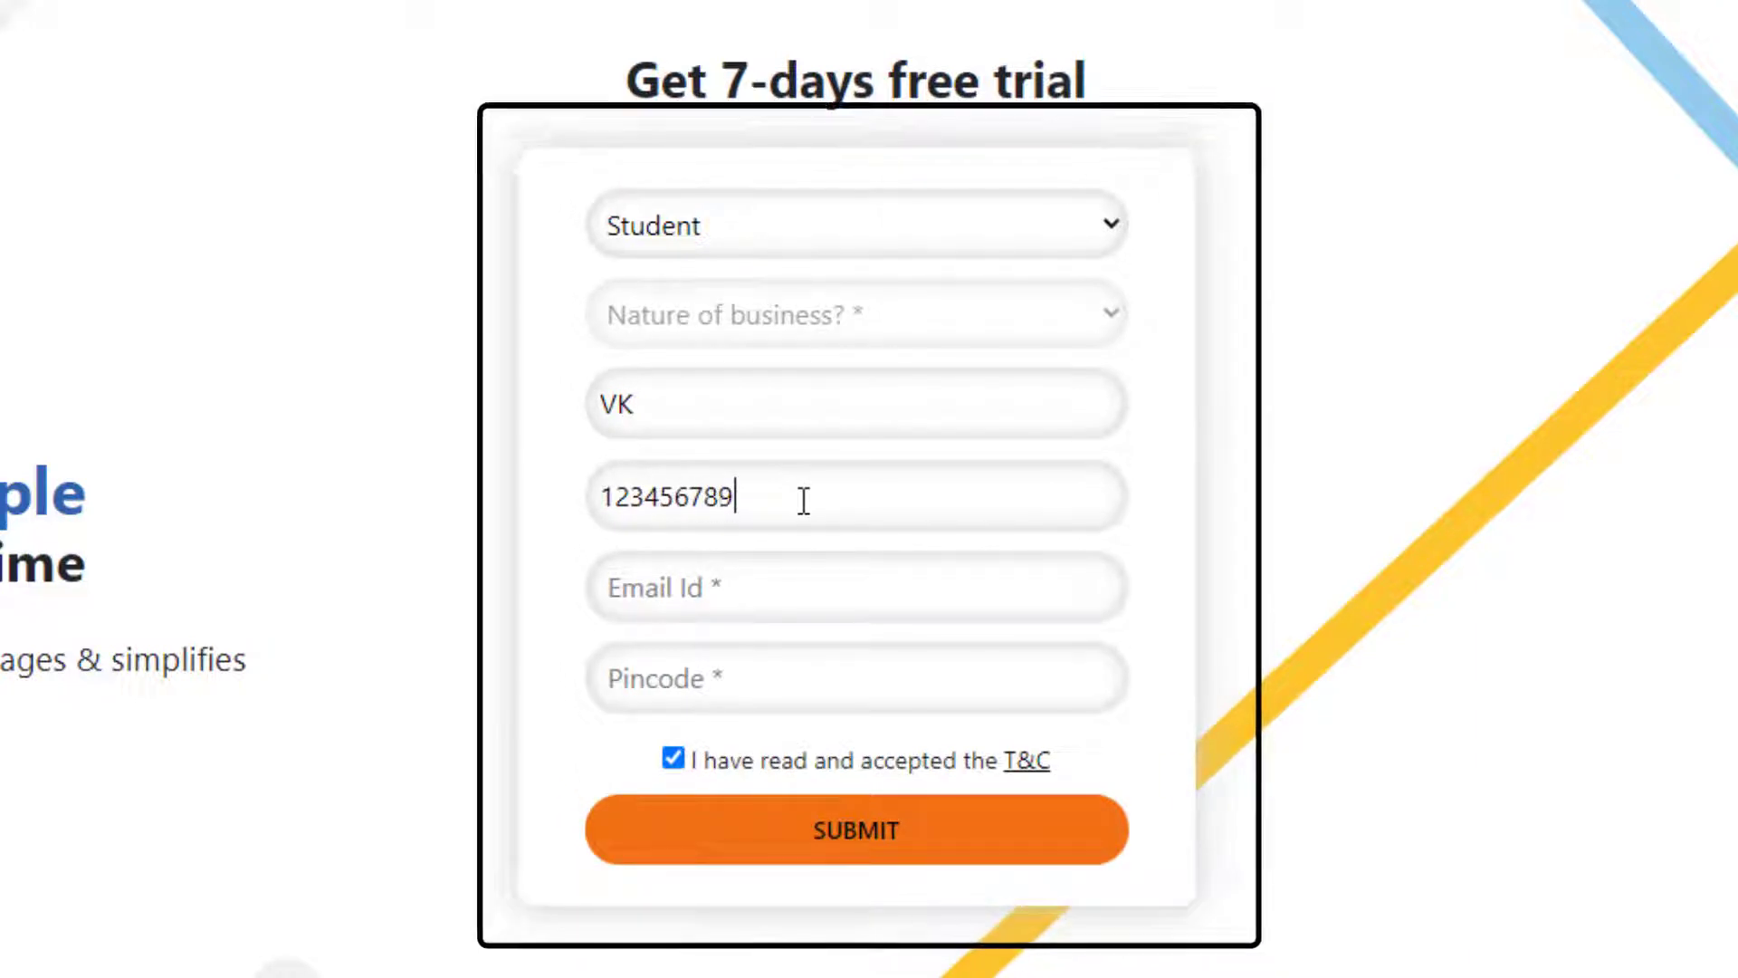
click(804, 587)
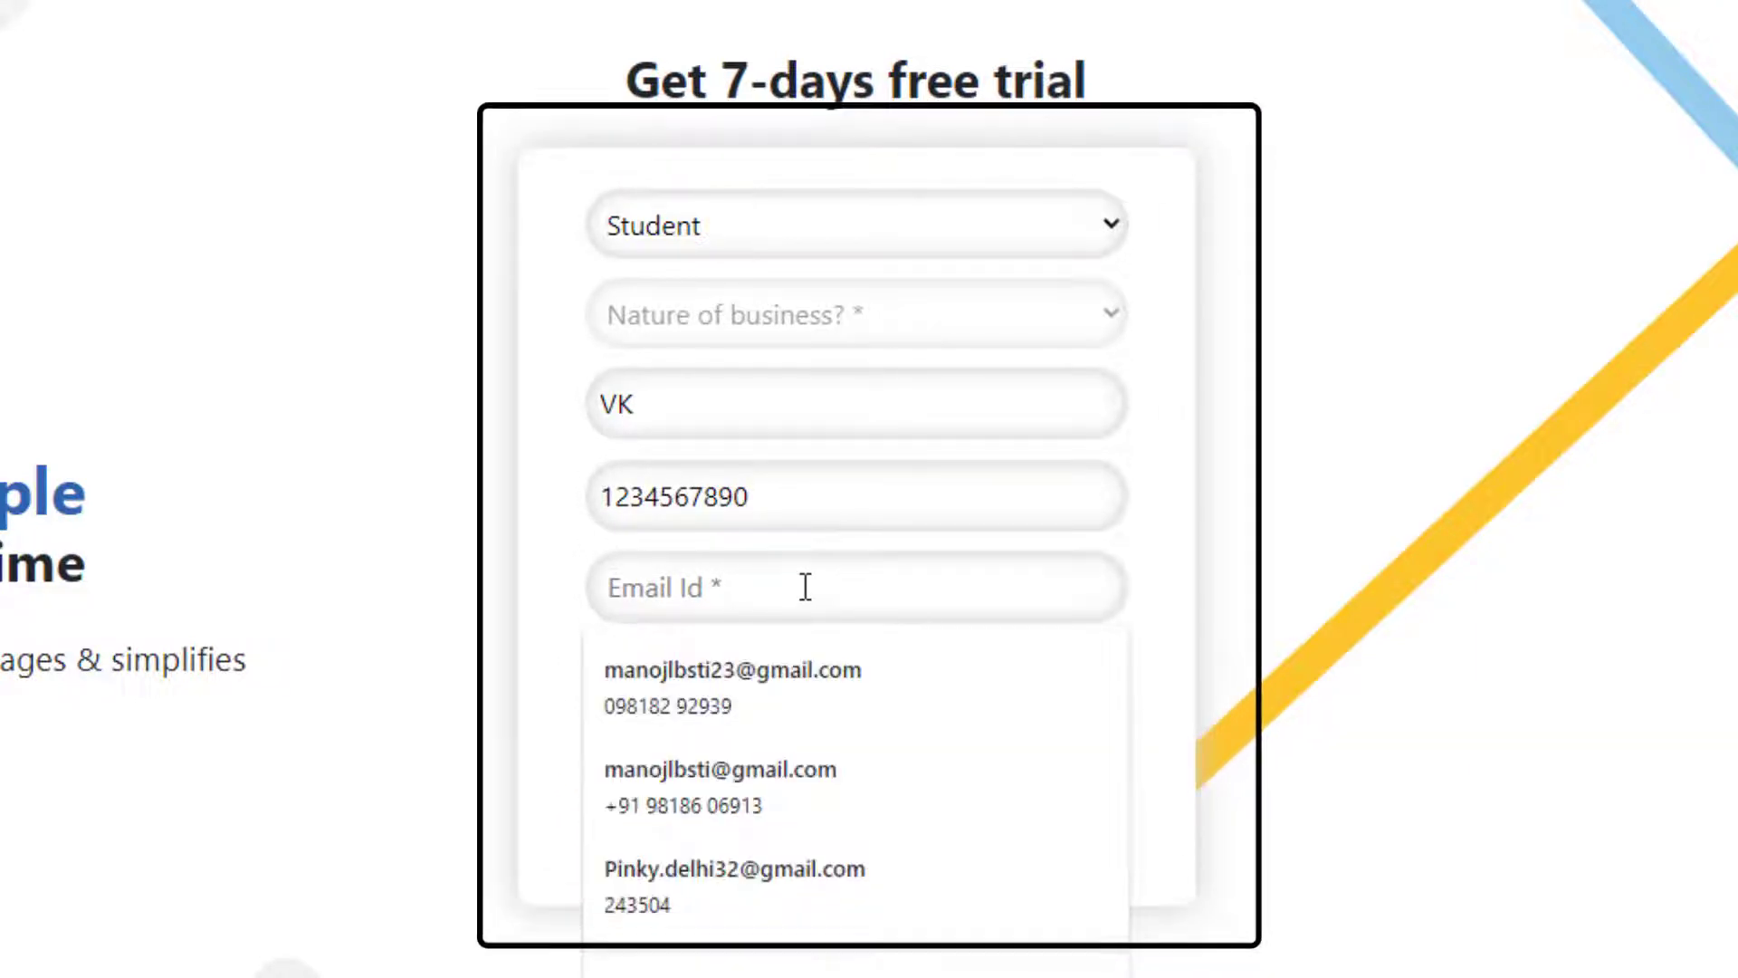
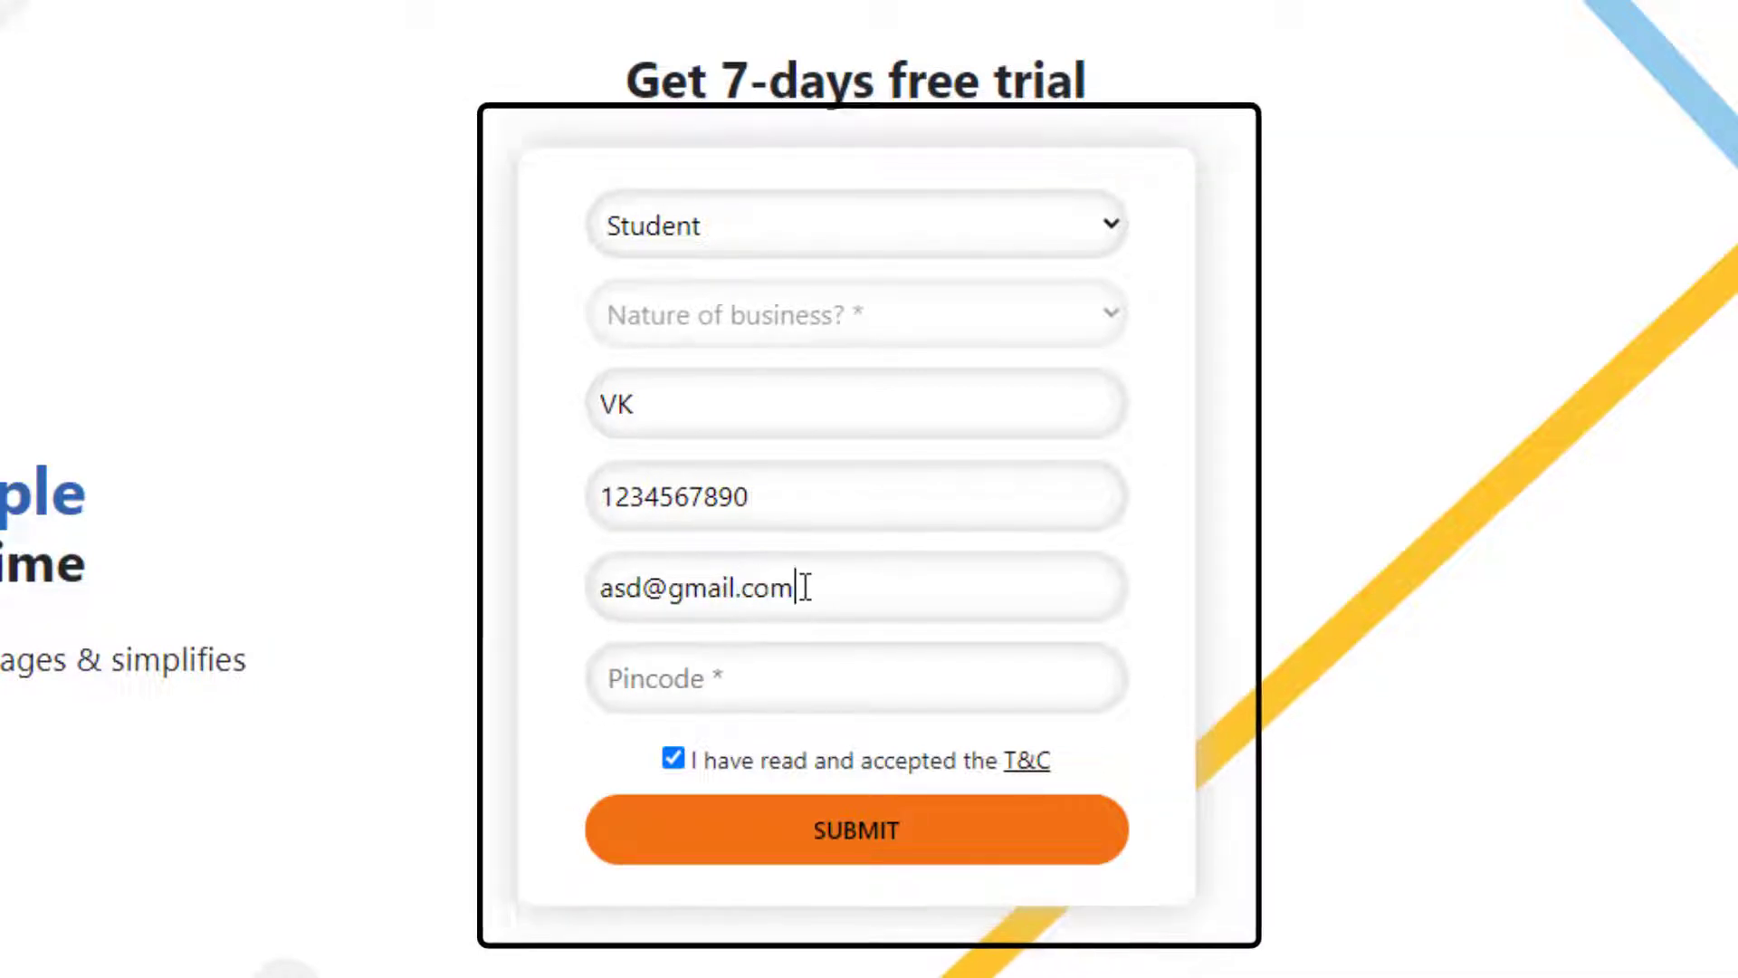
click(800, 679)
text(112)
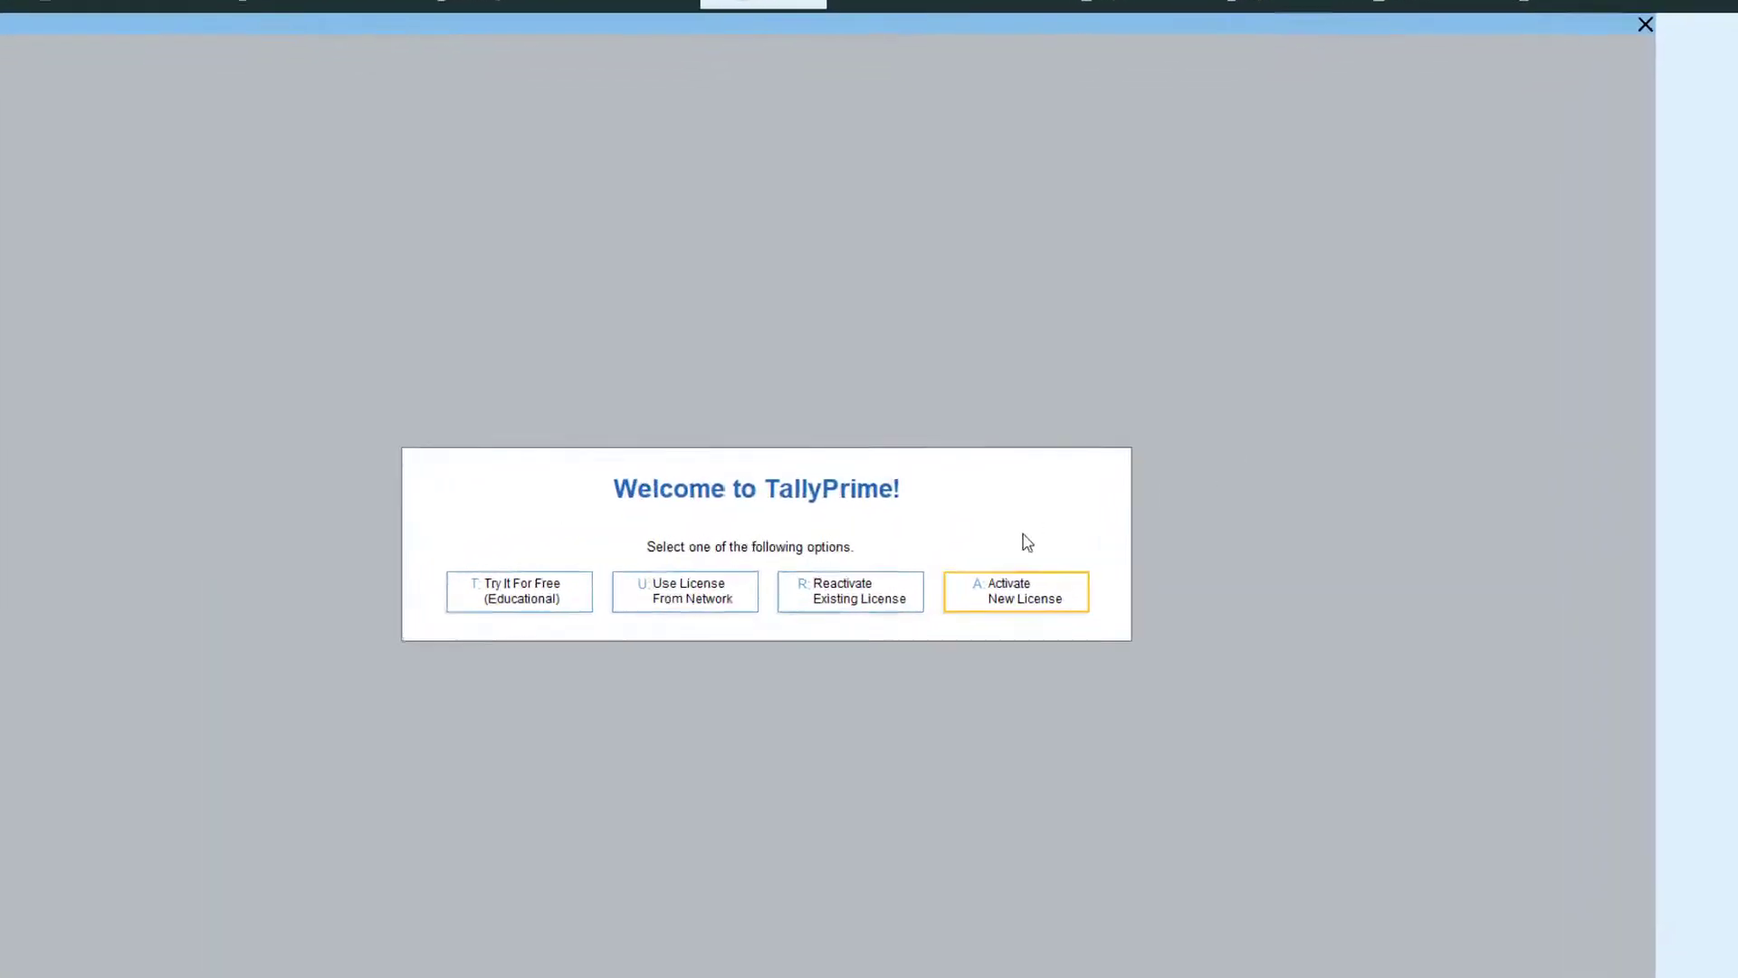
Activate a new licence by submitting the serial number, activation key and confirmed e-mail
click(1053, 603)
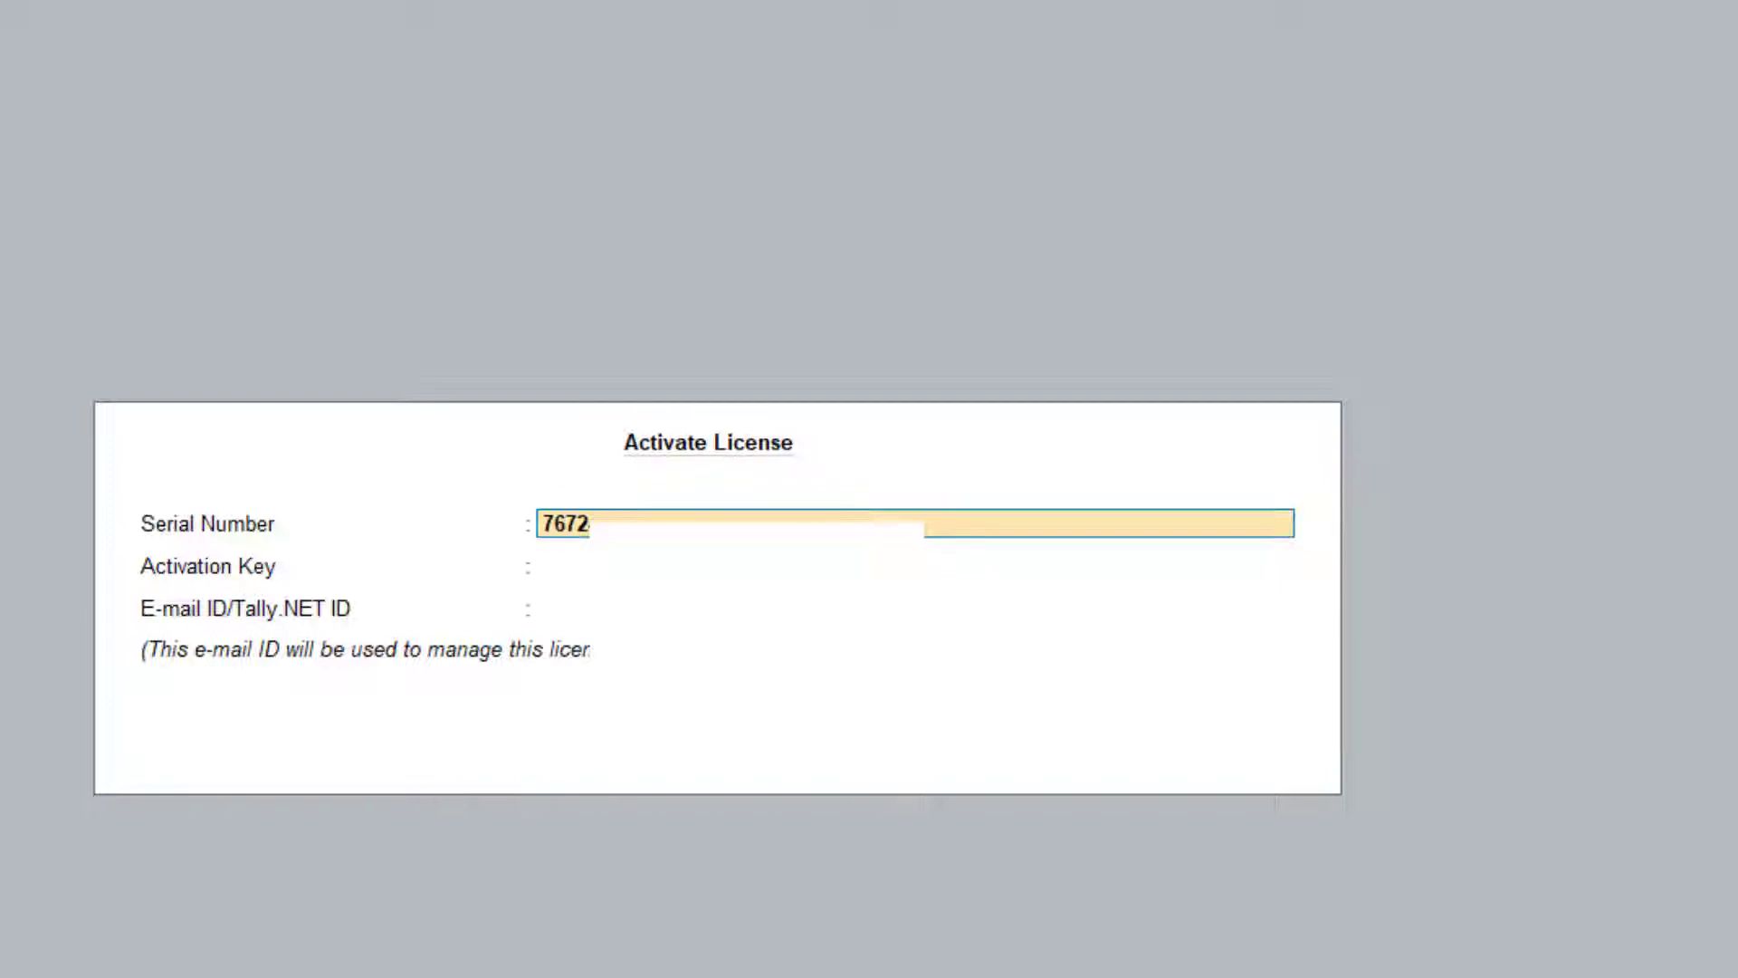
key(Return)
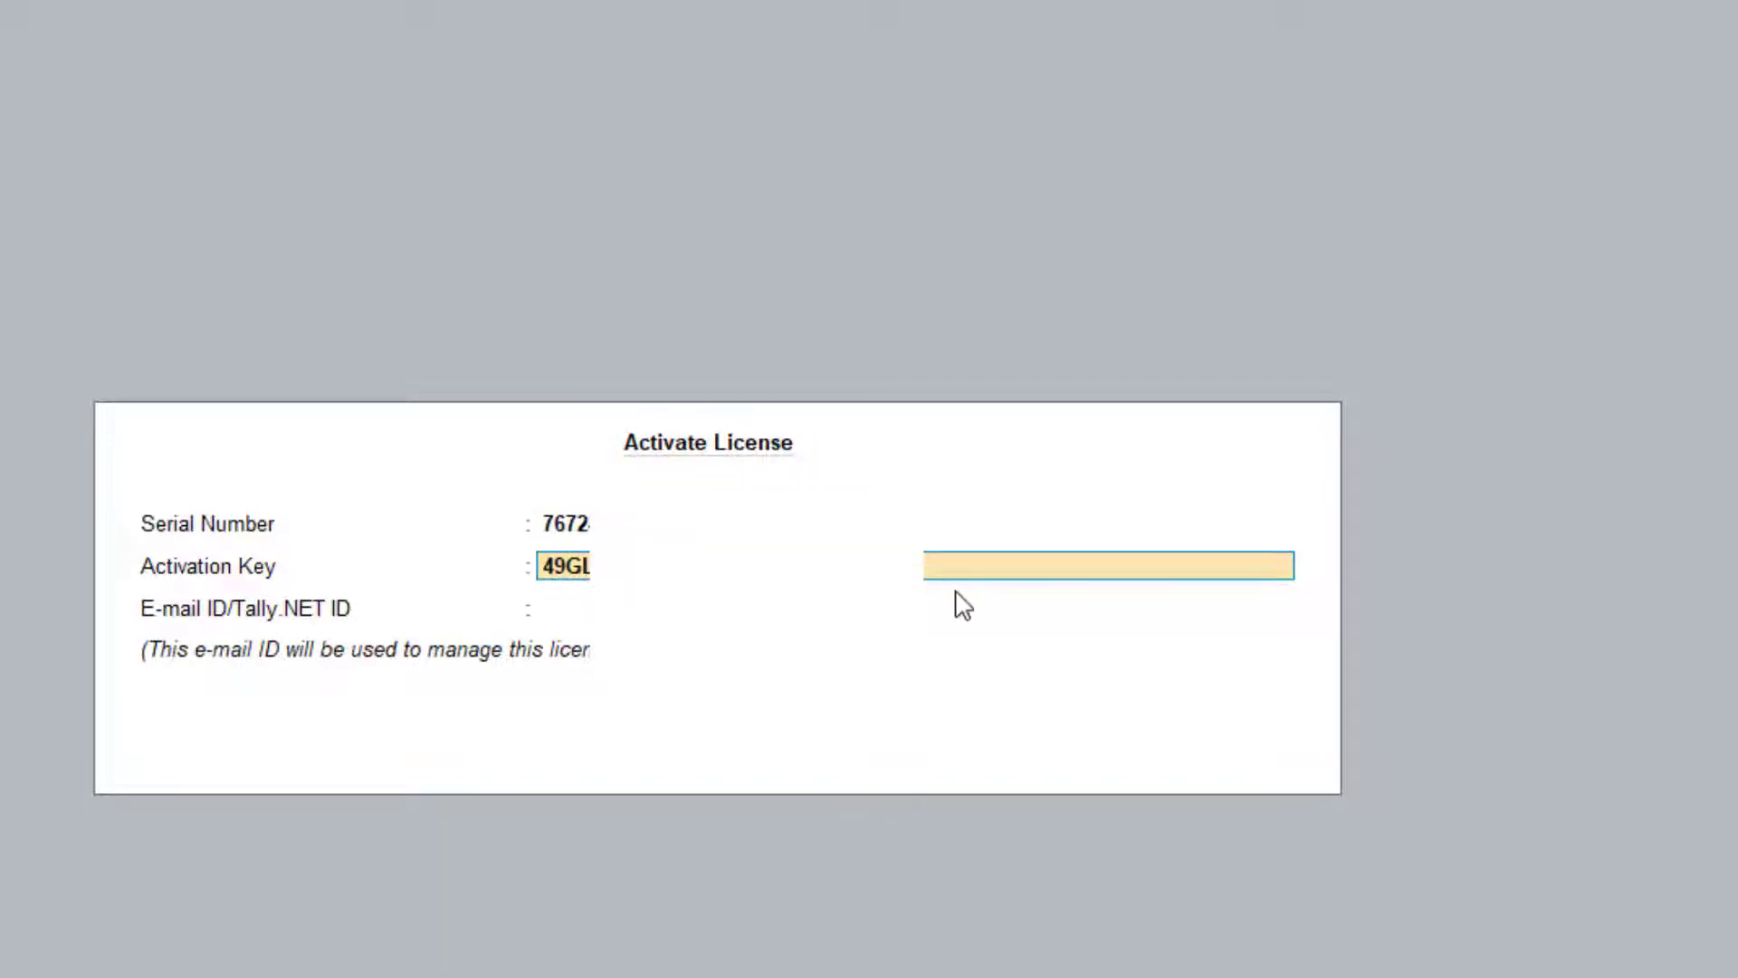
key(Return)
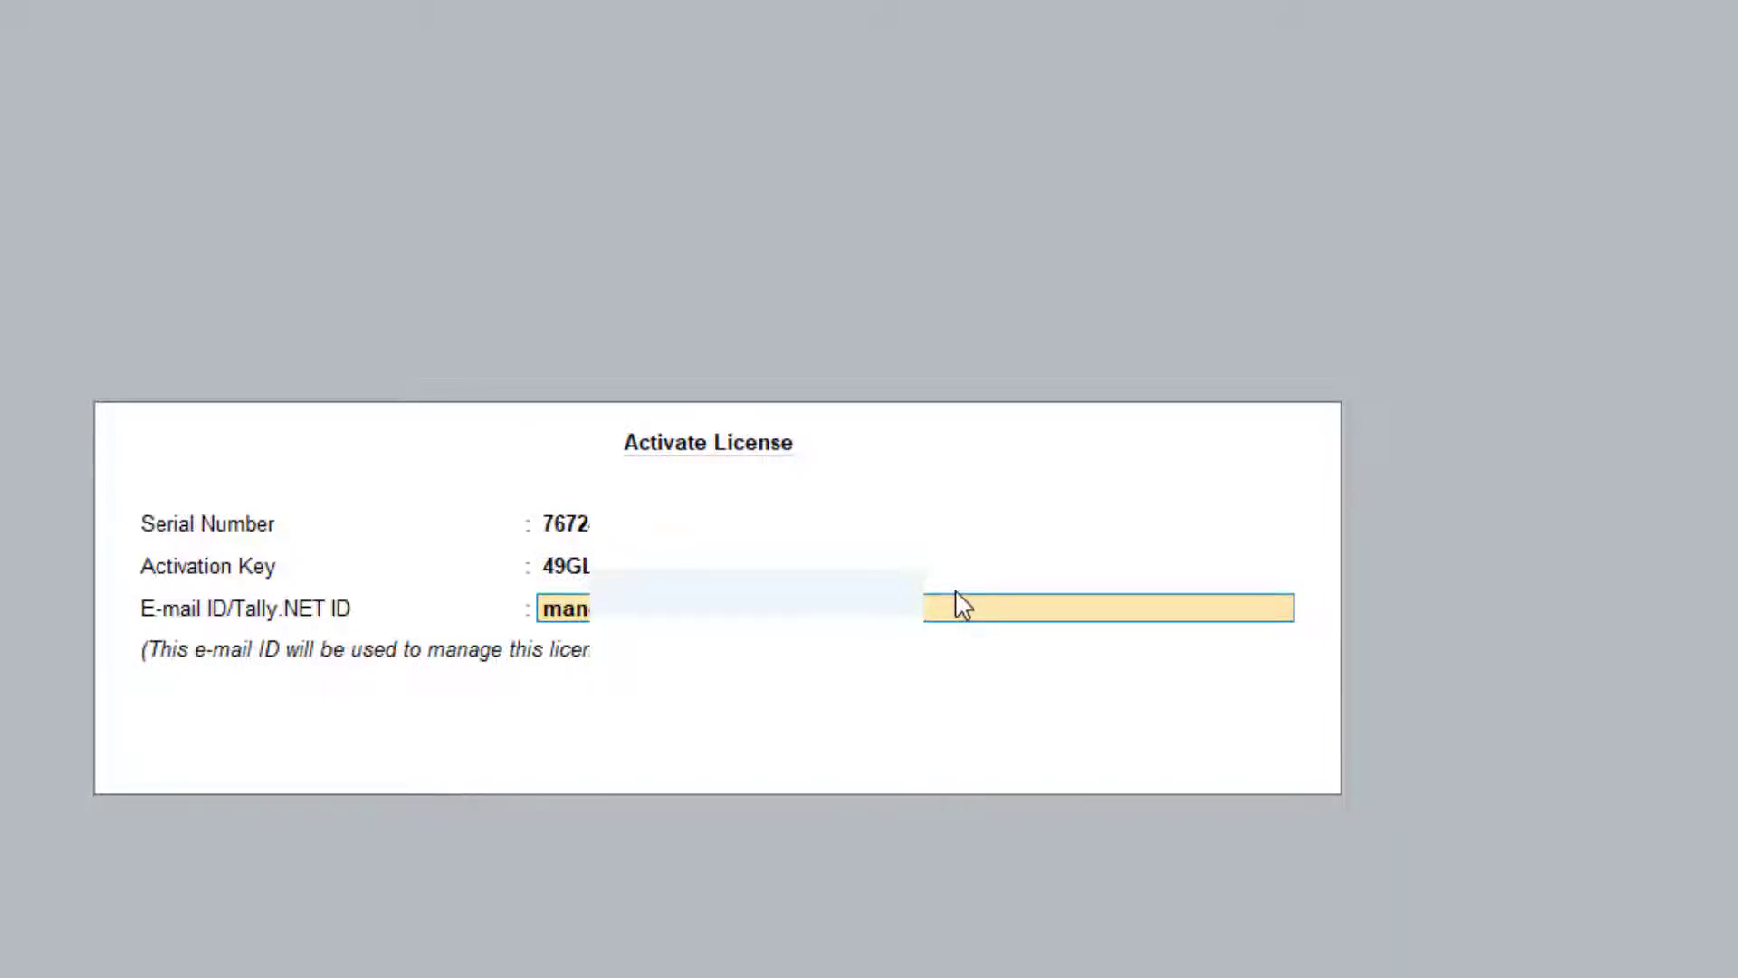
key(Return)
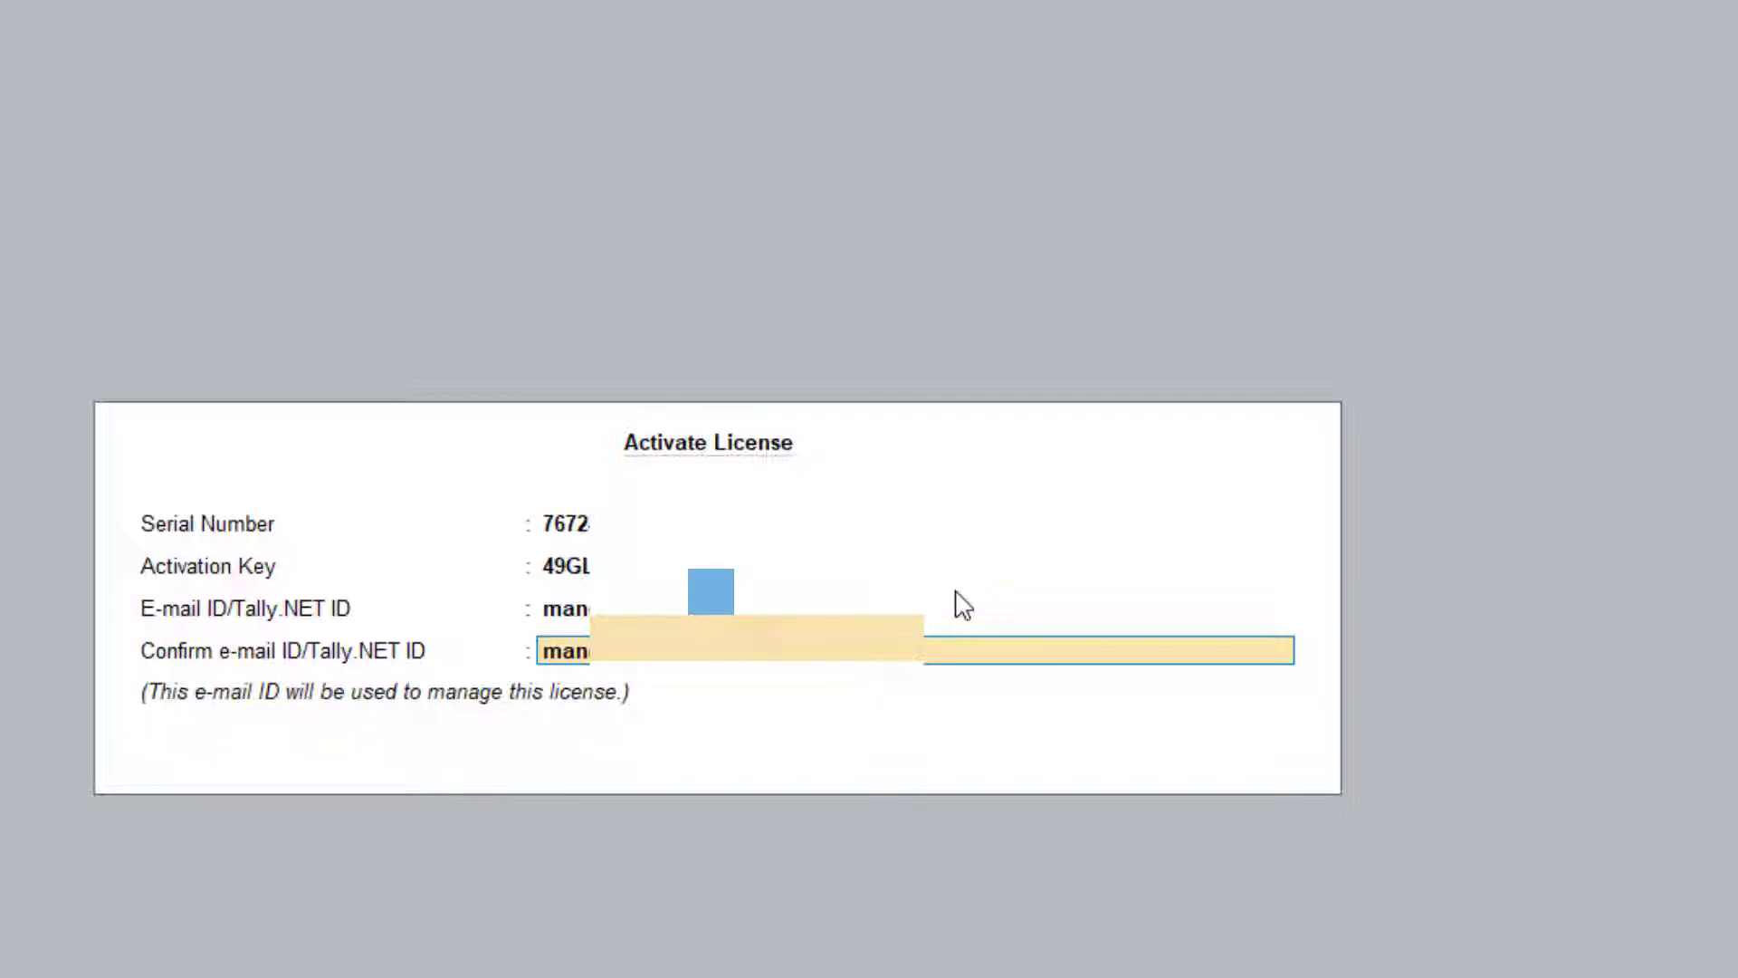
key(Return)
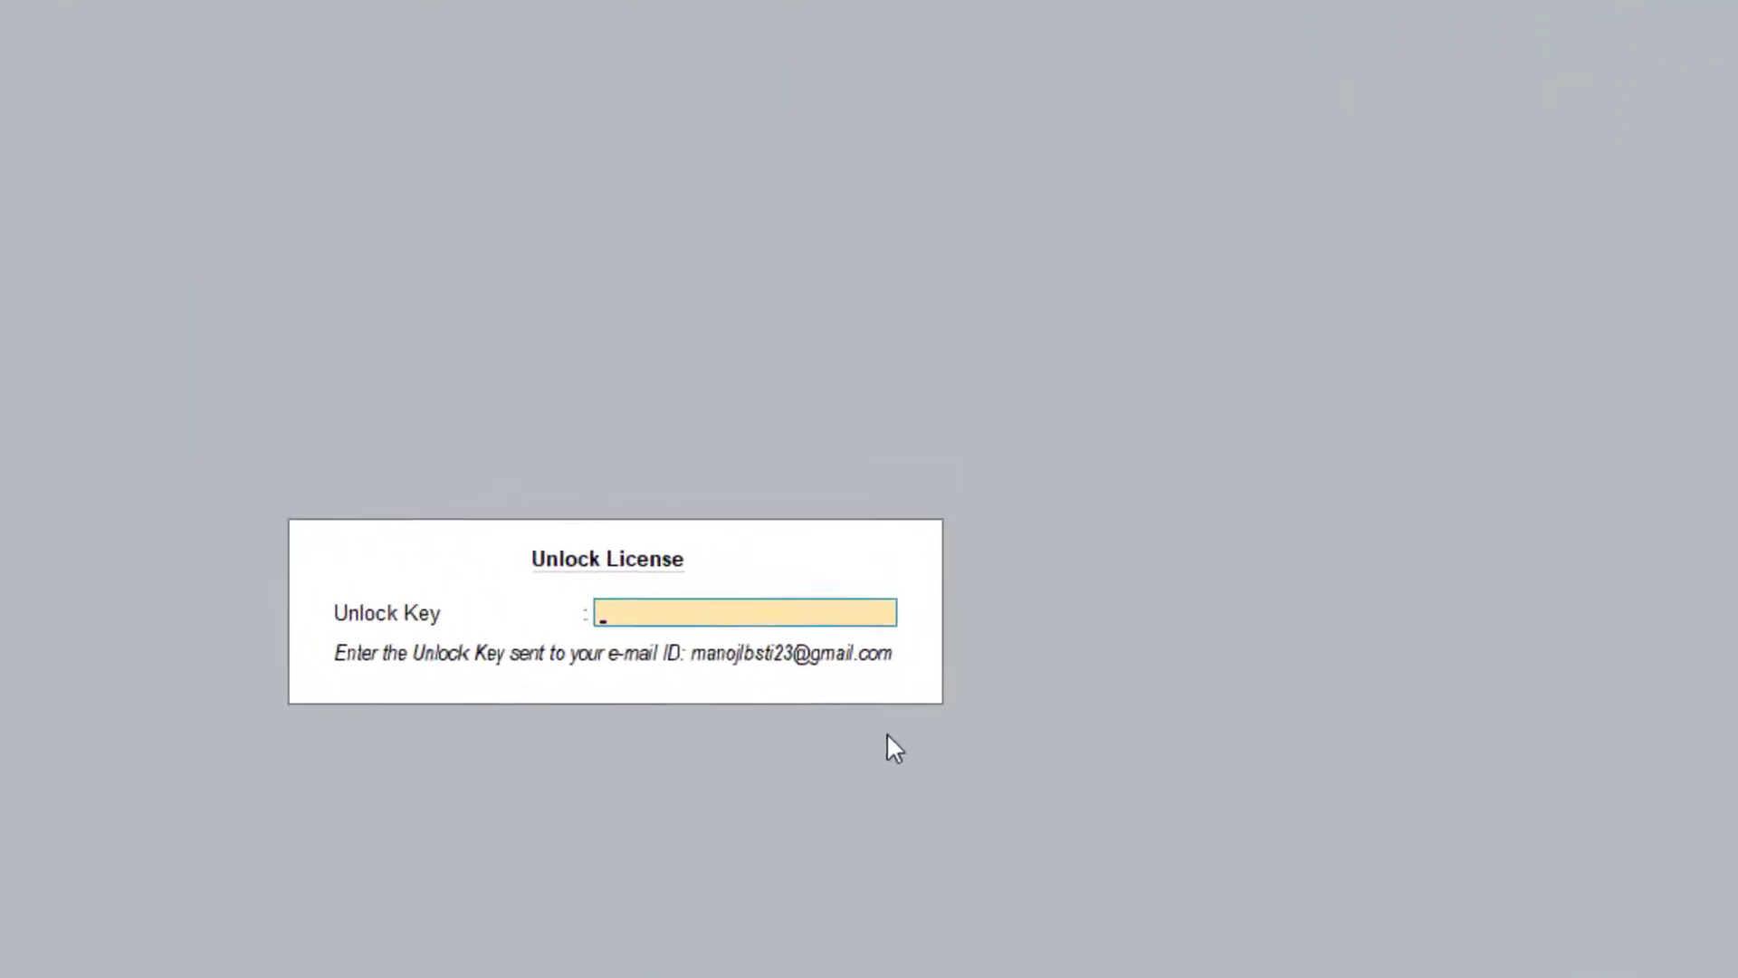
Copy the unlock key from the licence confirmation e-mail
key(alt+Tab)
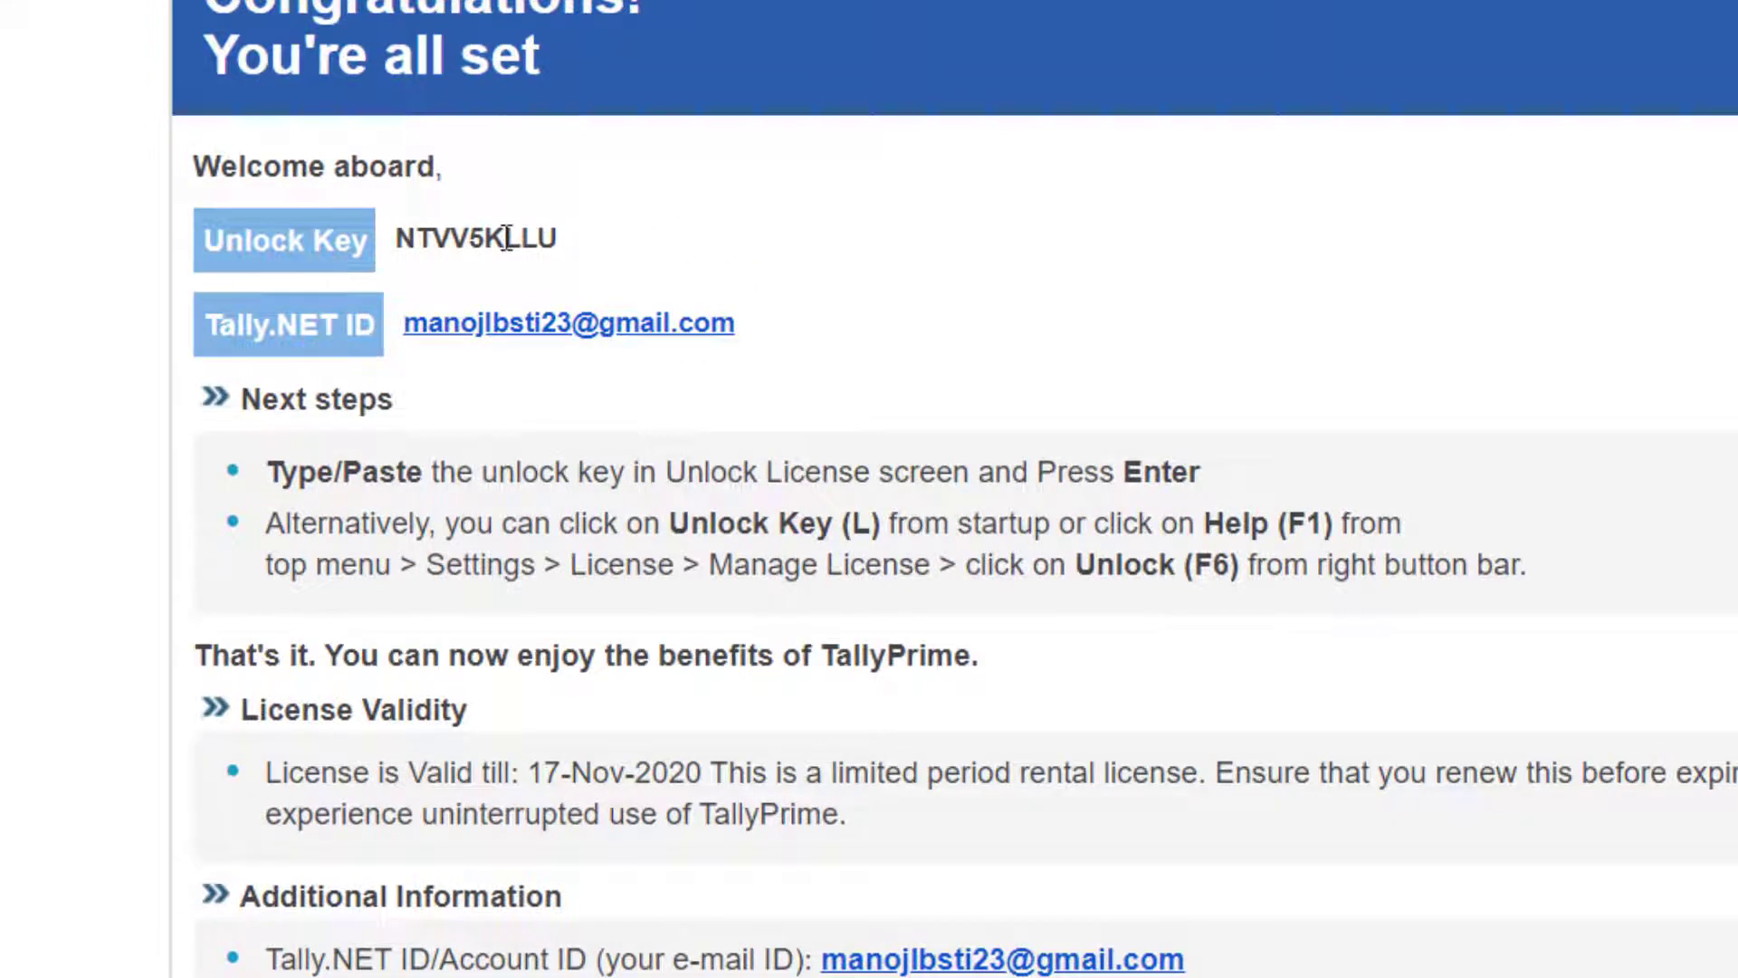
double_click(507, 238)
right_click(512, 246)
click(534, 266)
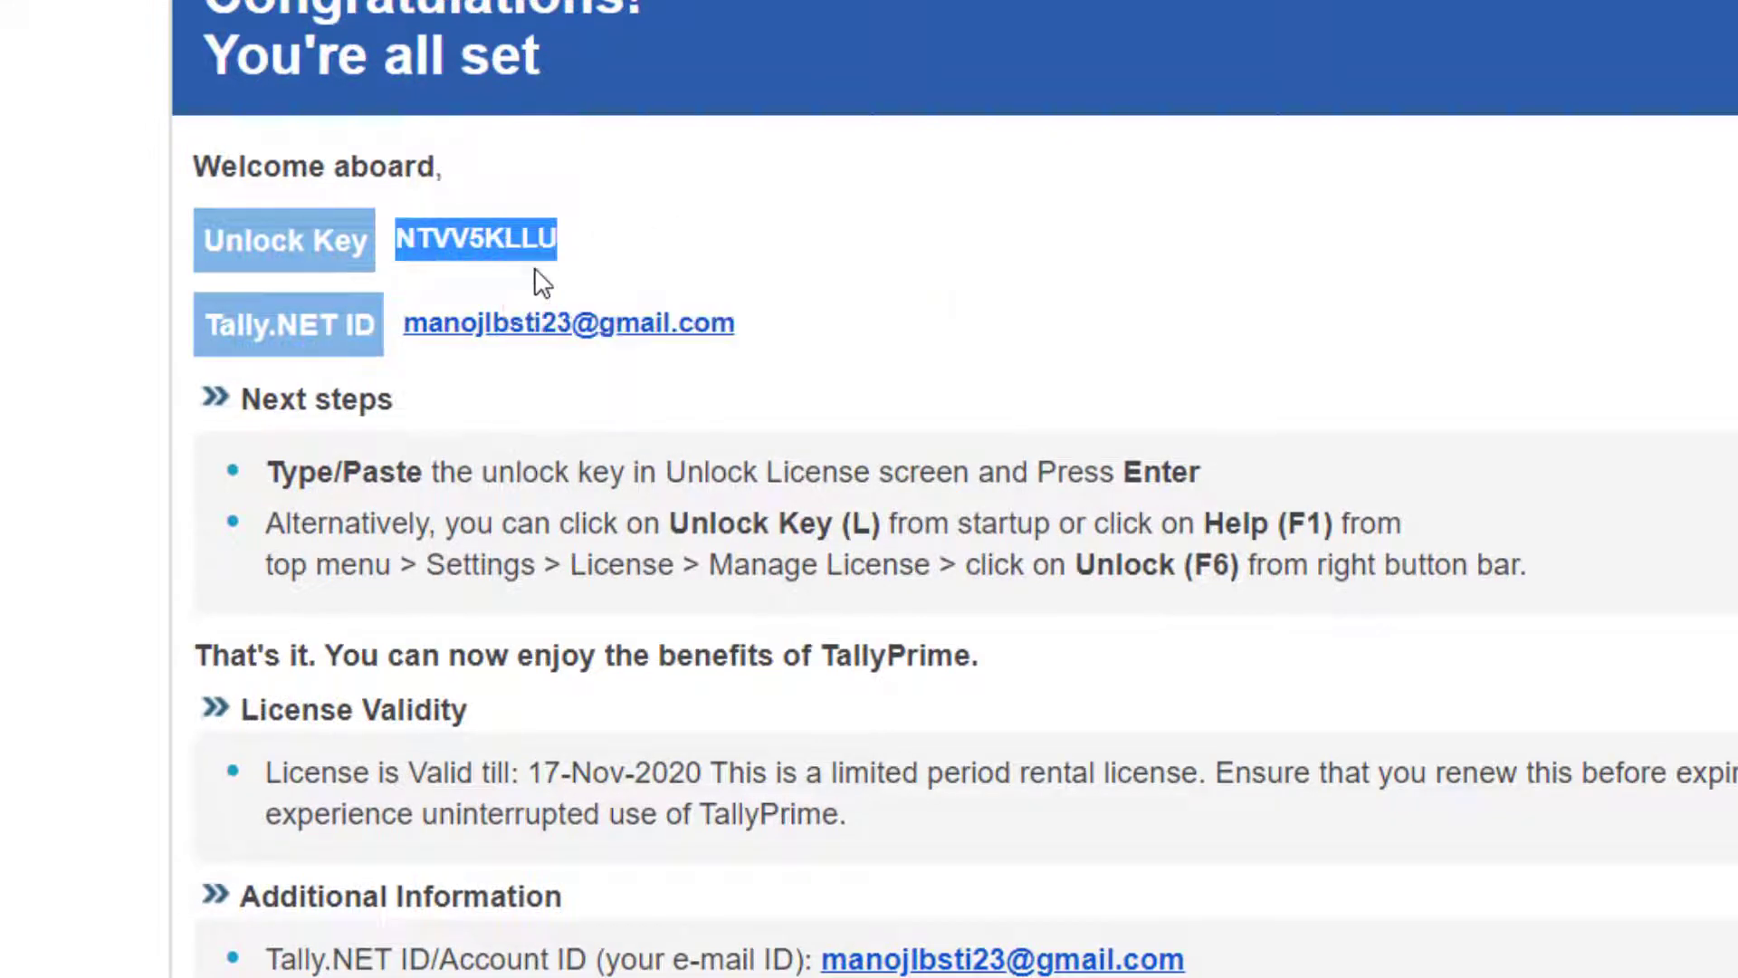
Paste the unlock key into TallyPrime's Unlock License screen and confirm the activation
key(alt+Tab)
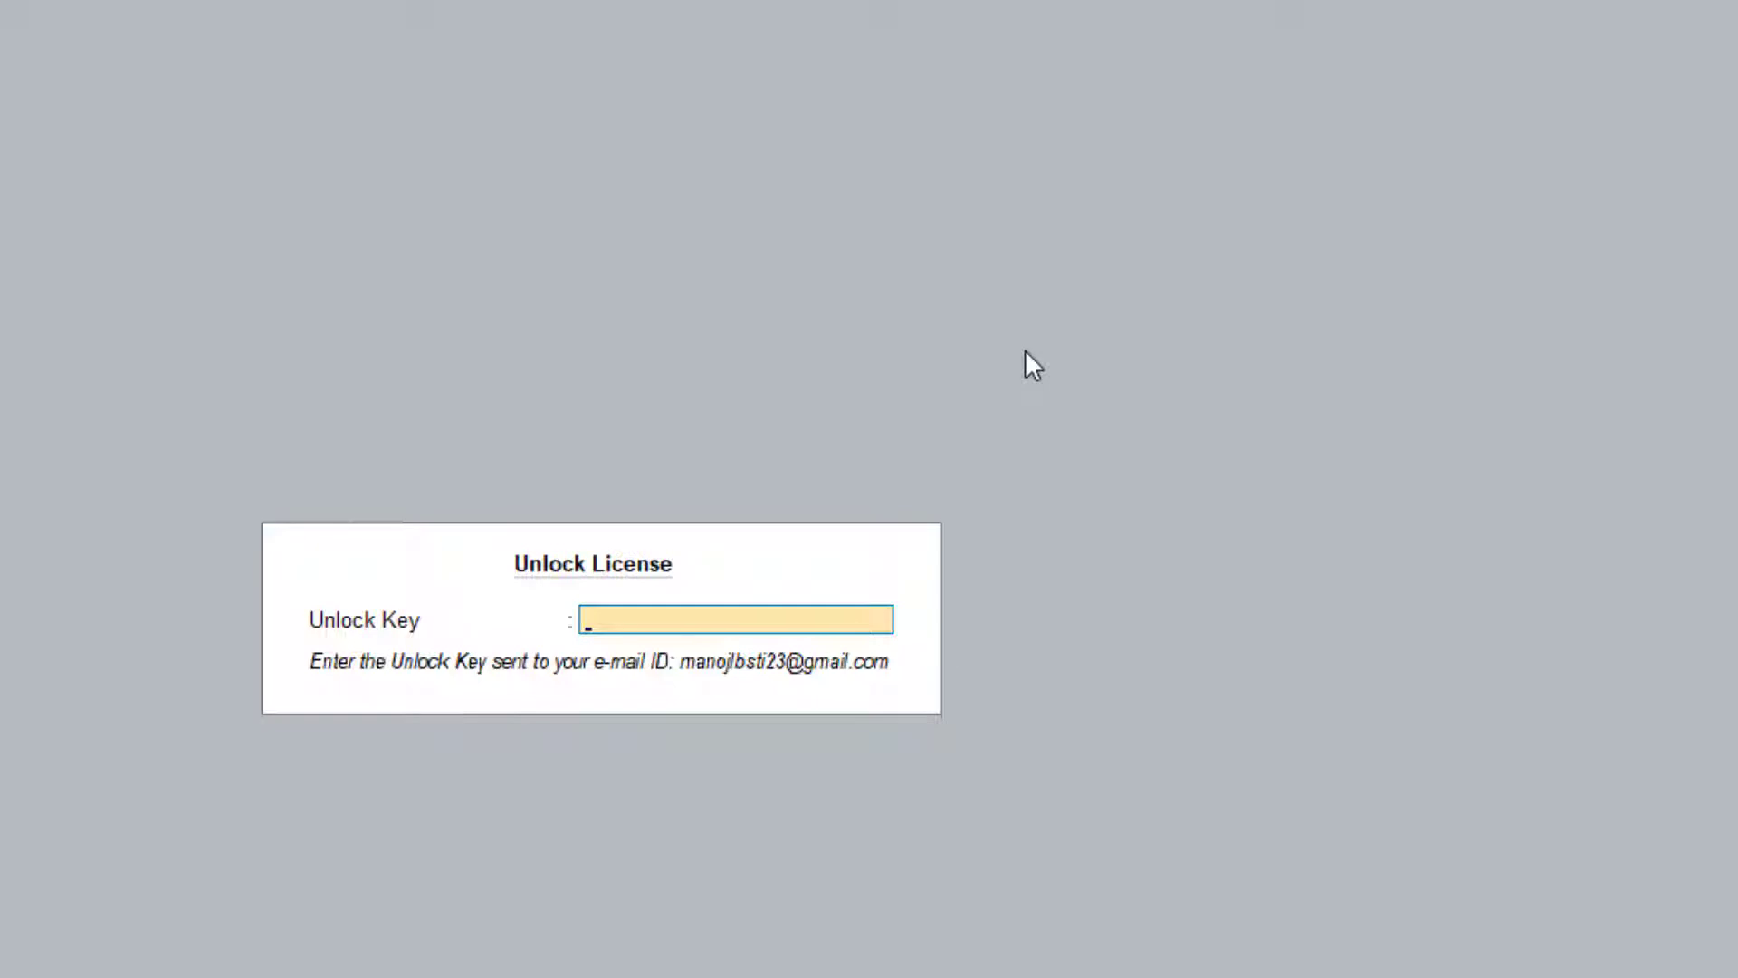
key(ctrl+v)
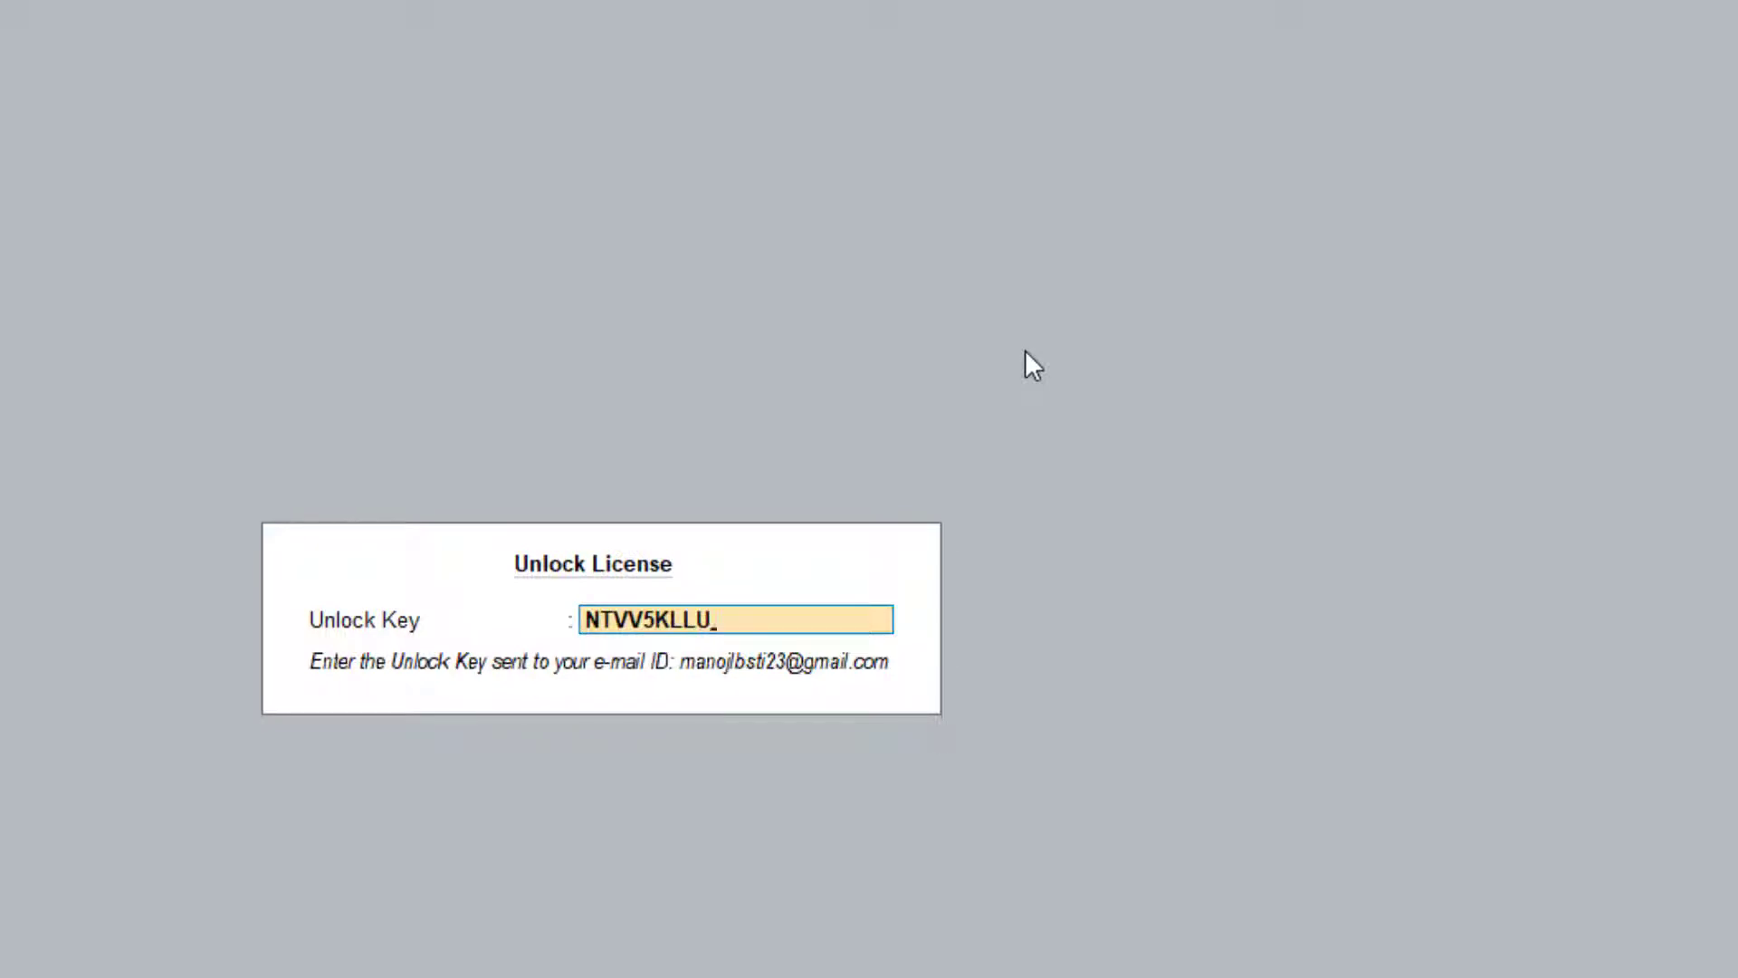
key(Return)
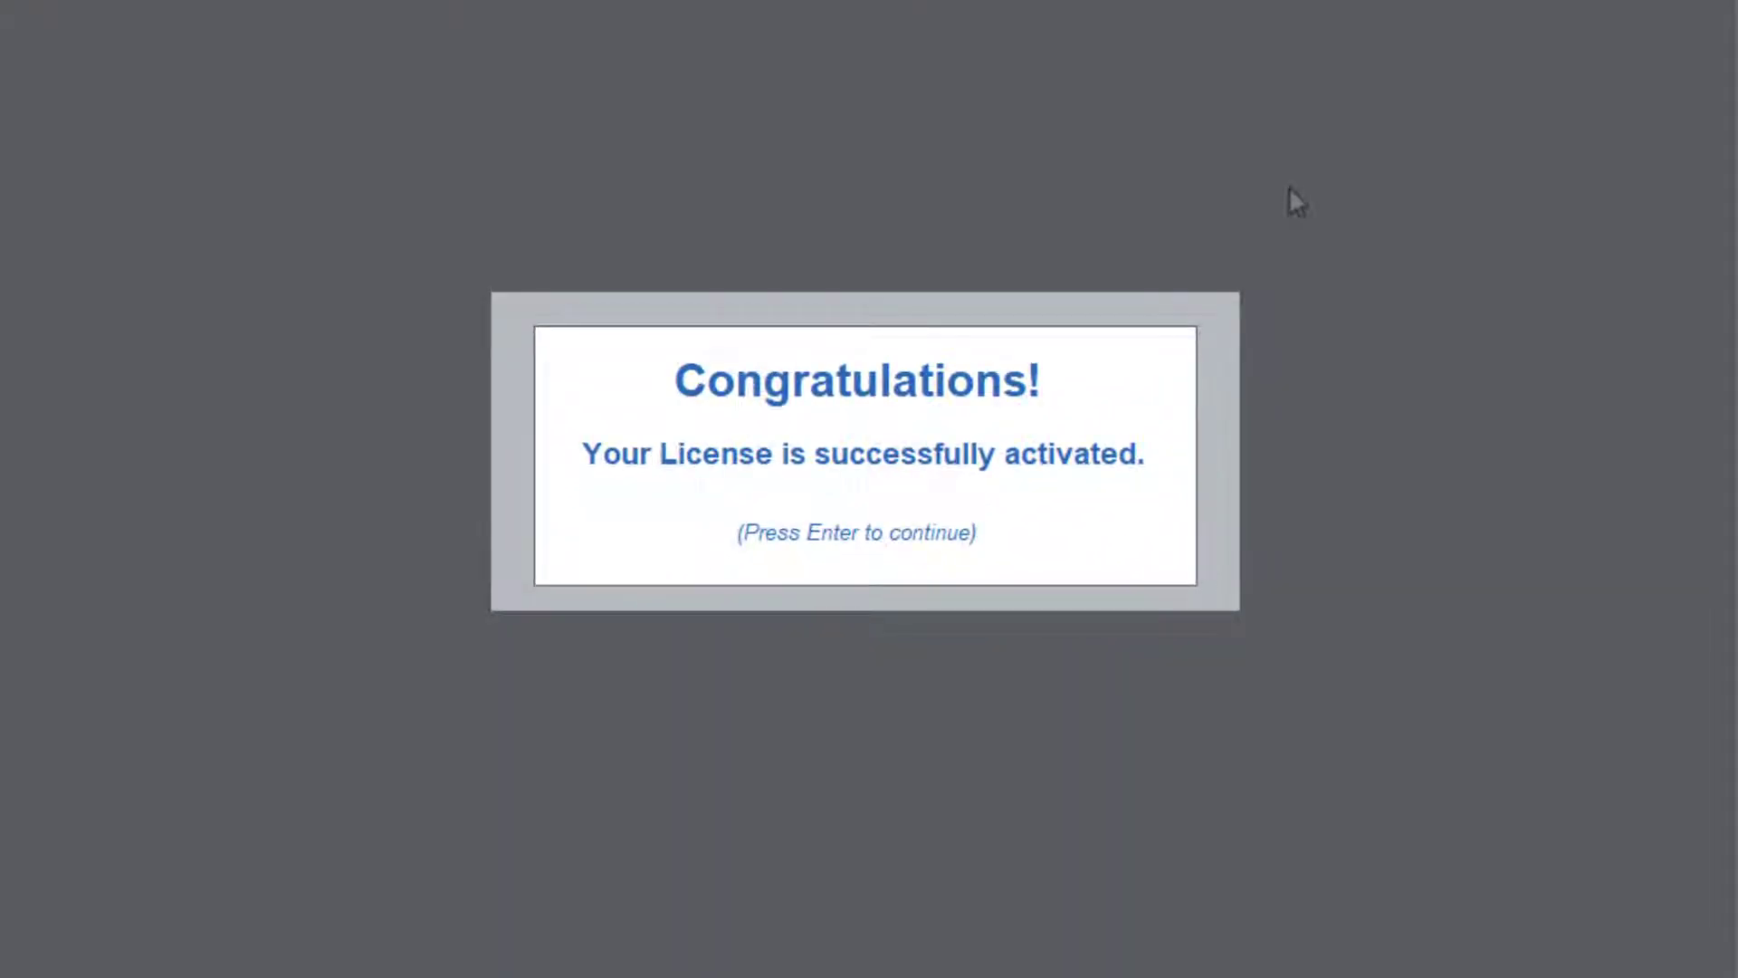
key(Return)
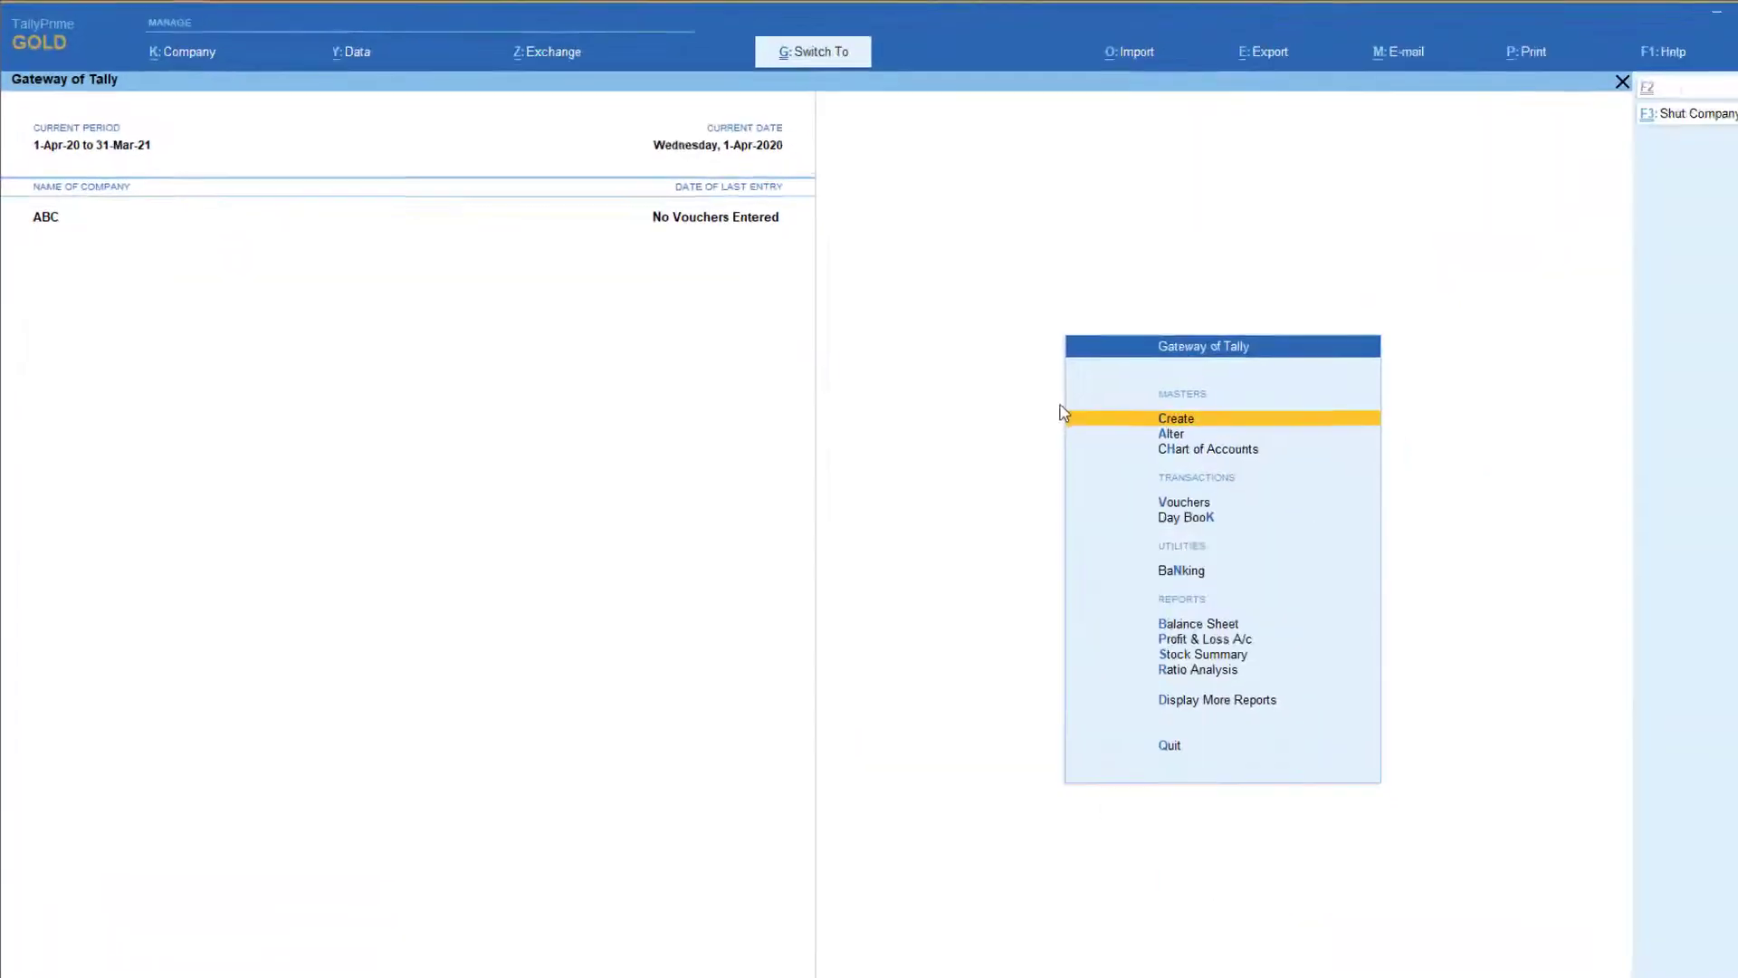
Connect company ABC online and confirm its connectivity status shows browser access Yes
click(392, 106)
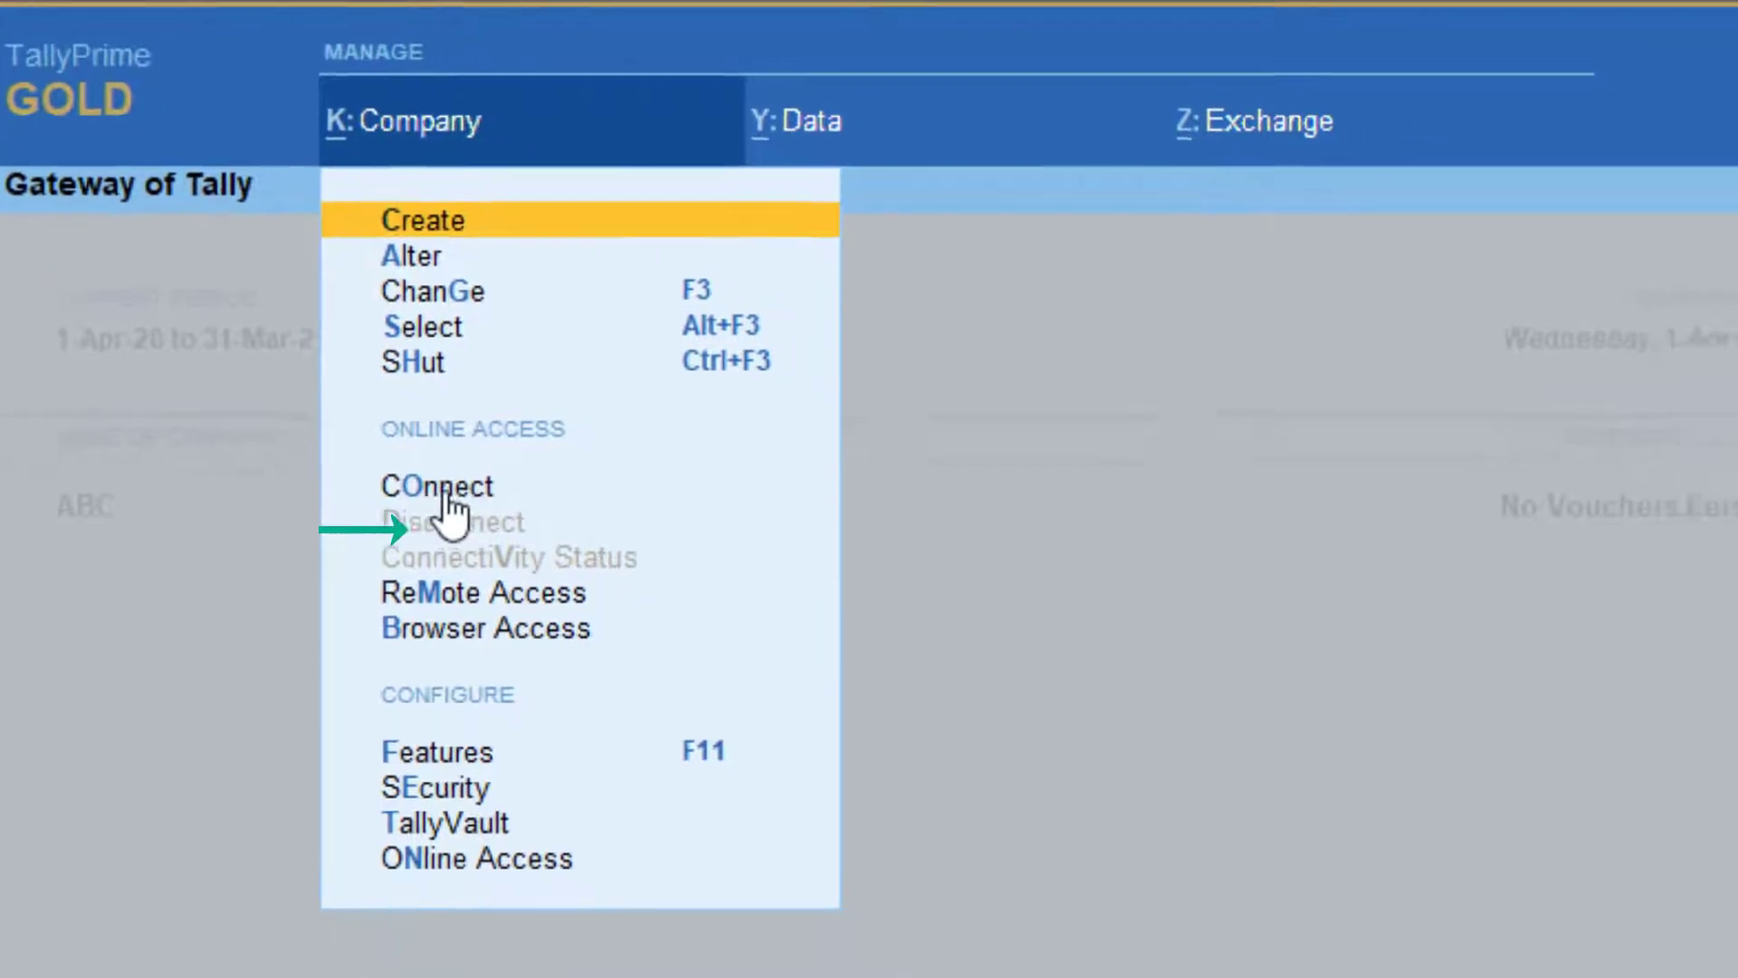
click(446, 494)
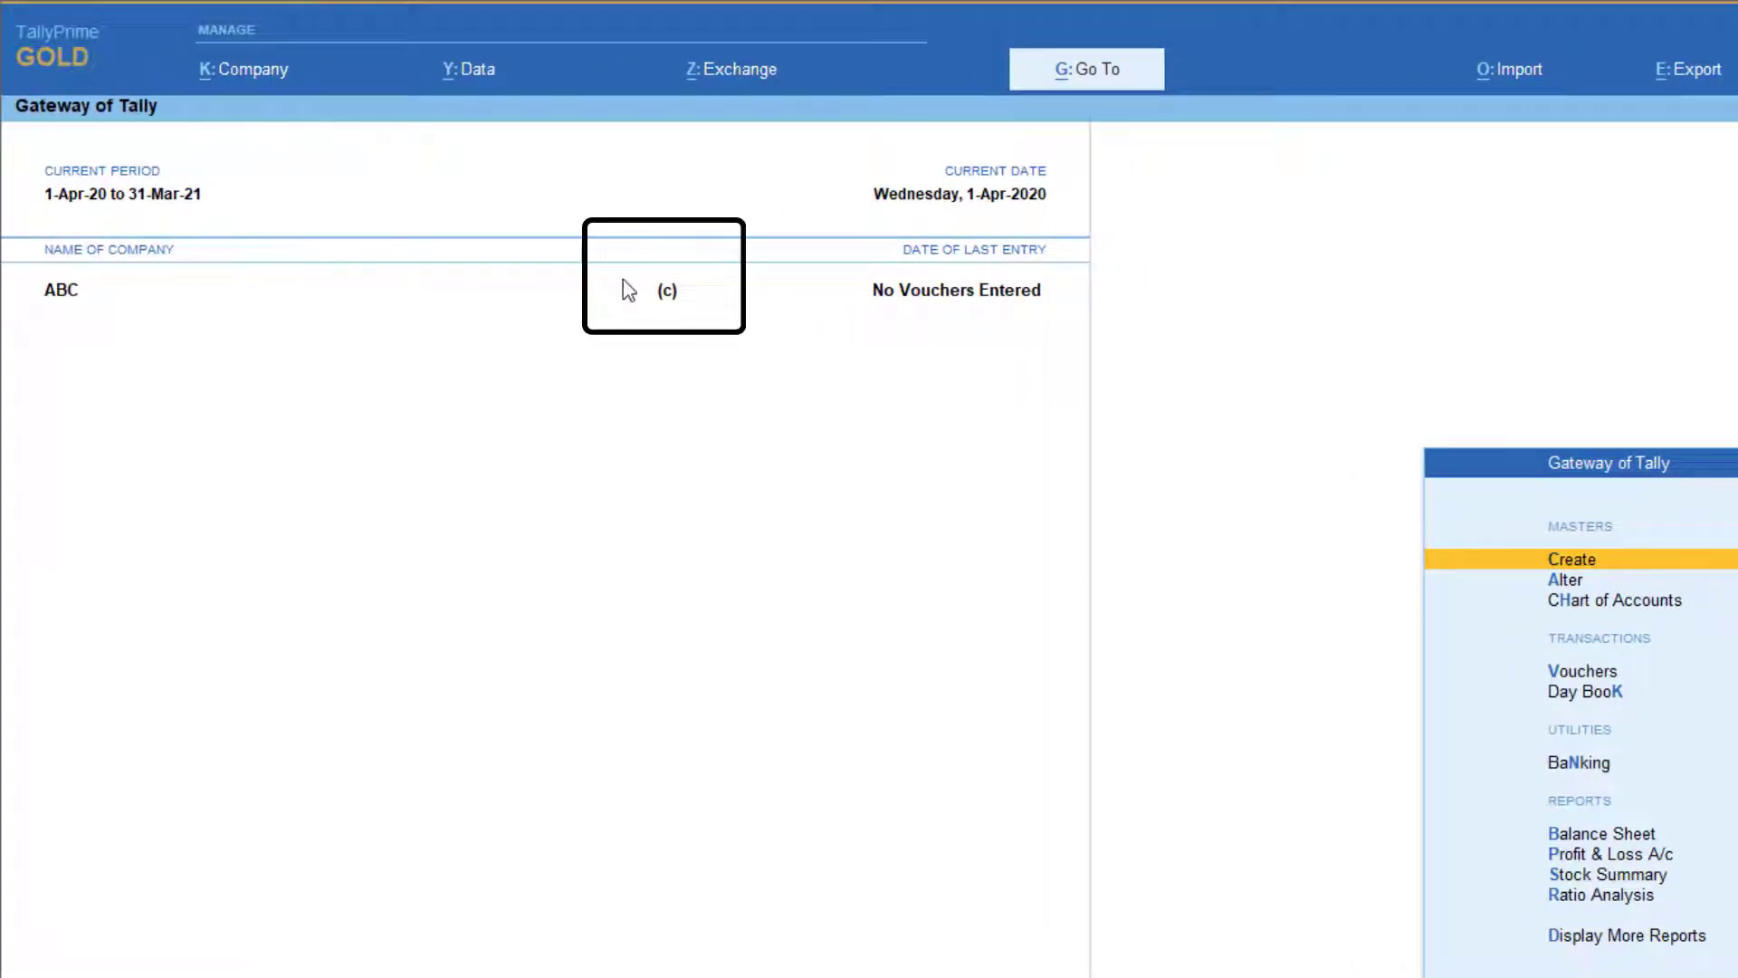
click(239, 73)
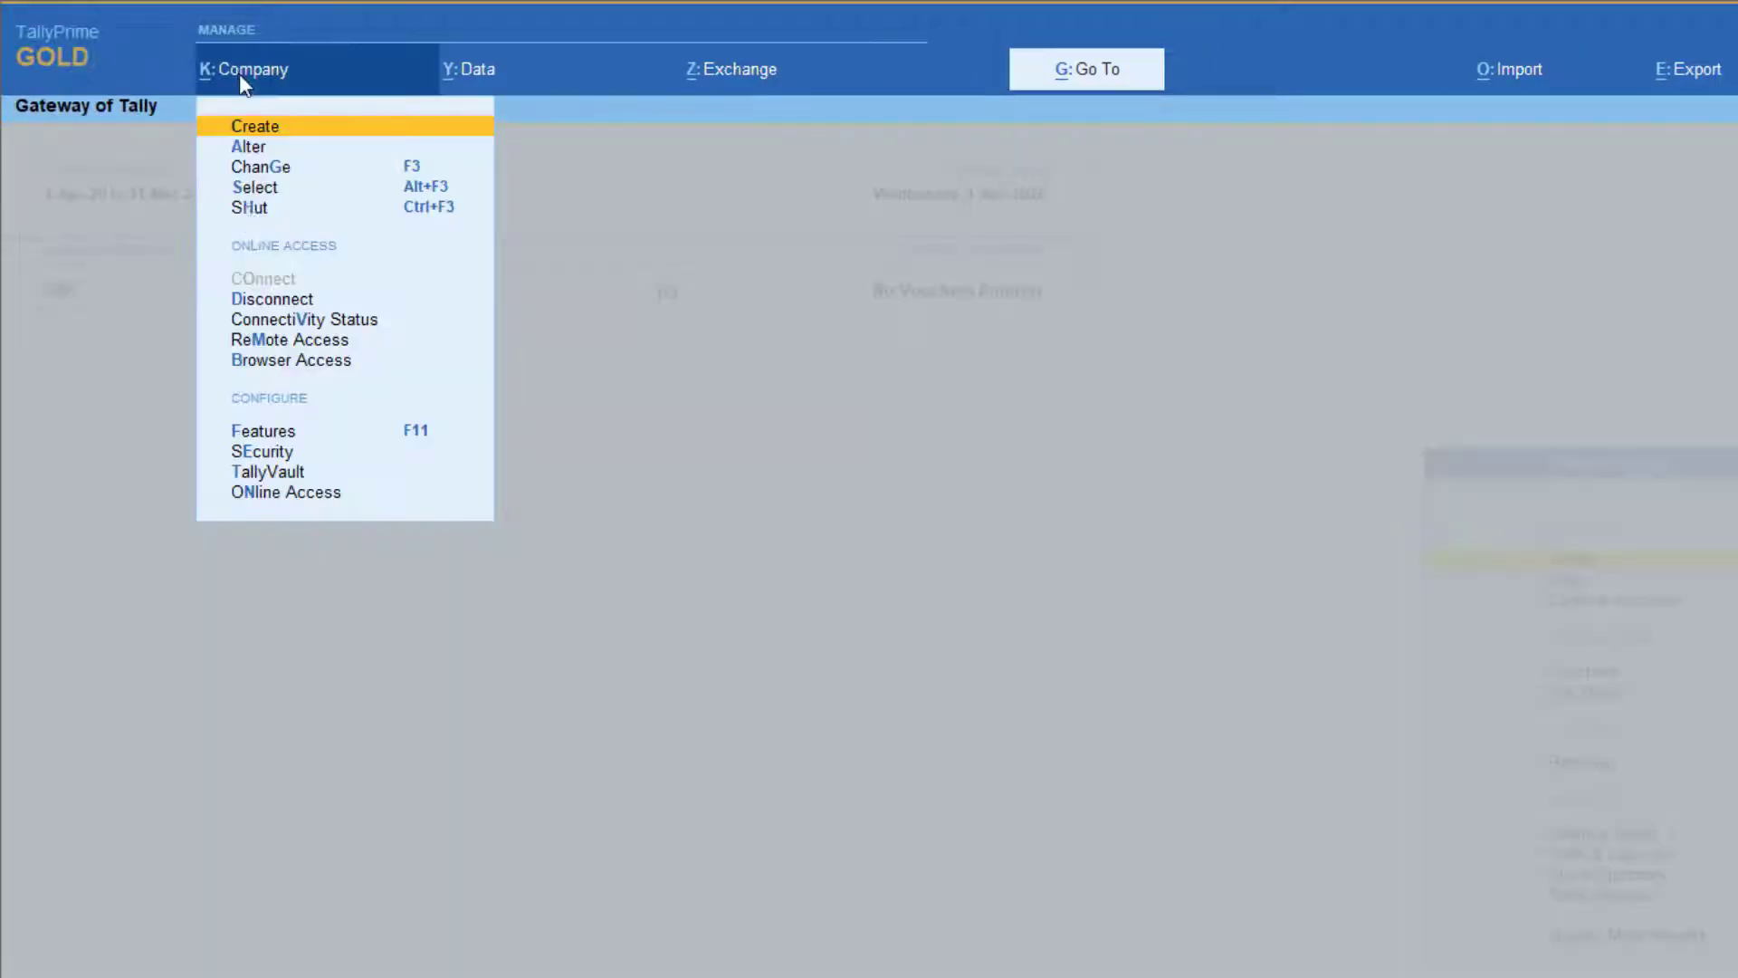
click(303, 323)
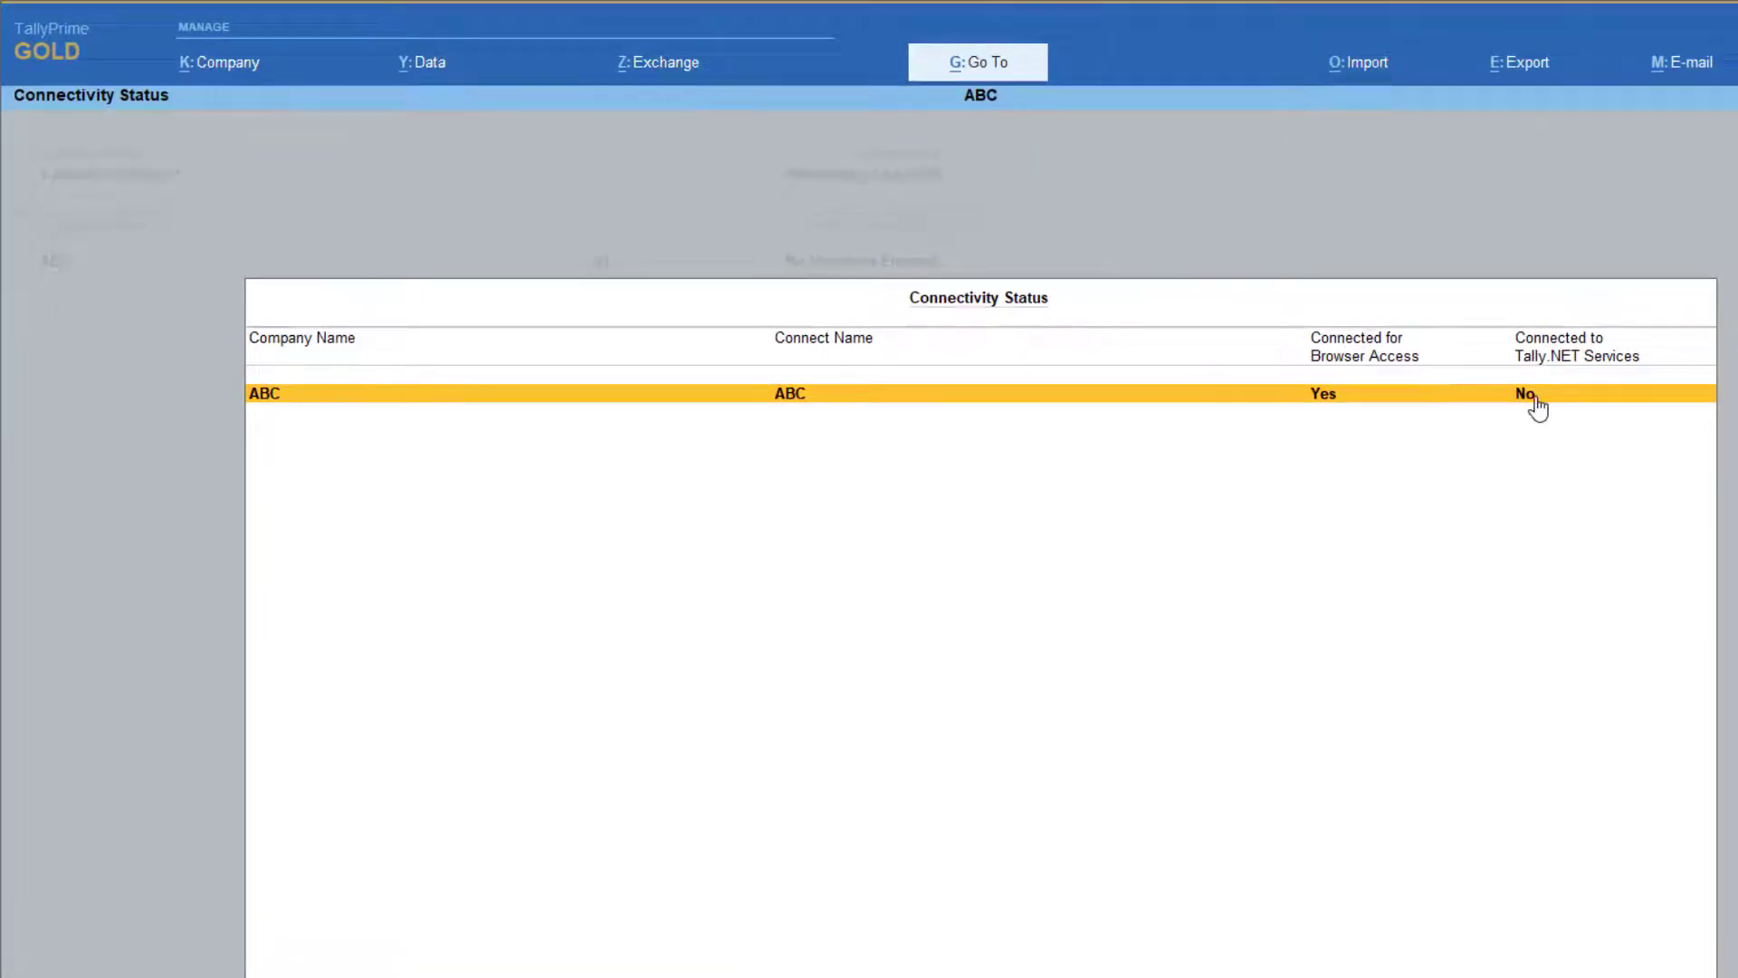
key(alt+Tab)
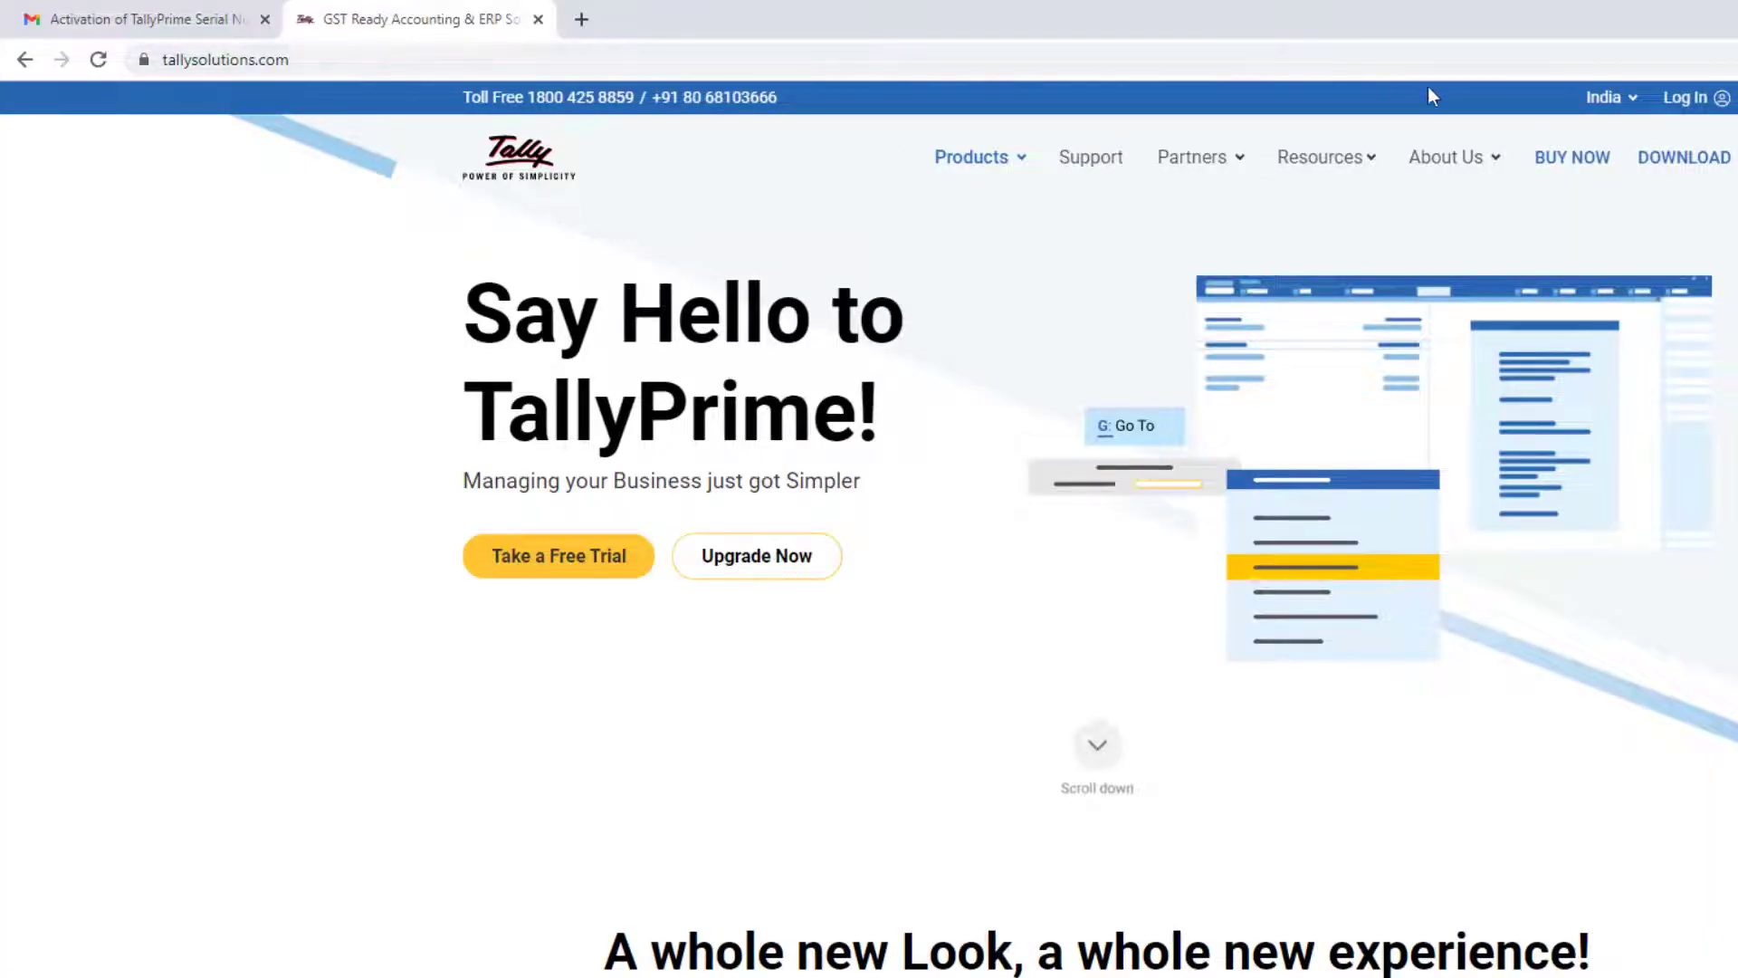
Log in to the Tally Customer Portal with the Tally.NET ID and account password
click(1573, 95)
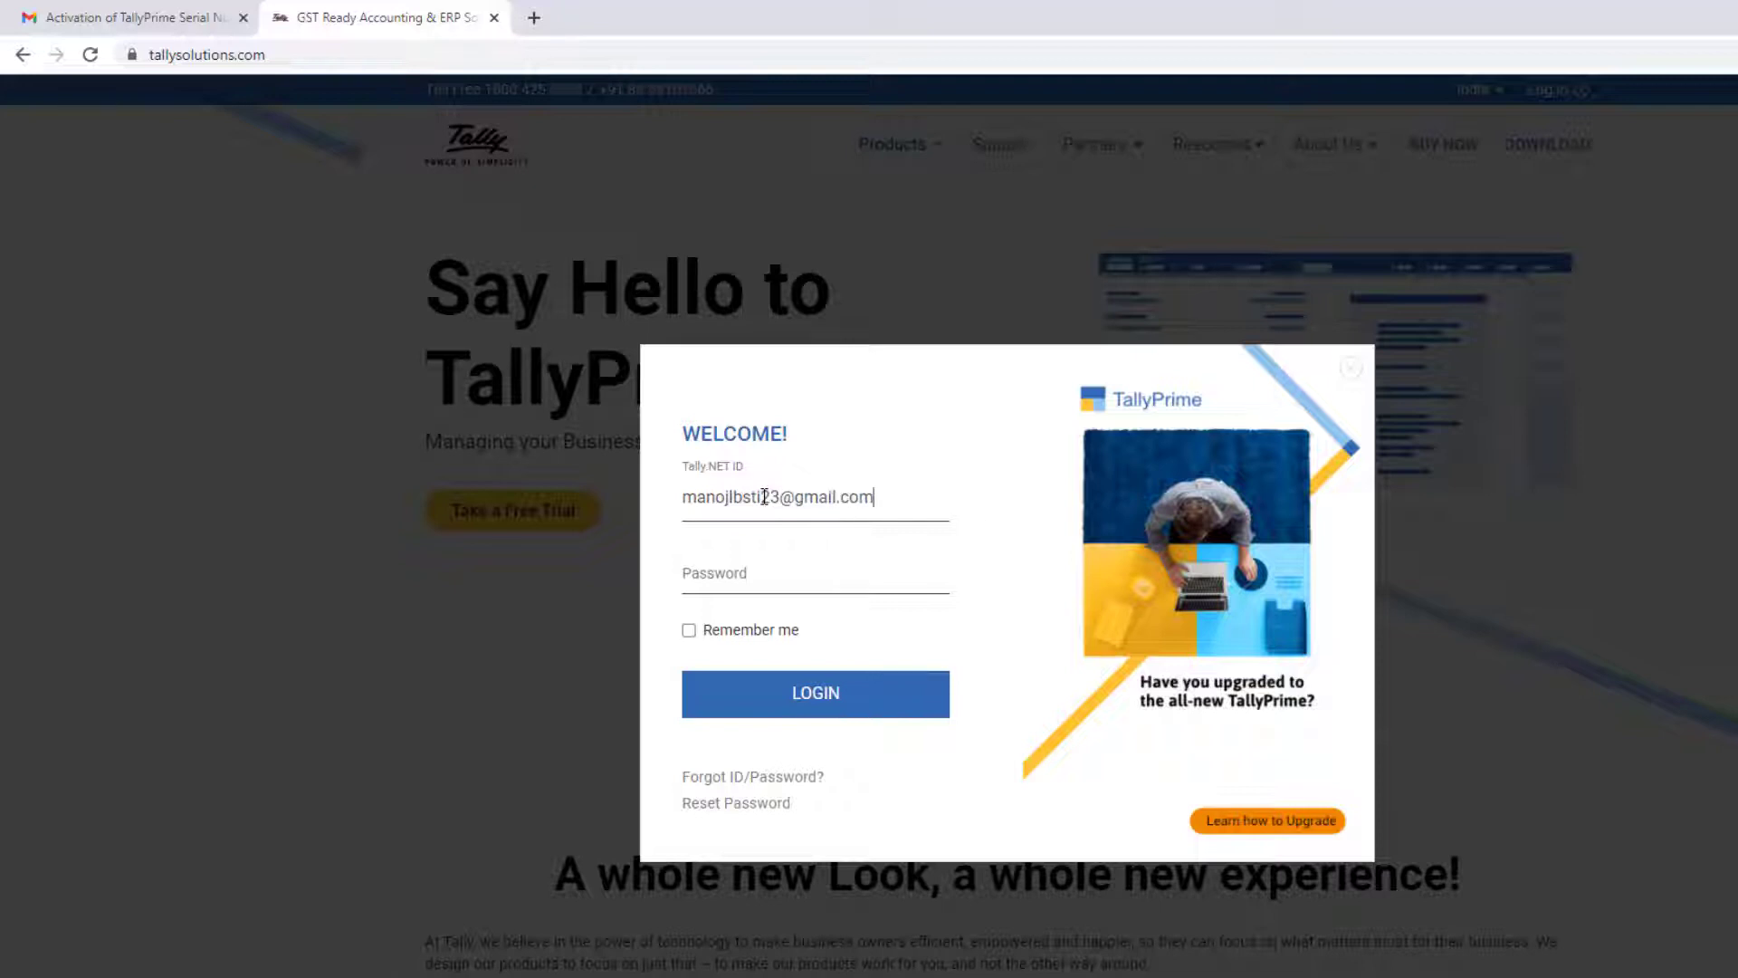
click(773, 574)
key(ctrl+v)
click(807, 695)
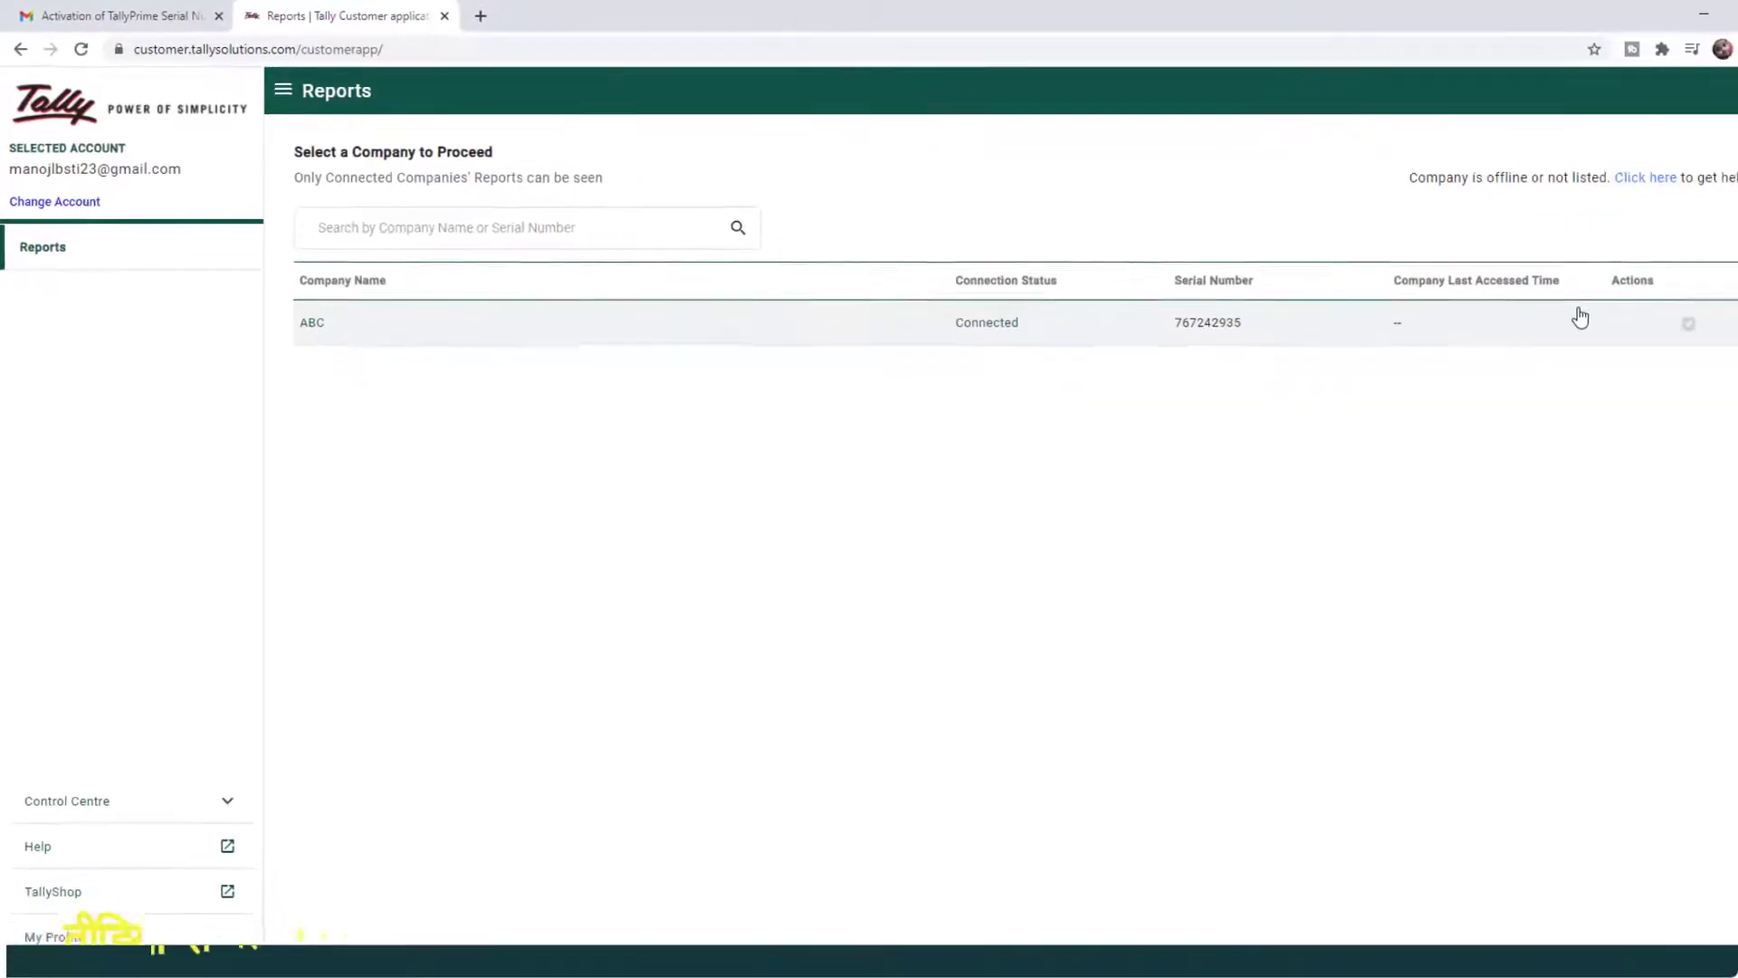
View company ABC's Day Book report, then go back to the connected companies list
click(710, 317)
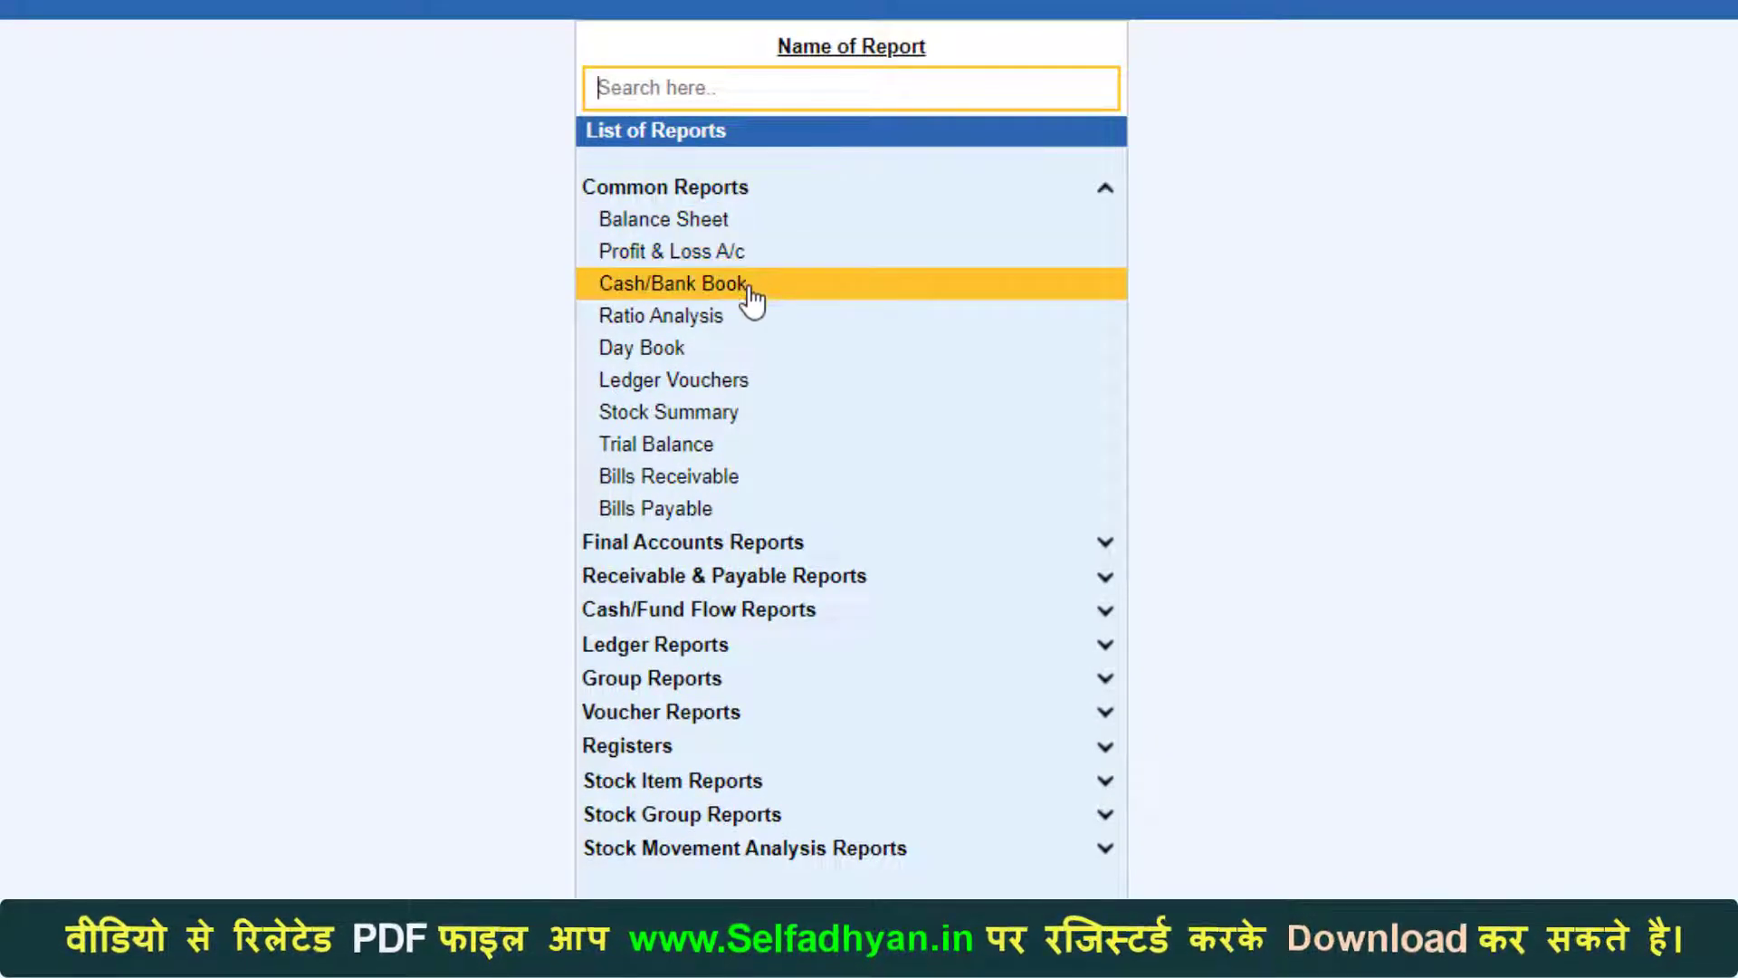
click(671, 349)
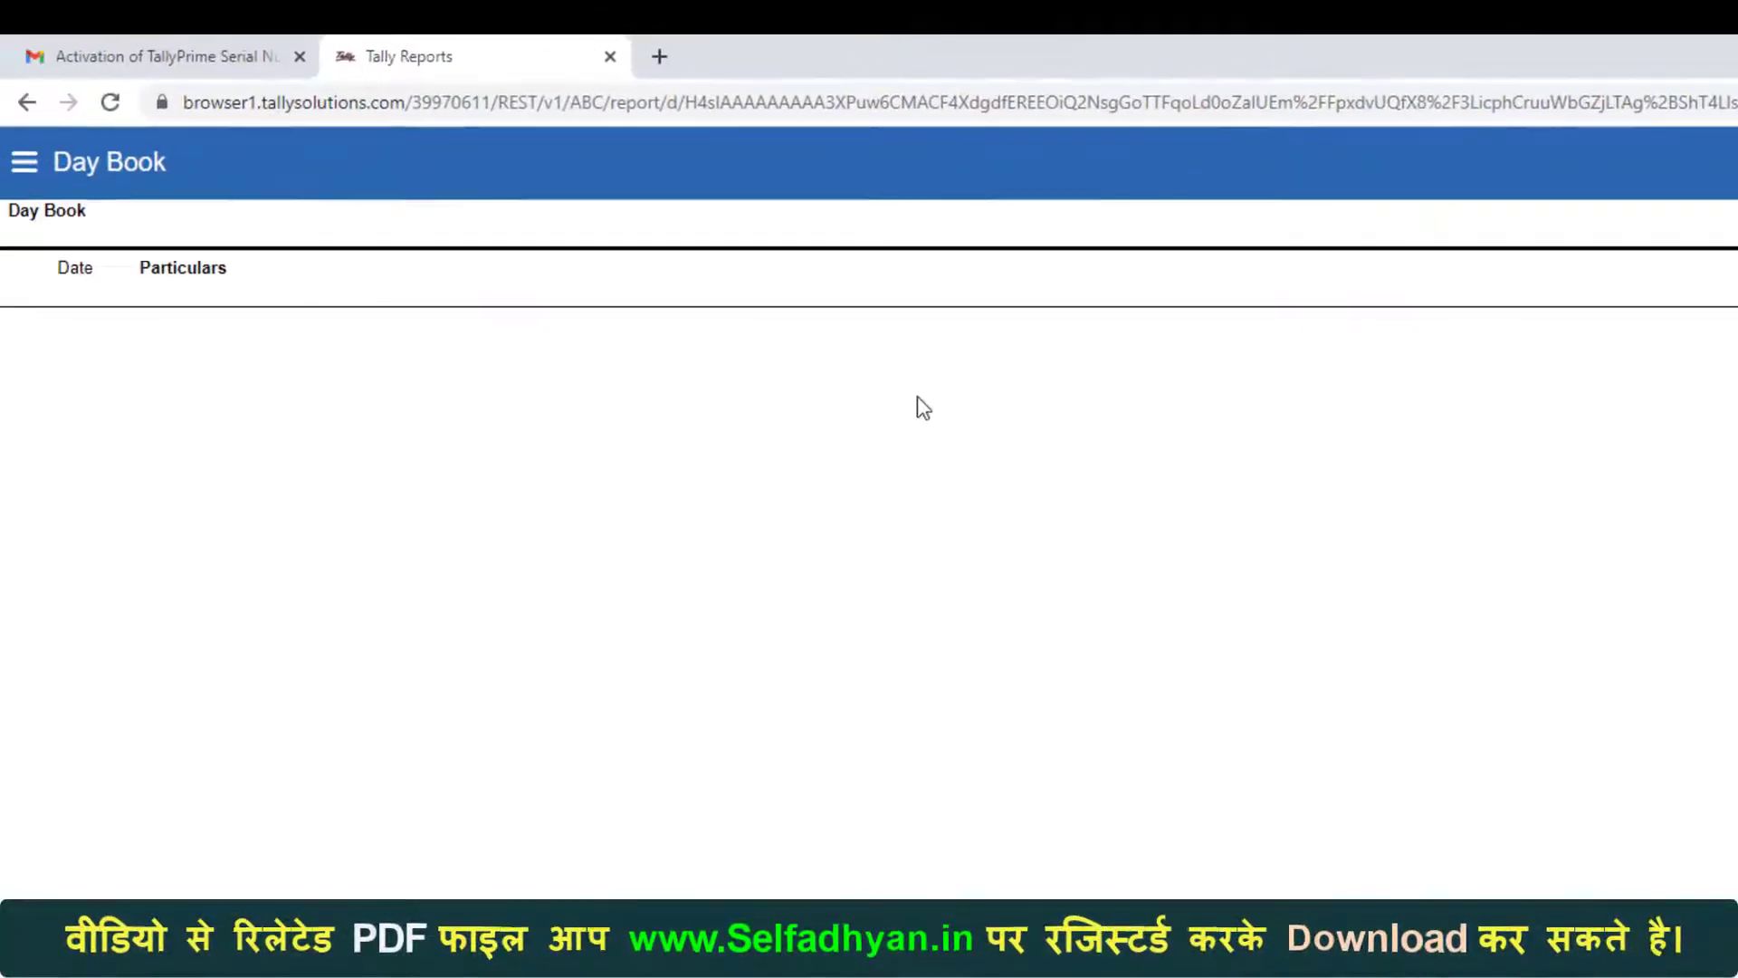
click(25, 164)
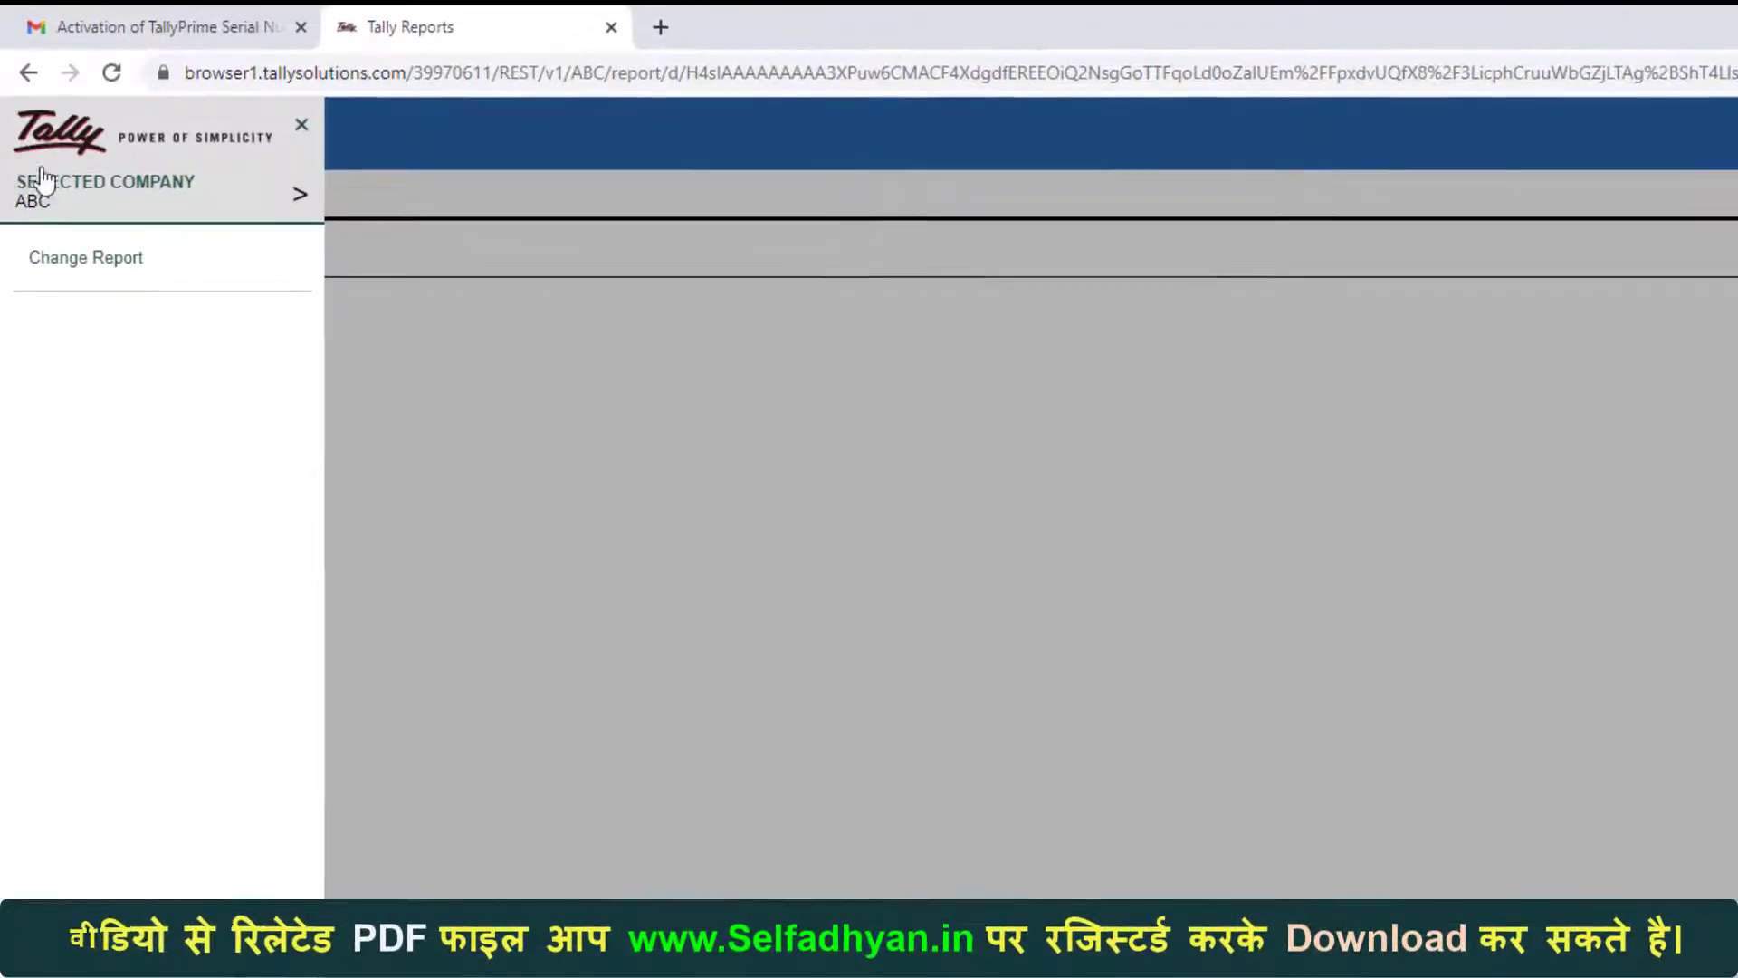
click(102, 204)
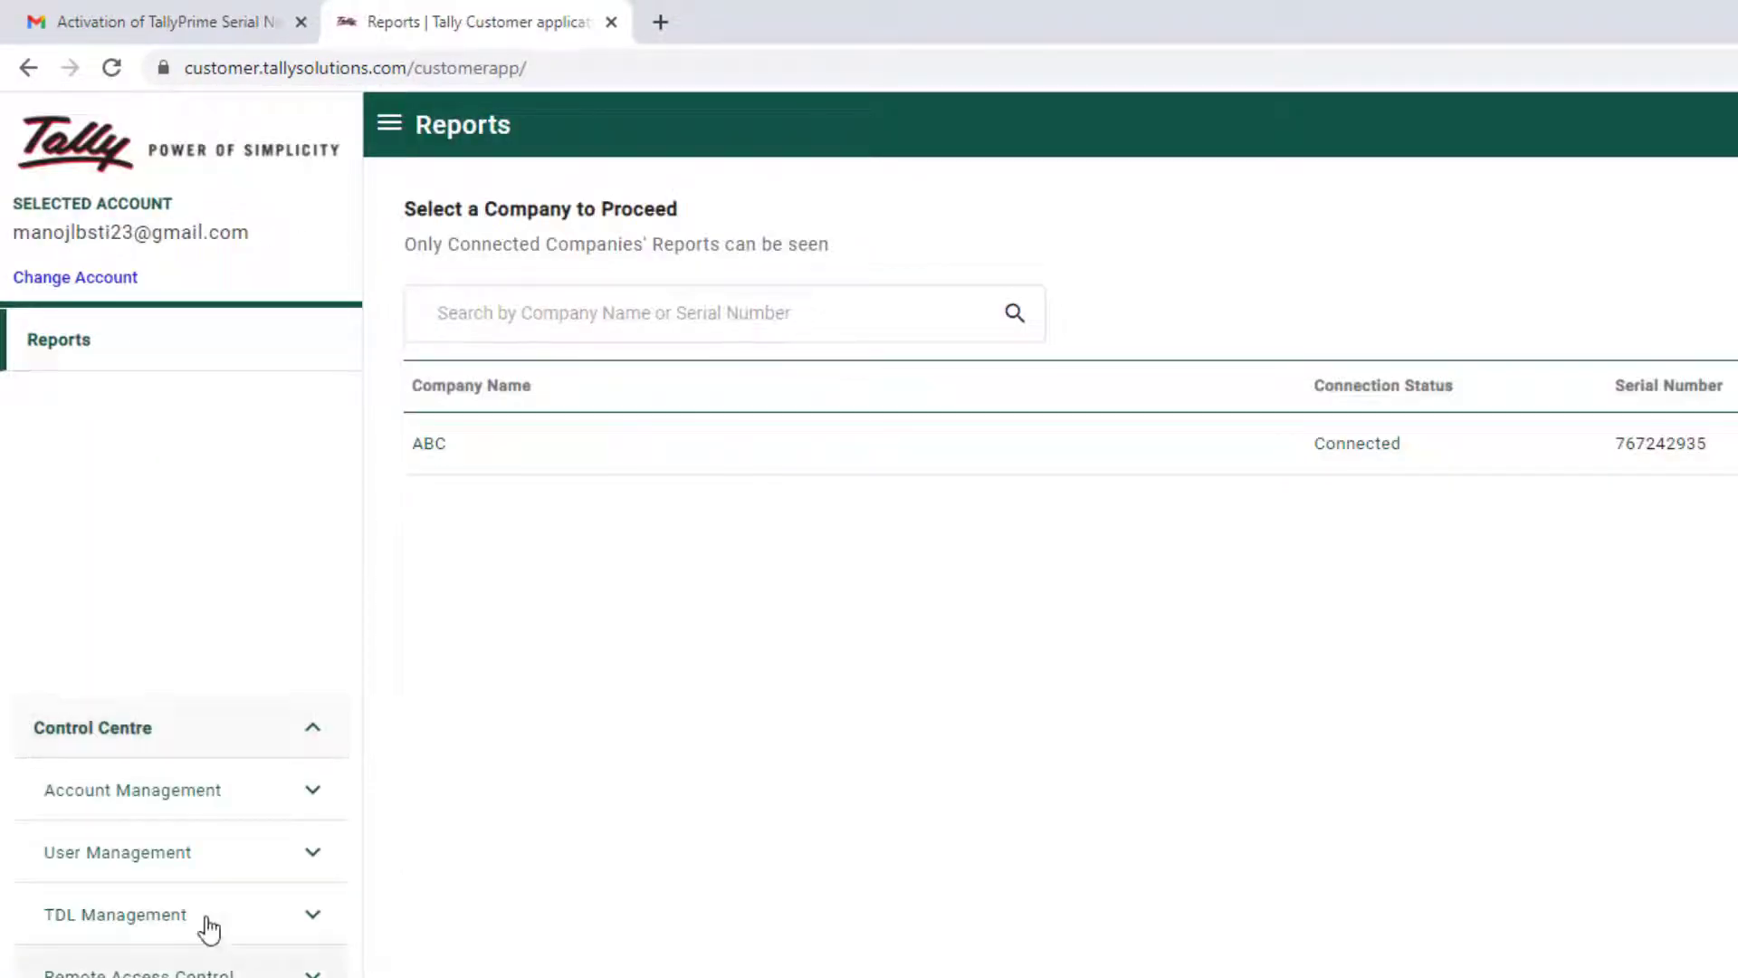
Review Account Profile, Change Account Admin and the TallyPrime Gold licence, then return to Reports
click(213, 792)
click(206, 601)
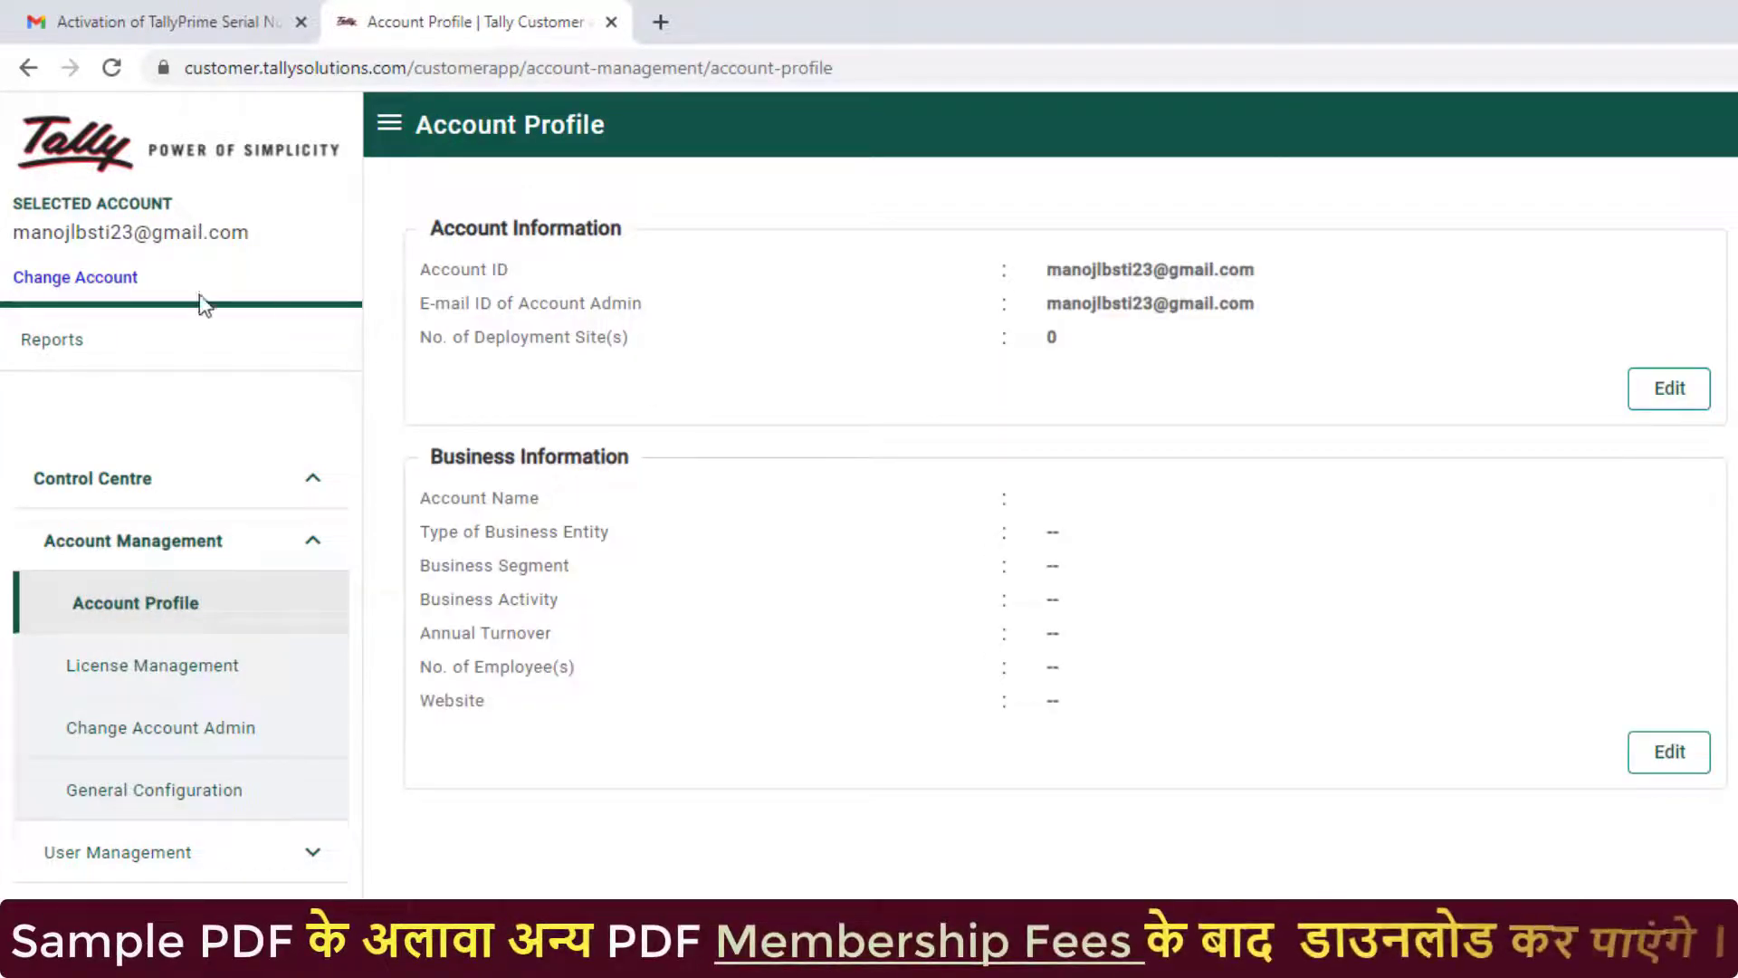
click(144, 730)
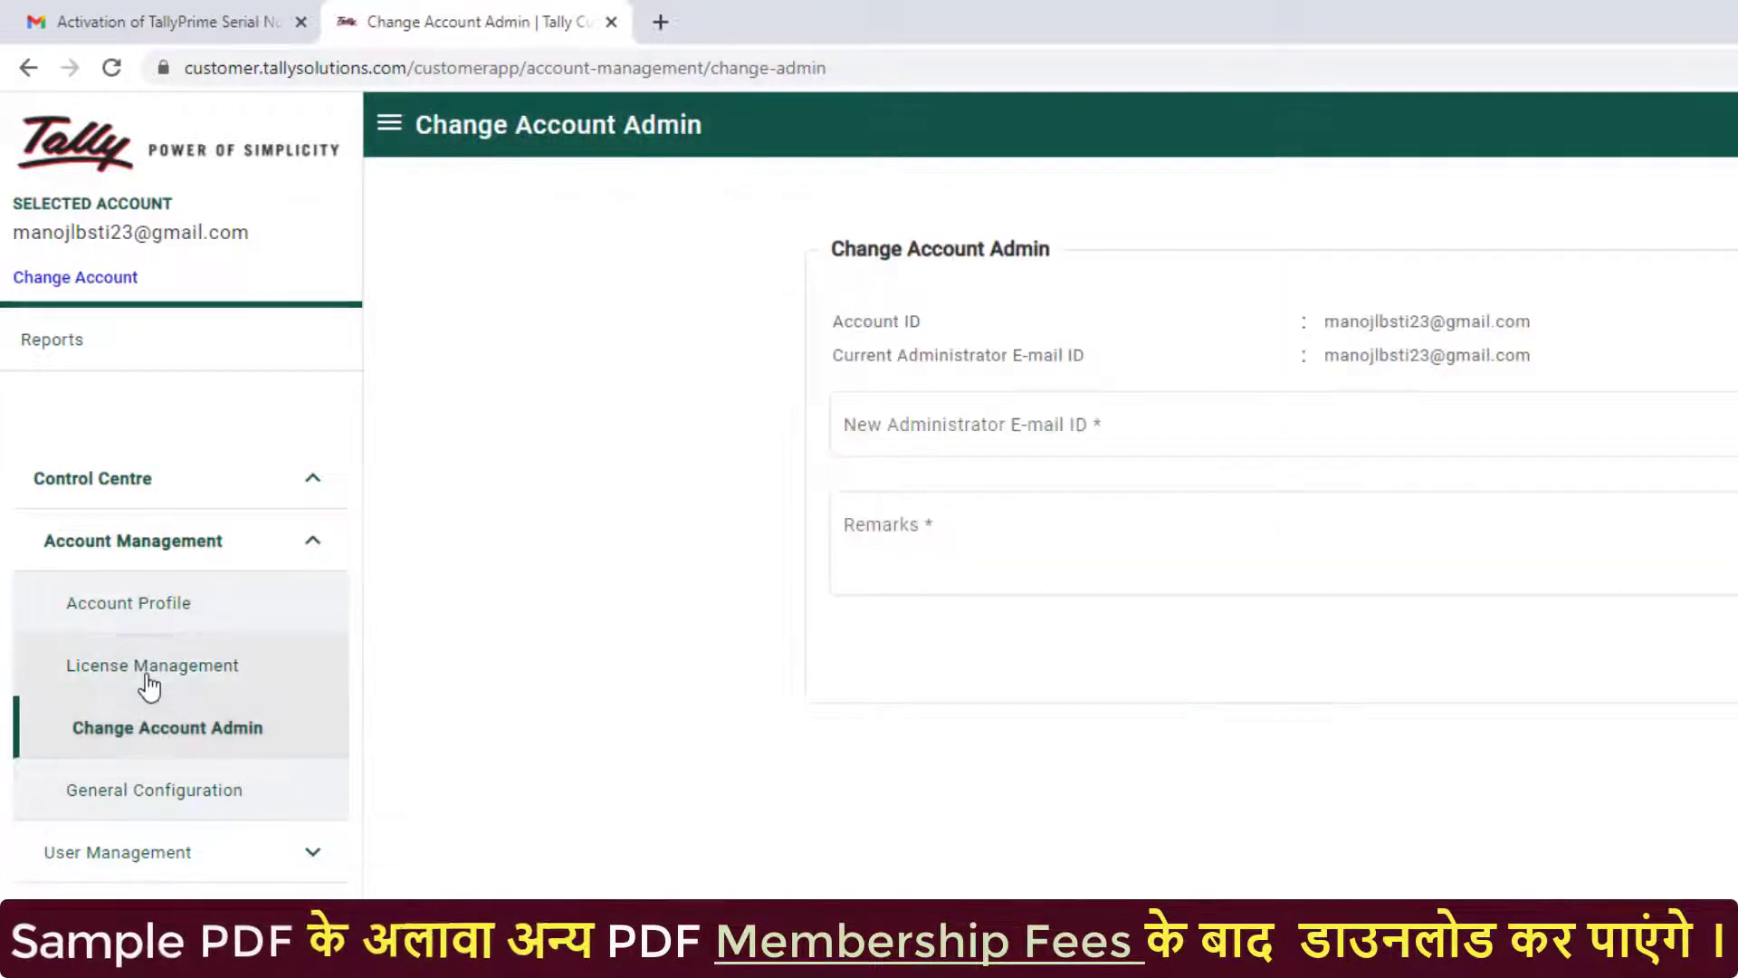
click(150, 670)
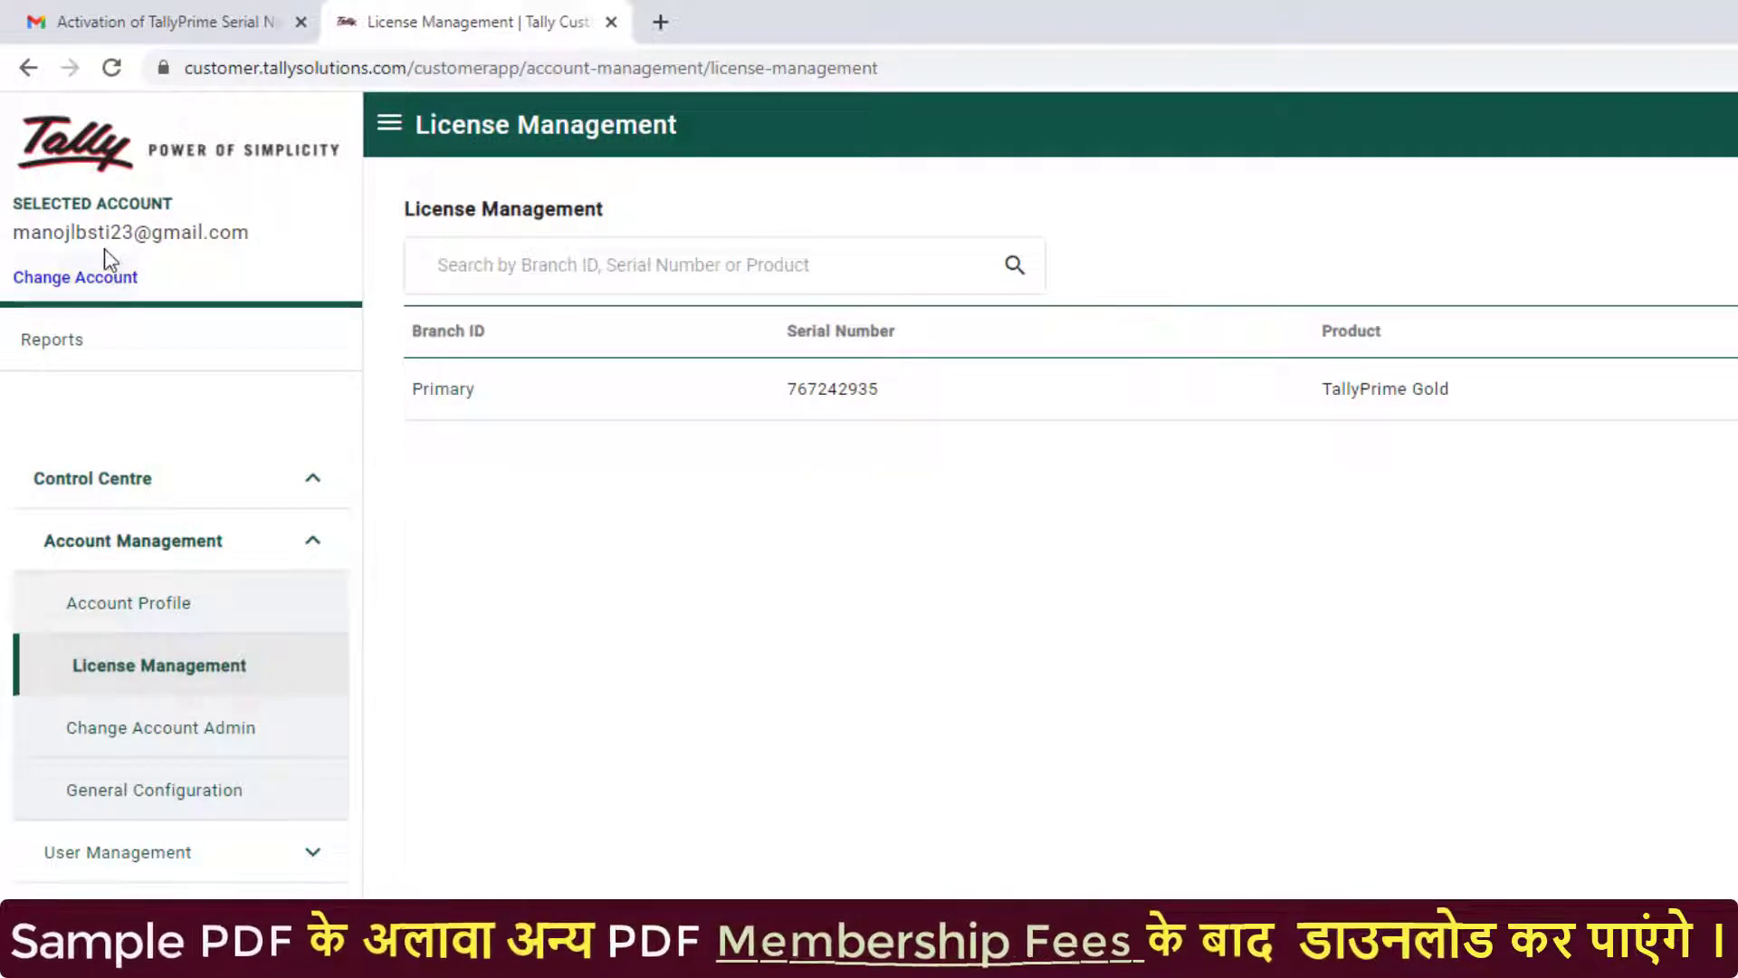
click(63, 346)
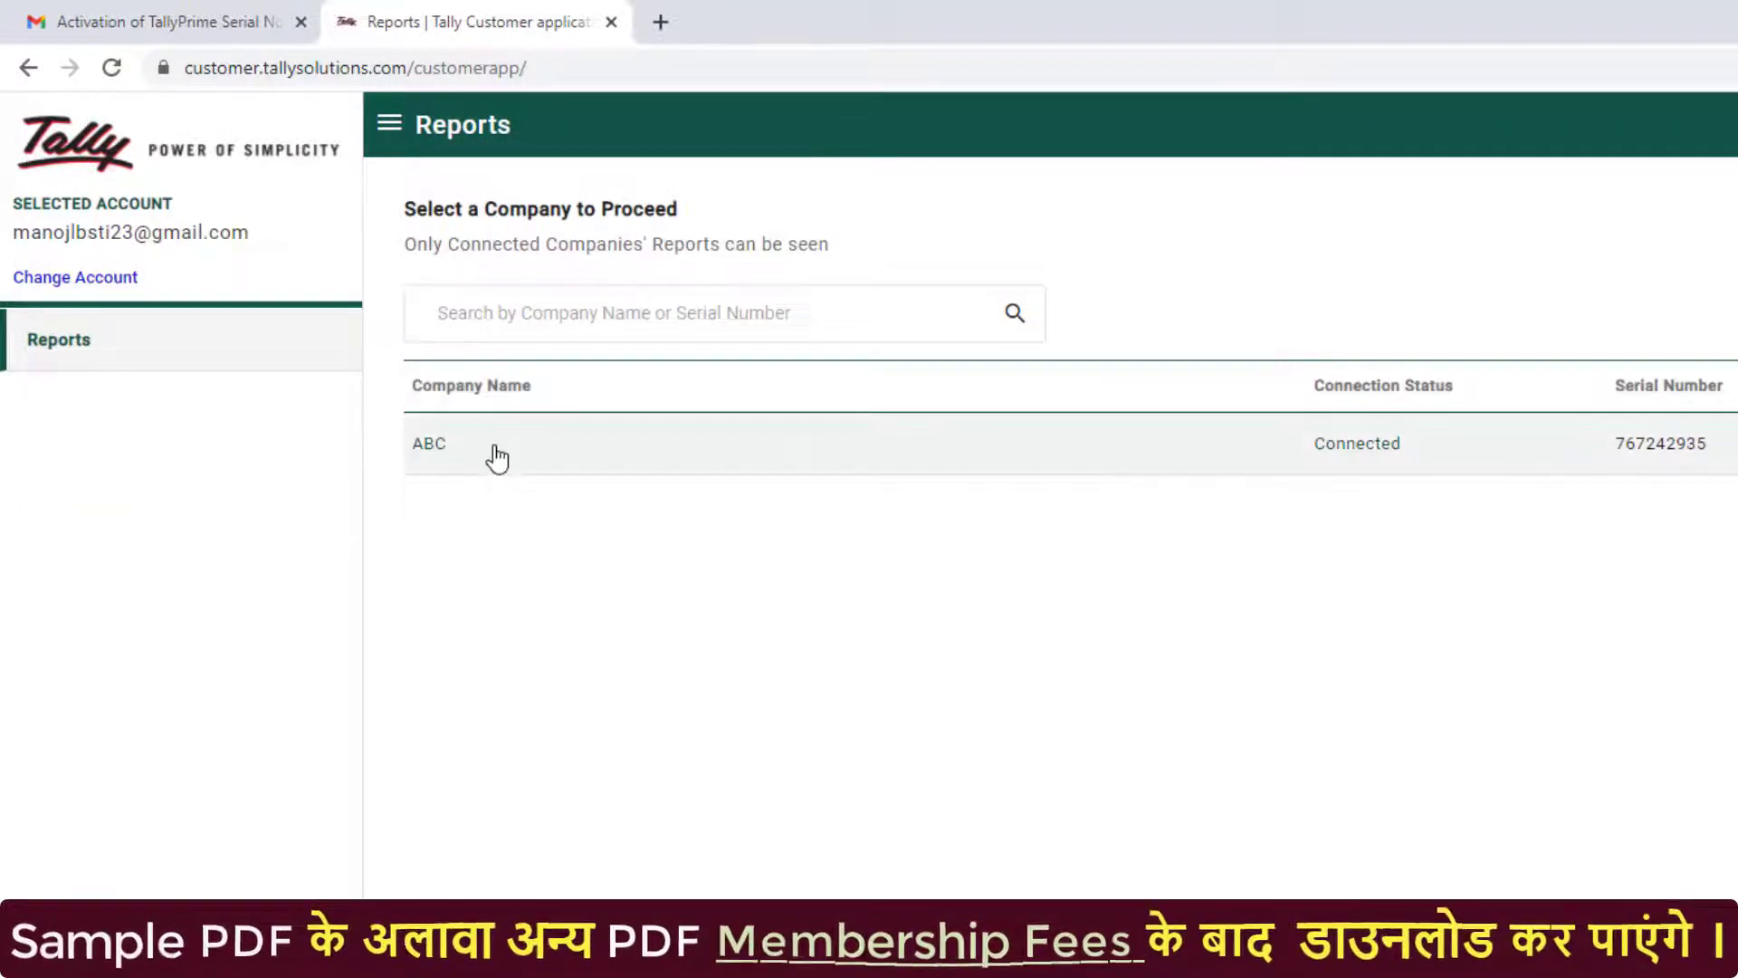
View ABC's Profit & Loss A/c under Final Accounts Reports, then close TallyPrime's Connectivity Status
click(497, 459)
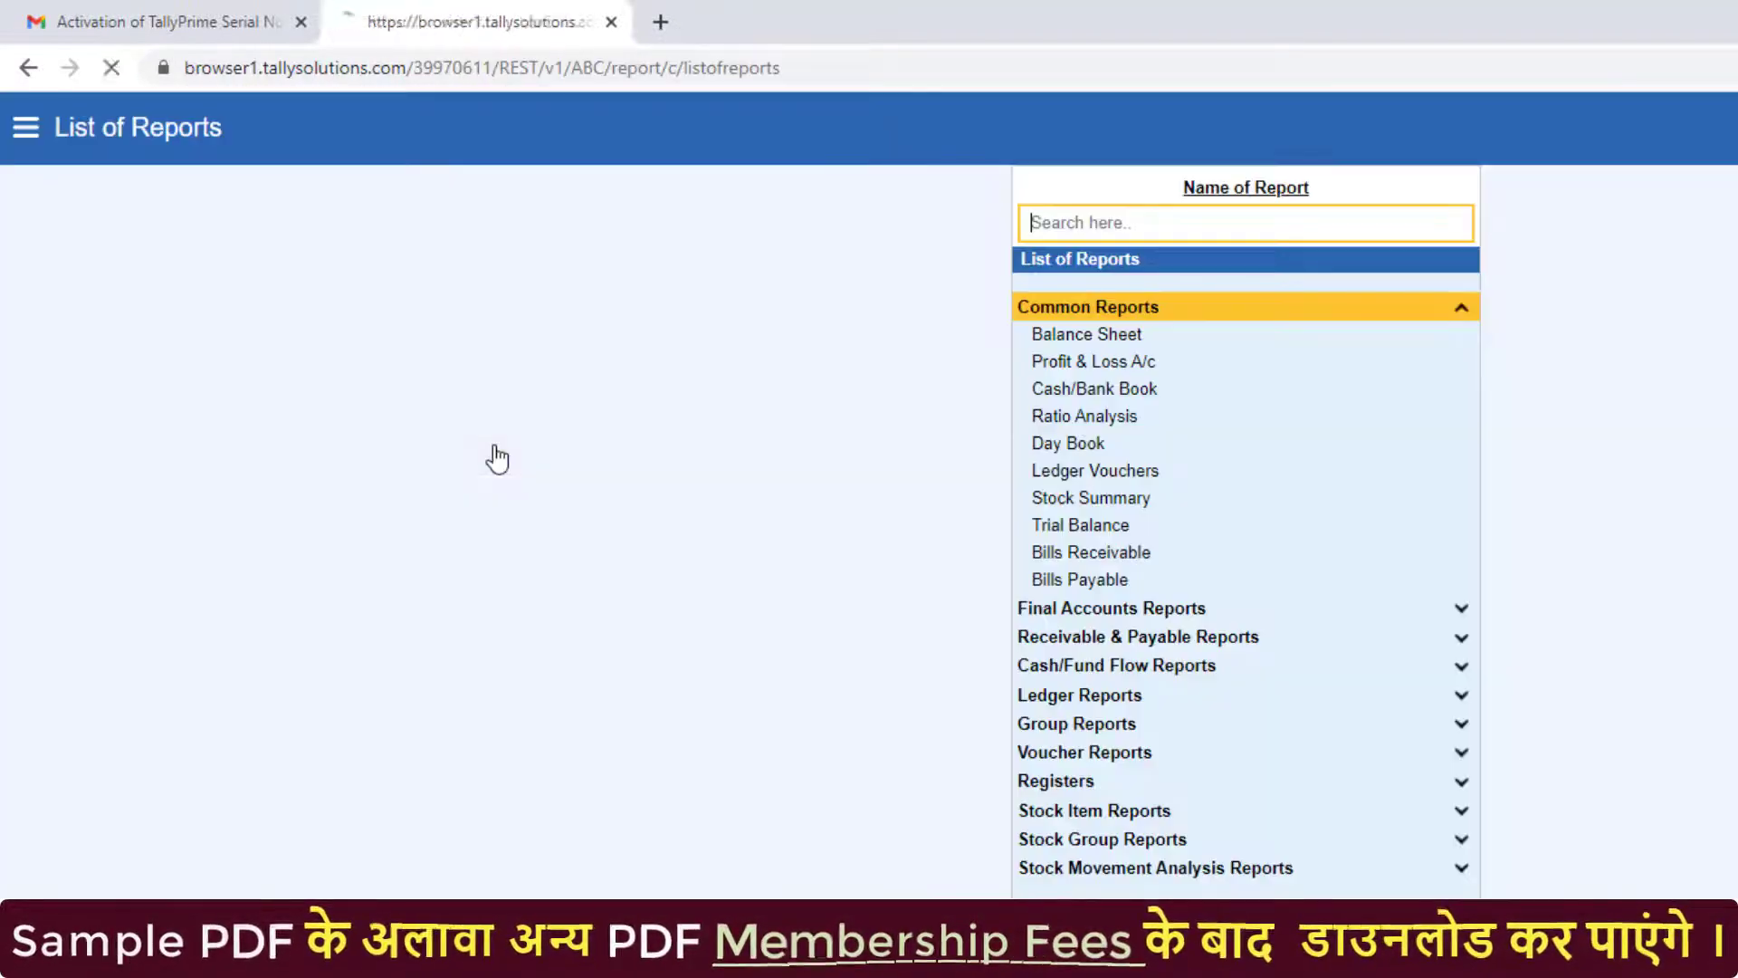
click(1147, 612)
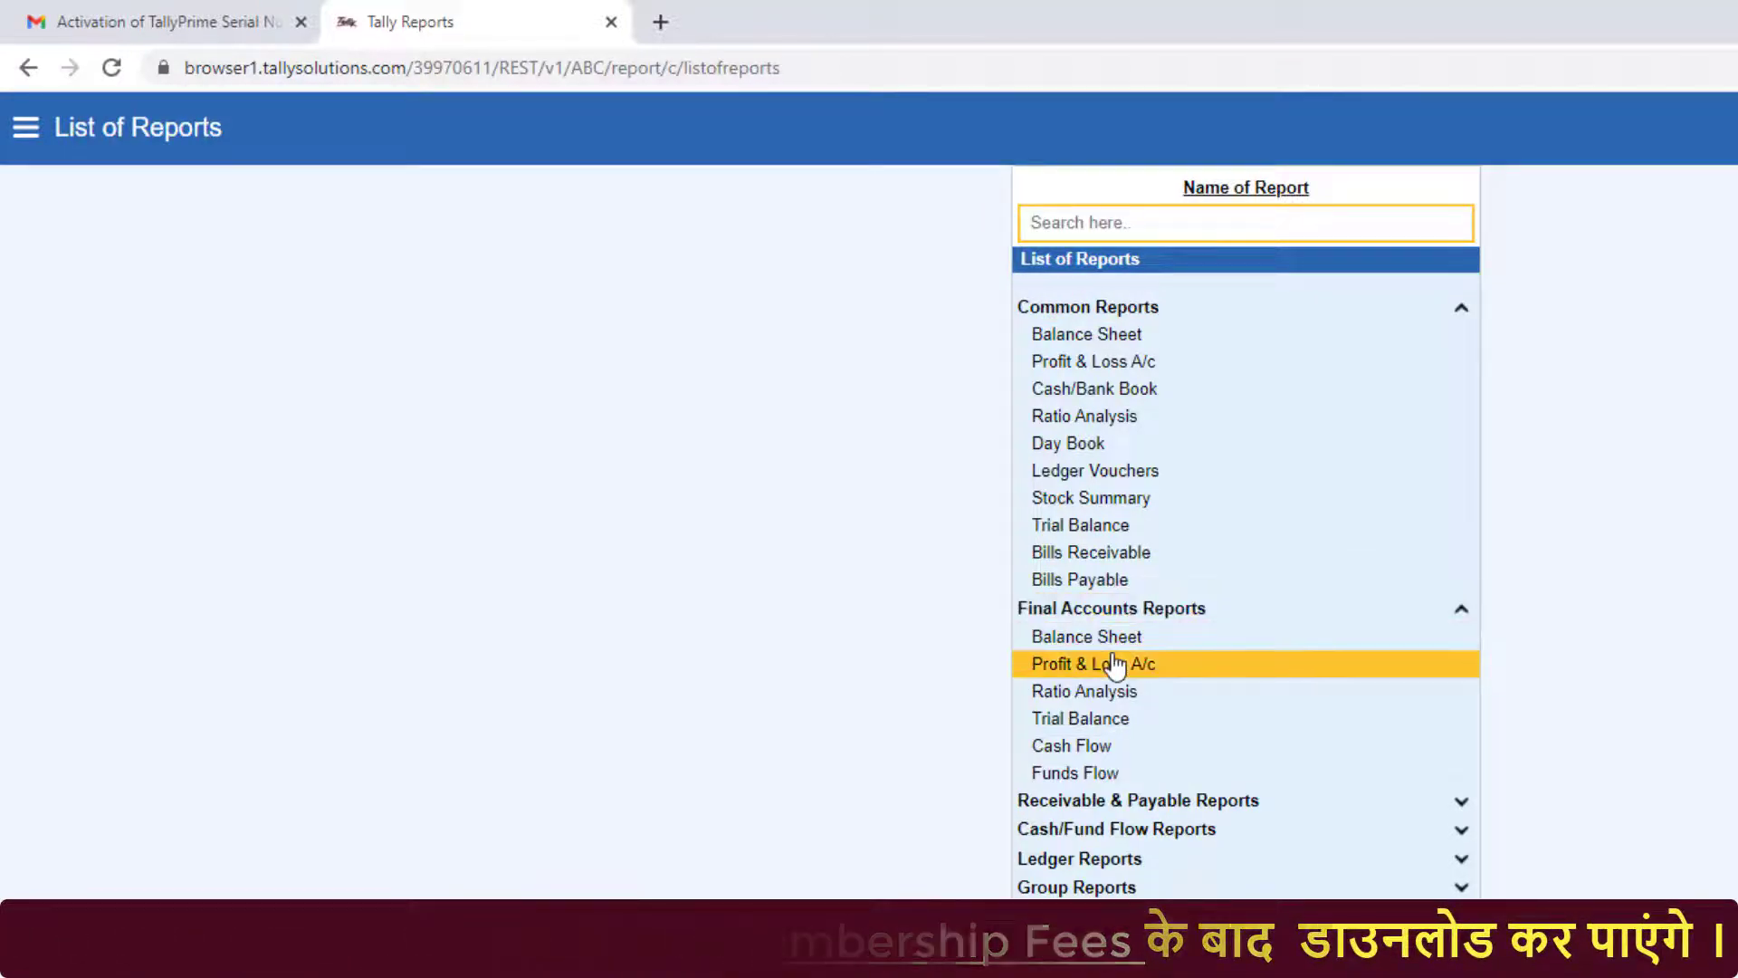
click(1111, 664)
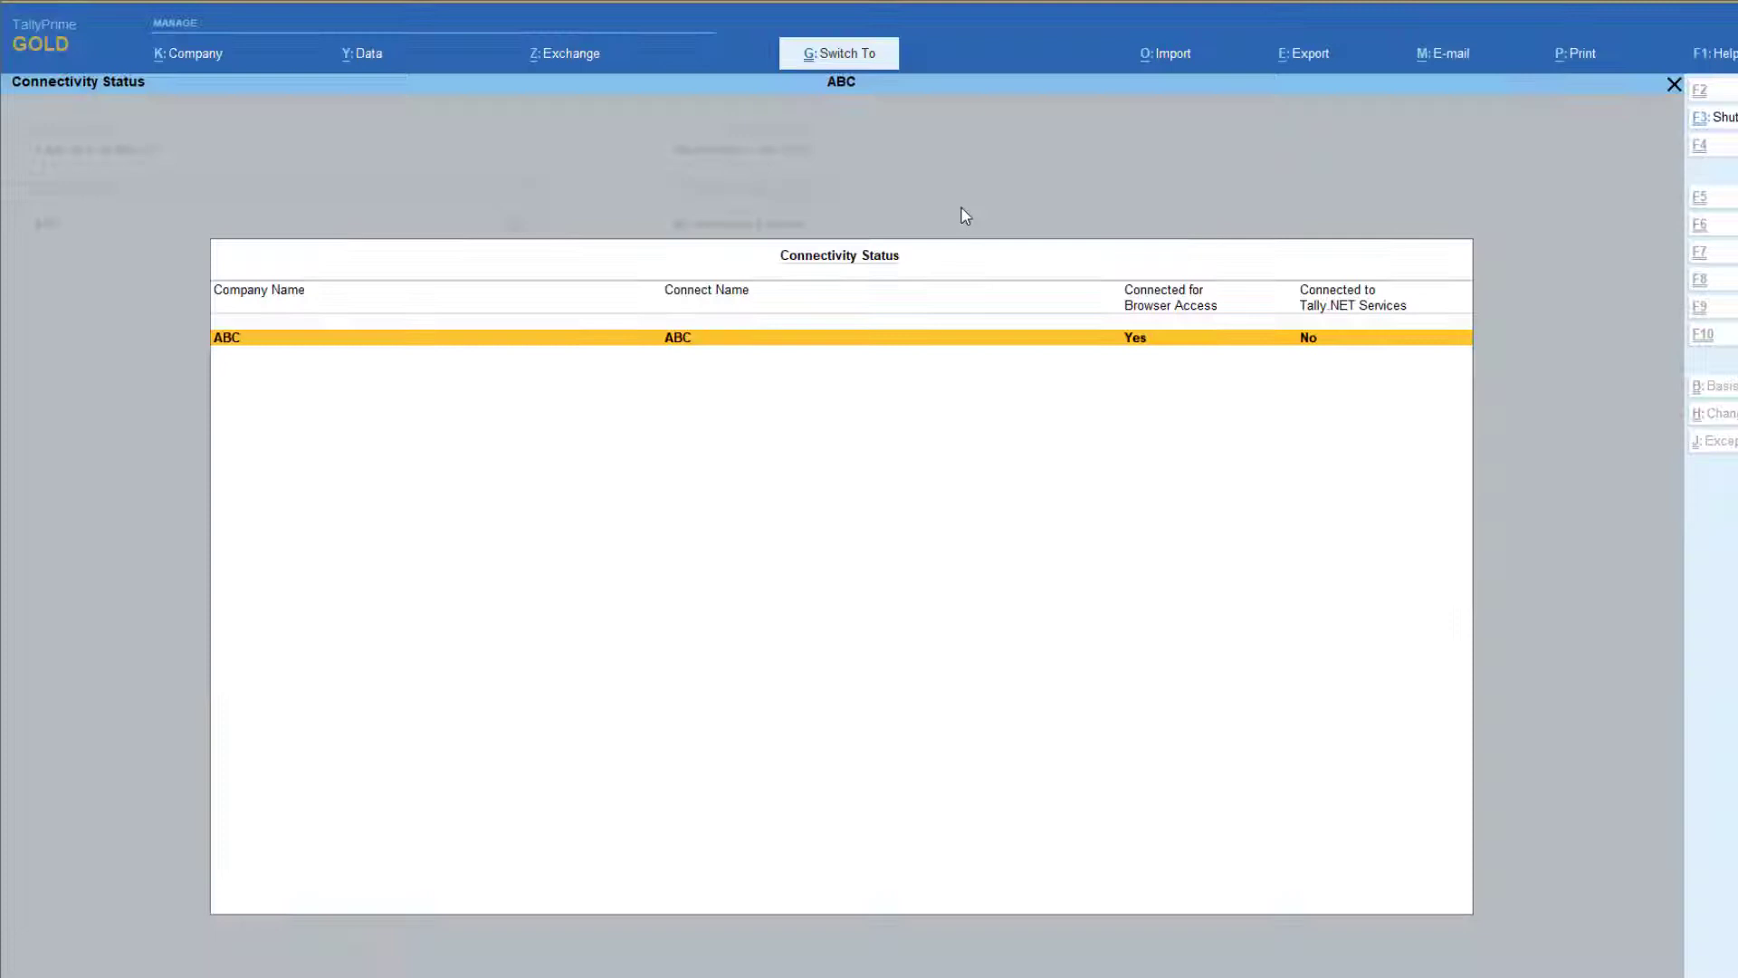
key(Escape)
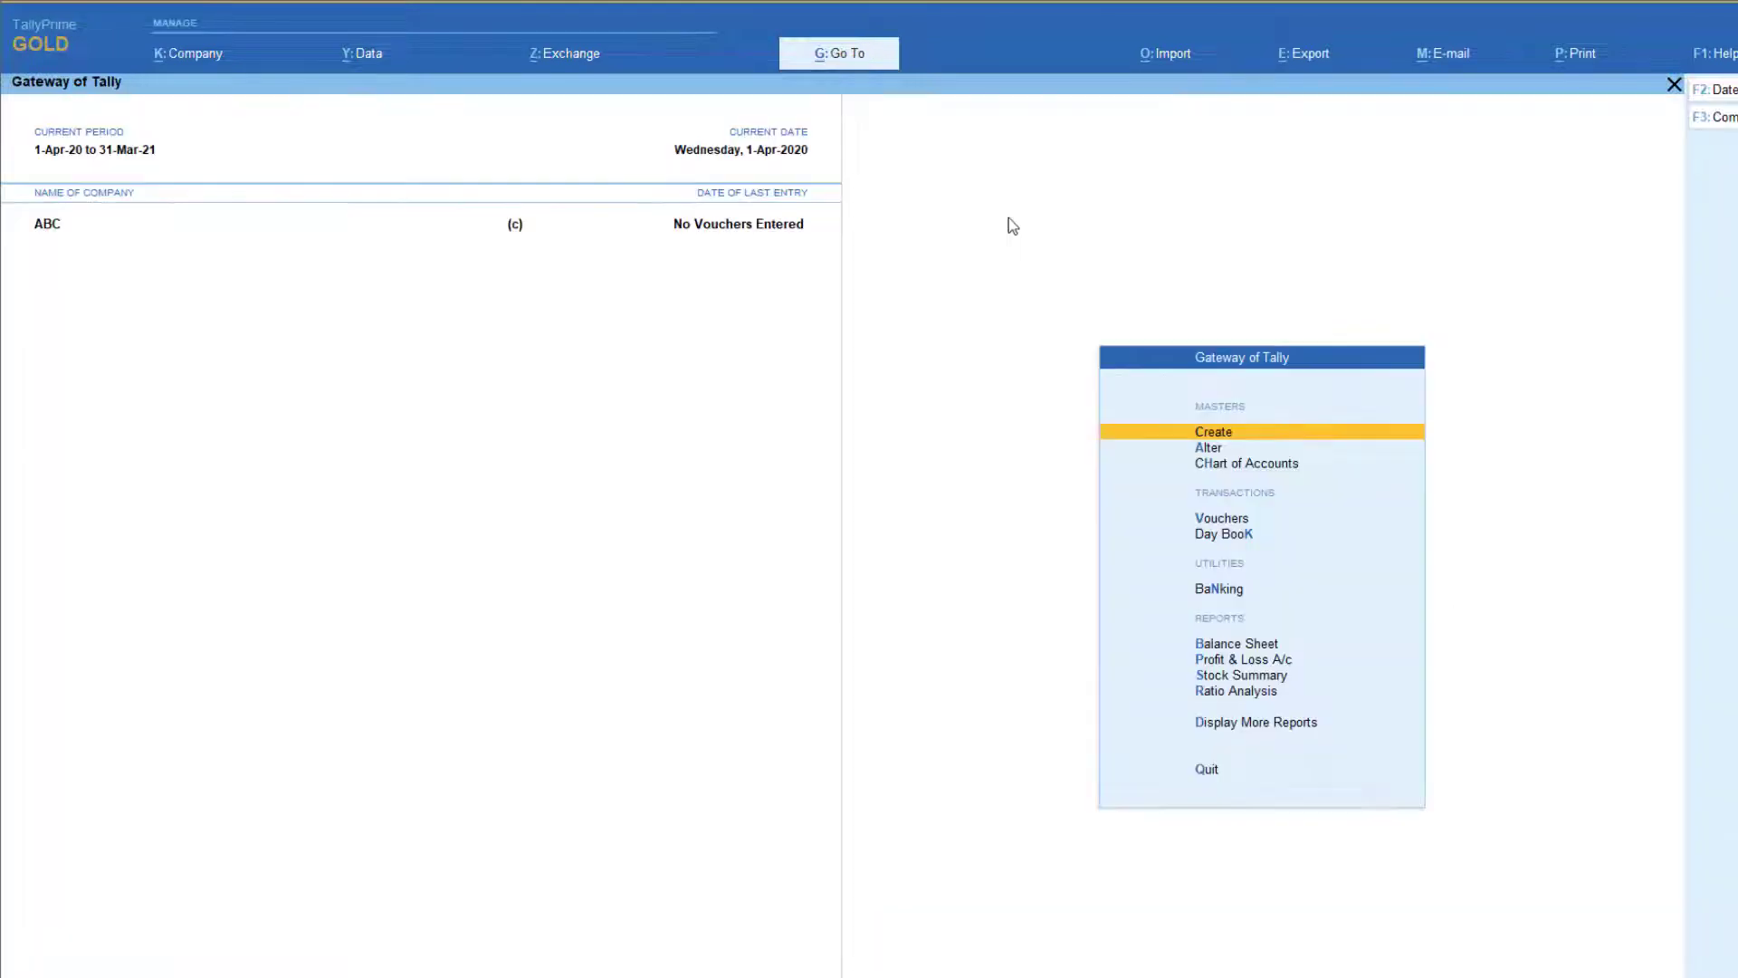
Create a Salary ledger under Indirect Expenses
click(1237, 435)
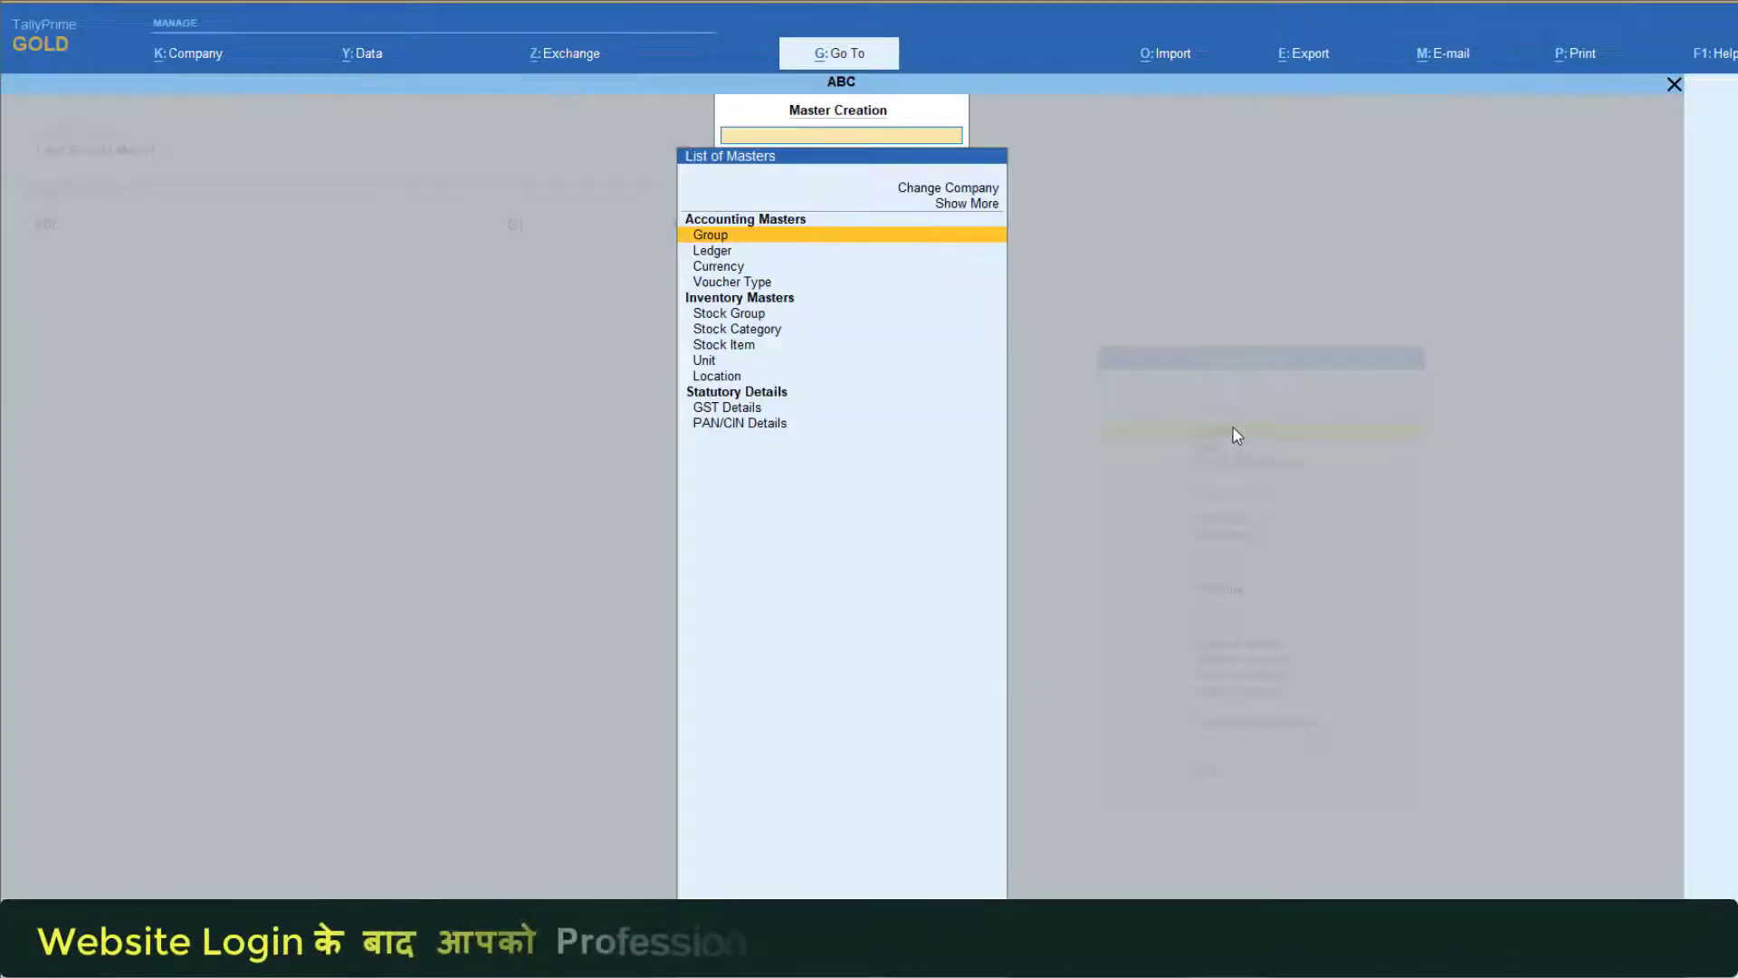
key(Down)
key(Return)
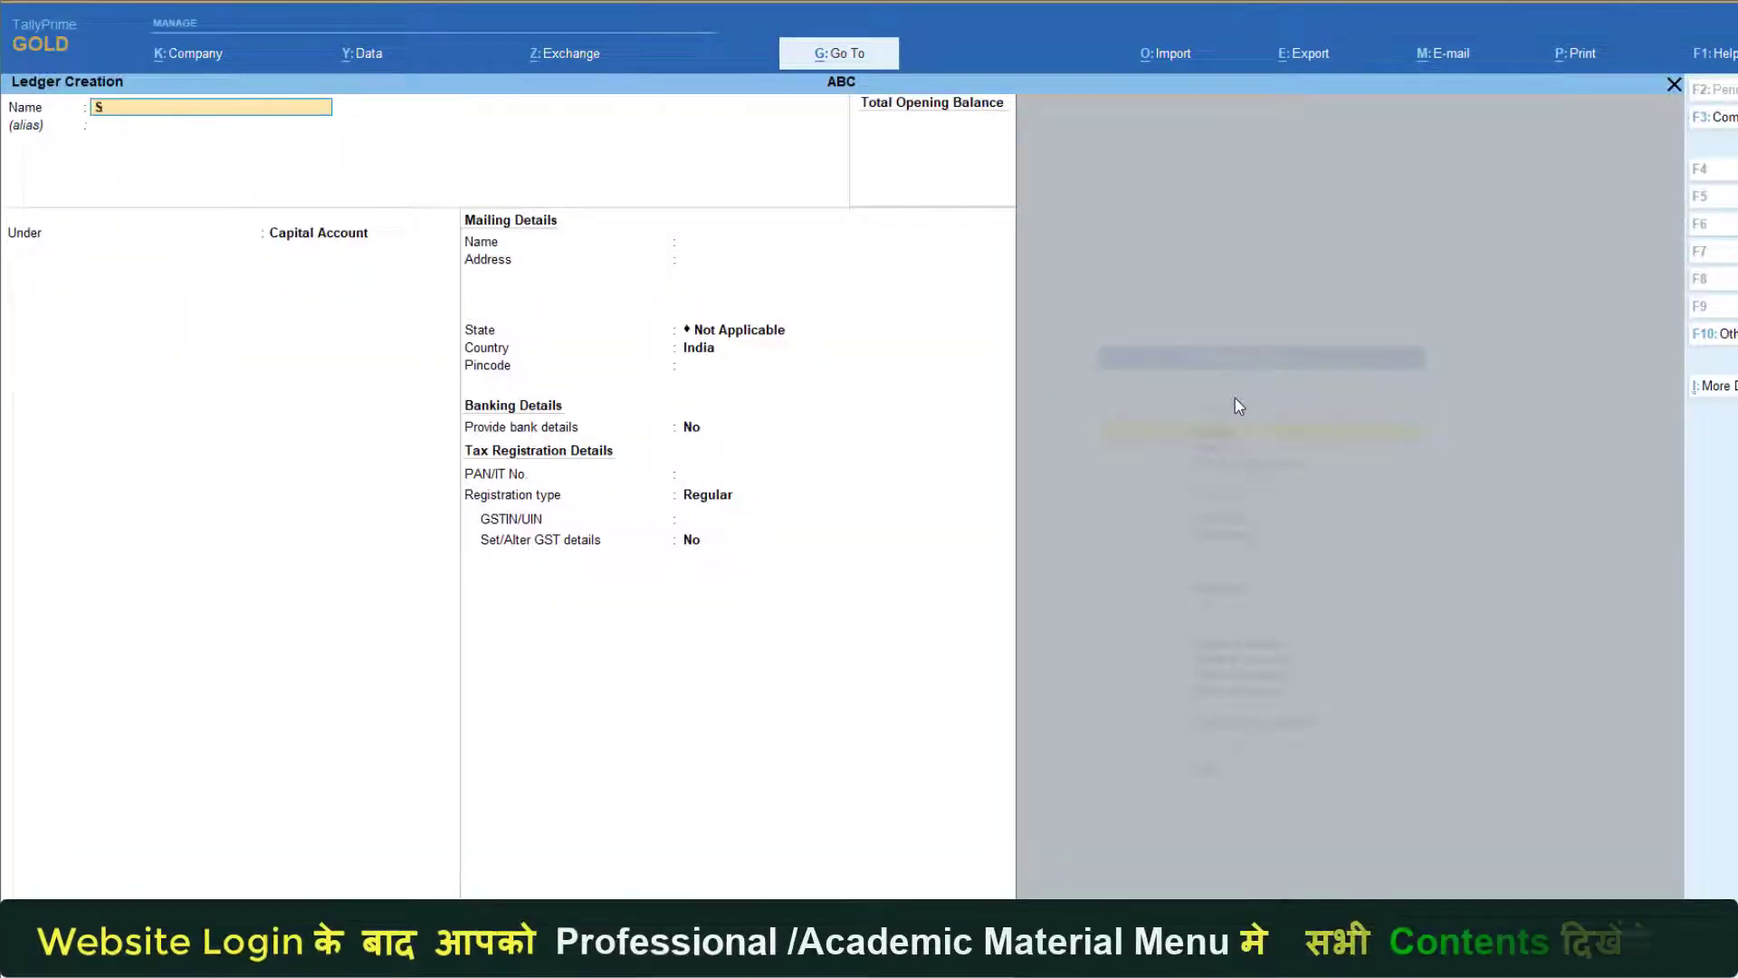
key(Return)
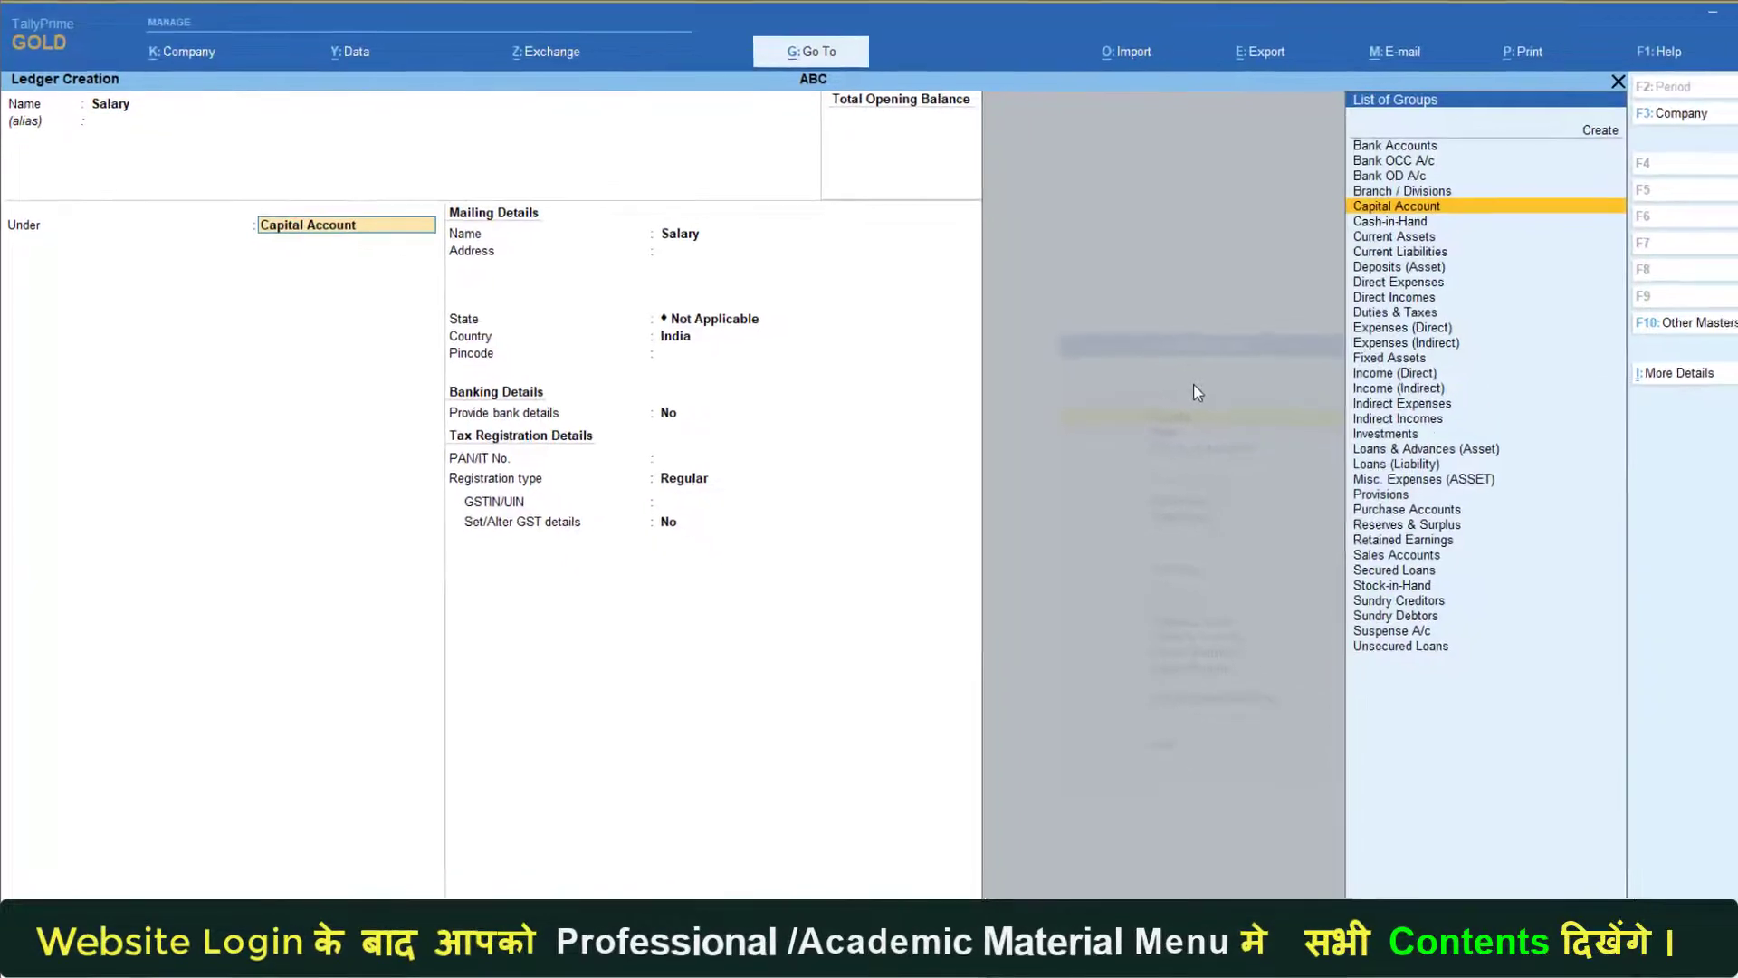
text(Ind)
key(Down)
key(Return)
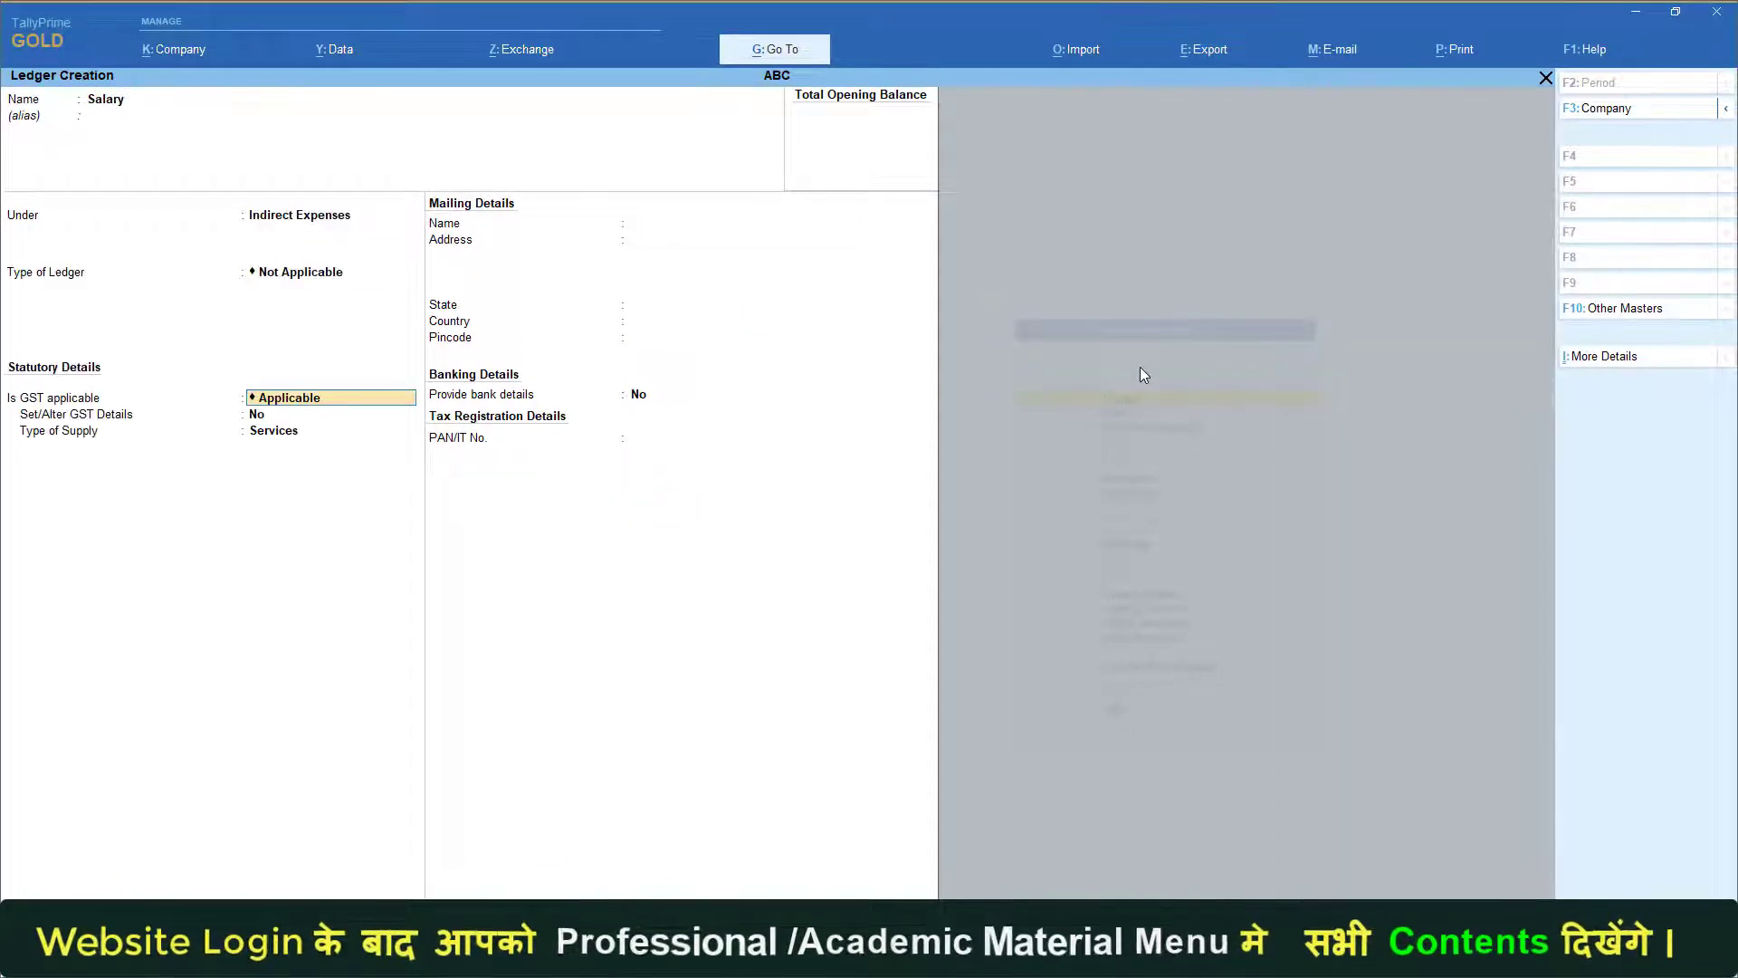
key(Return)
key(Return)
key(Return)
key(Return)
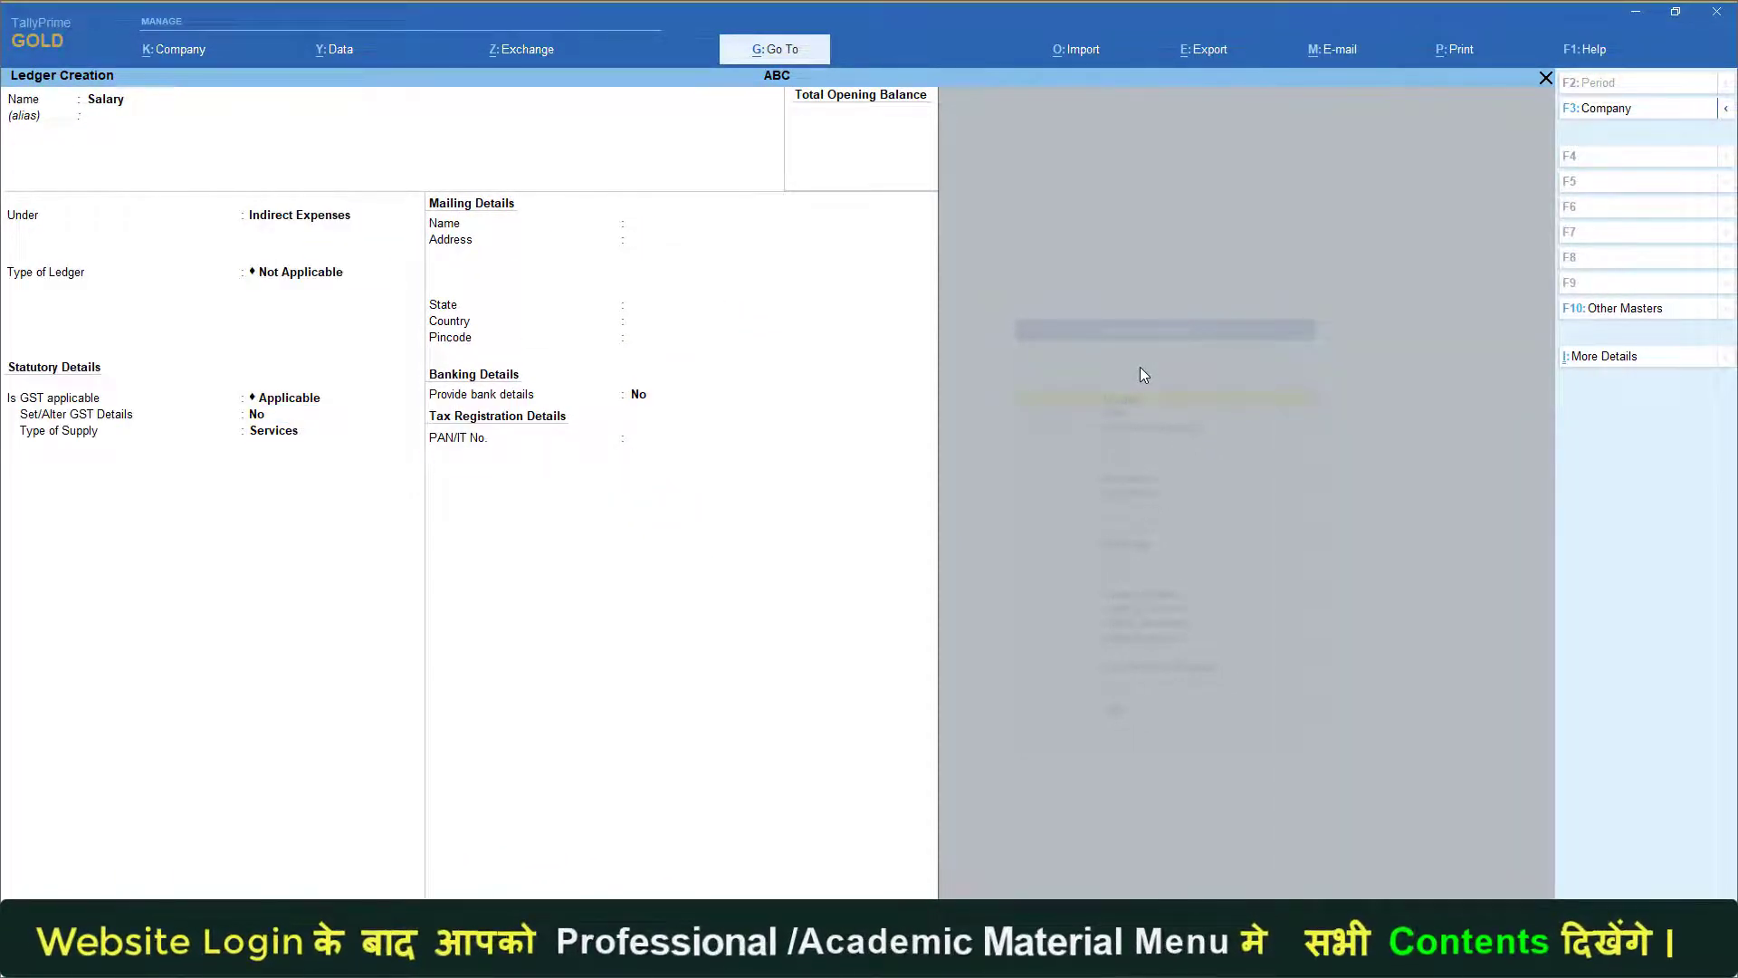
Create a Rent ledger under Indirect Expenses and alter its opening balance, totalling 17,000.00 Dr
text(Remt)
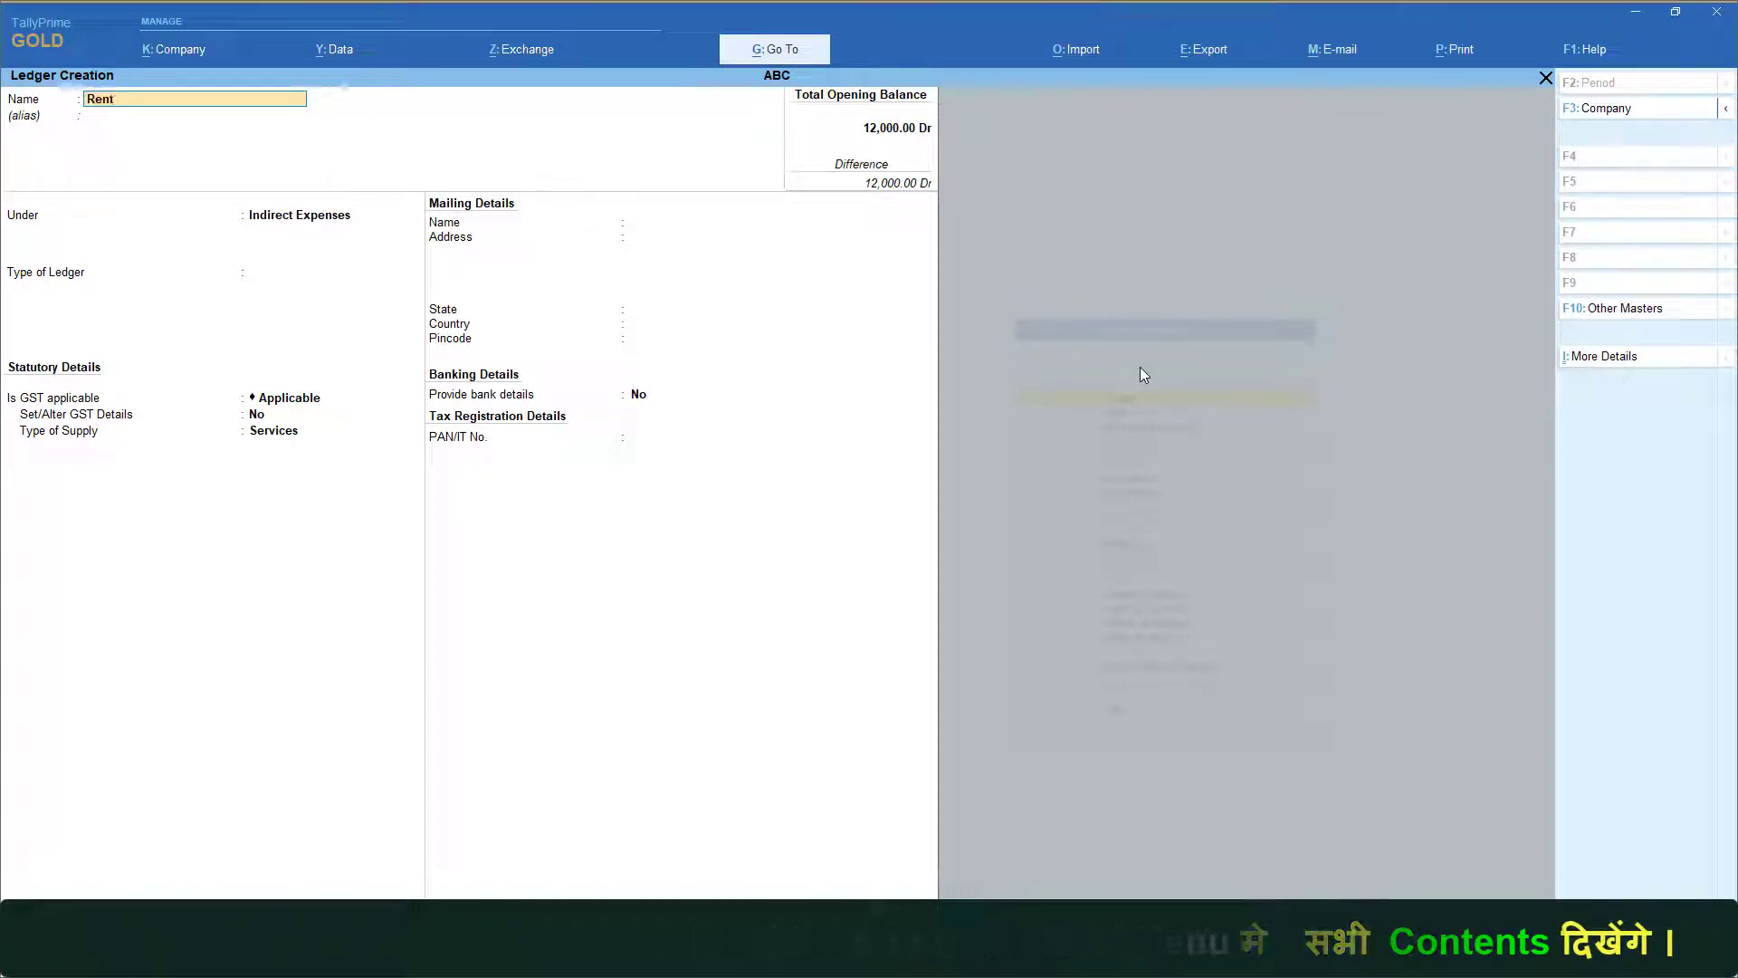
key(Return)
key(Return)
key(Return)
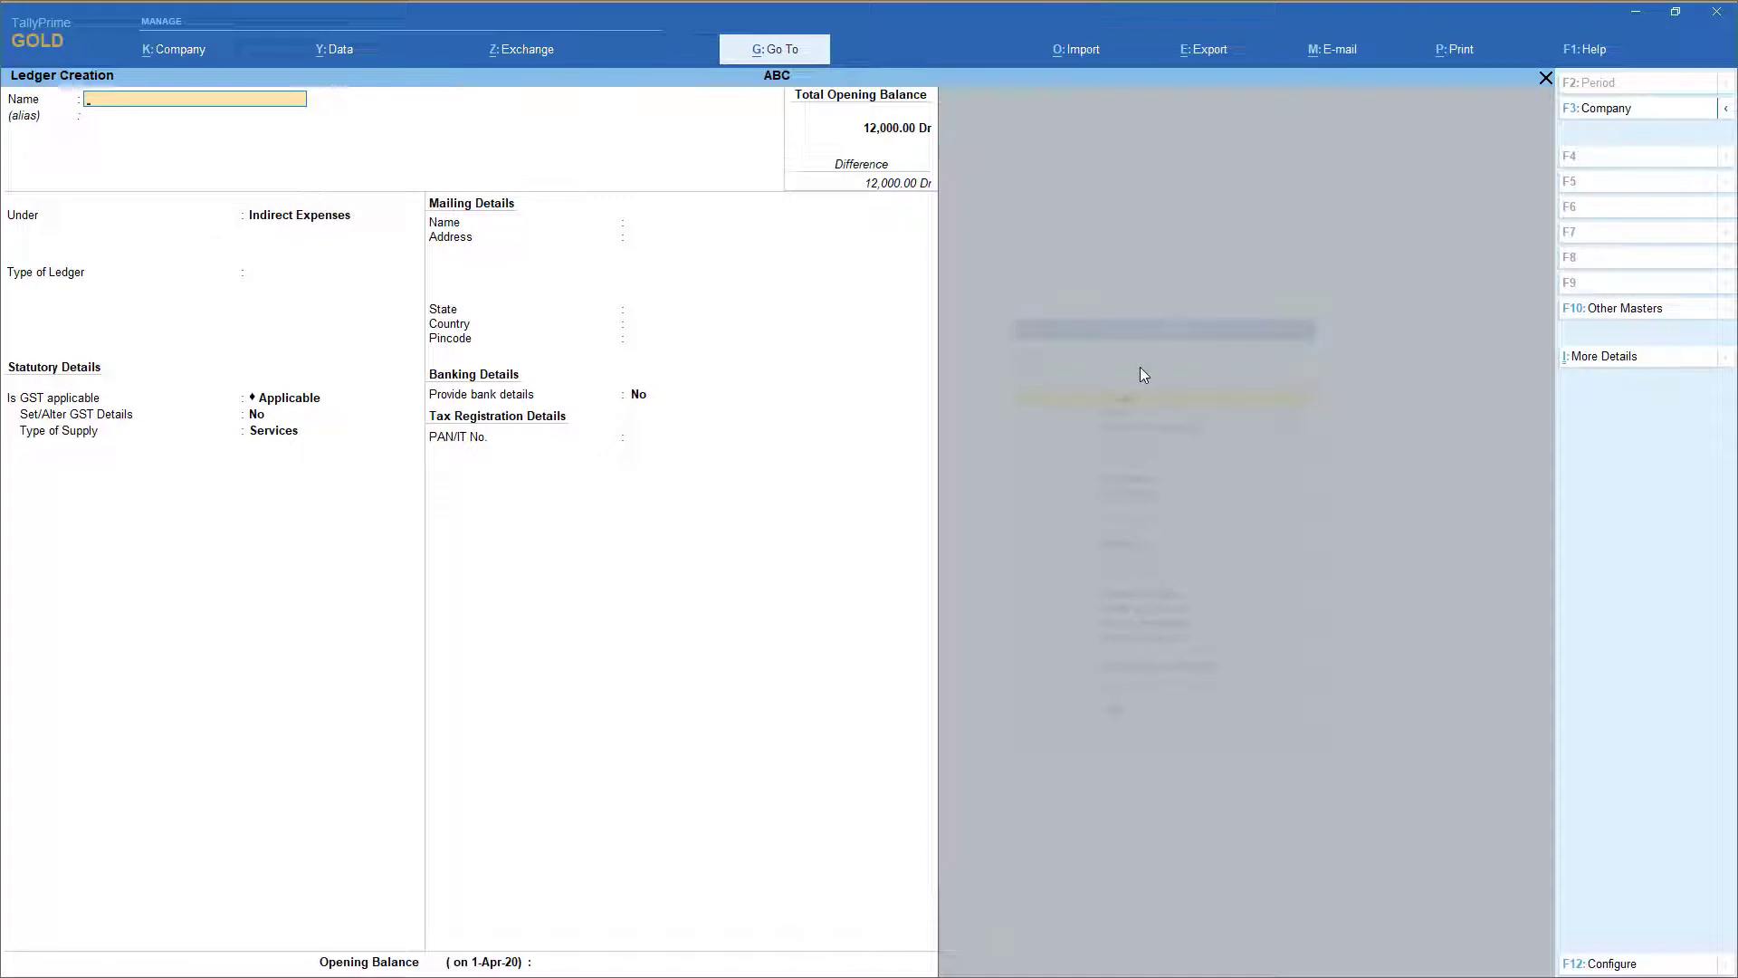
key(Page_Up)
key(Return)
key(Return)
key(Return)
key(Return)
key(Return)
key(Return)
key(Return)
key(Return)
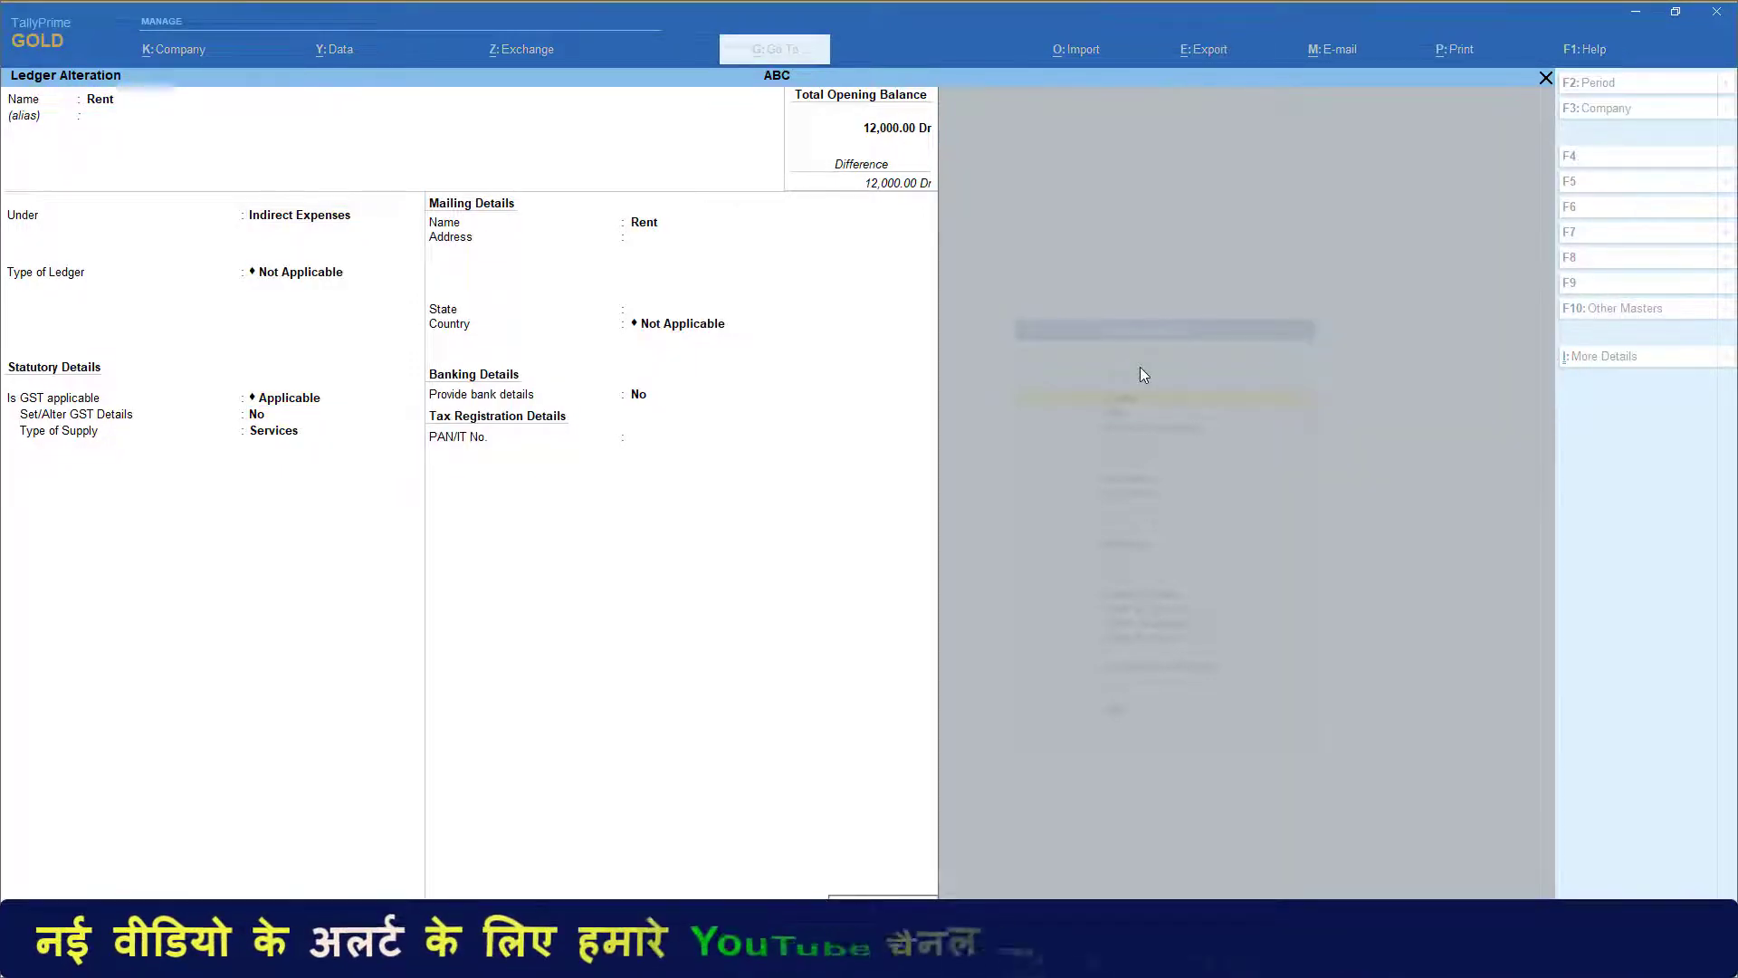
key(ctrl+a)
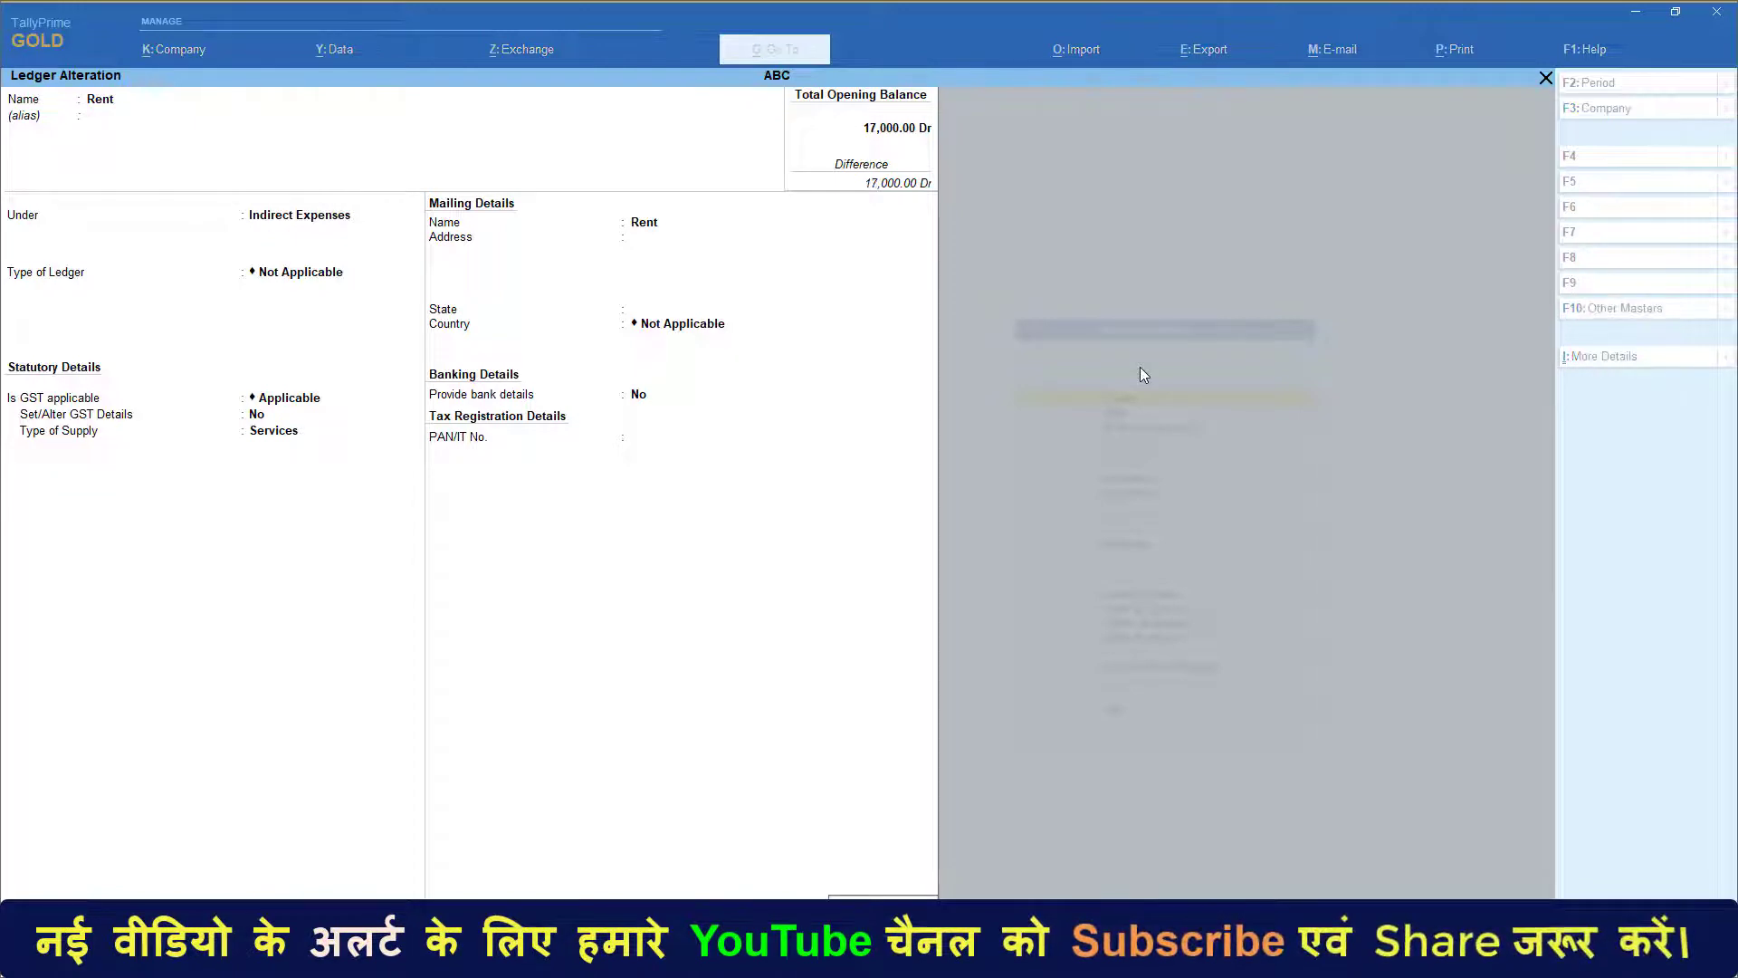
Save the Sales ledger under Sales Accounts with its 3,00,000 Cr opening balance
text(Sales)
key(Return)
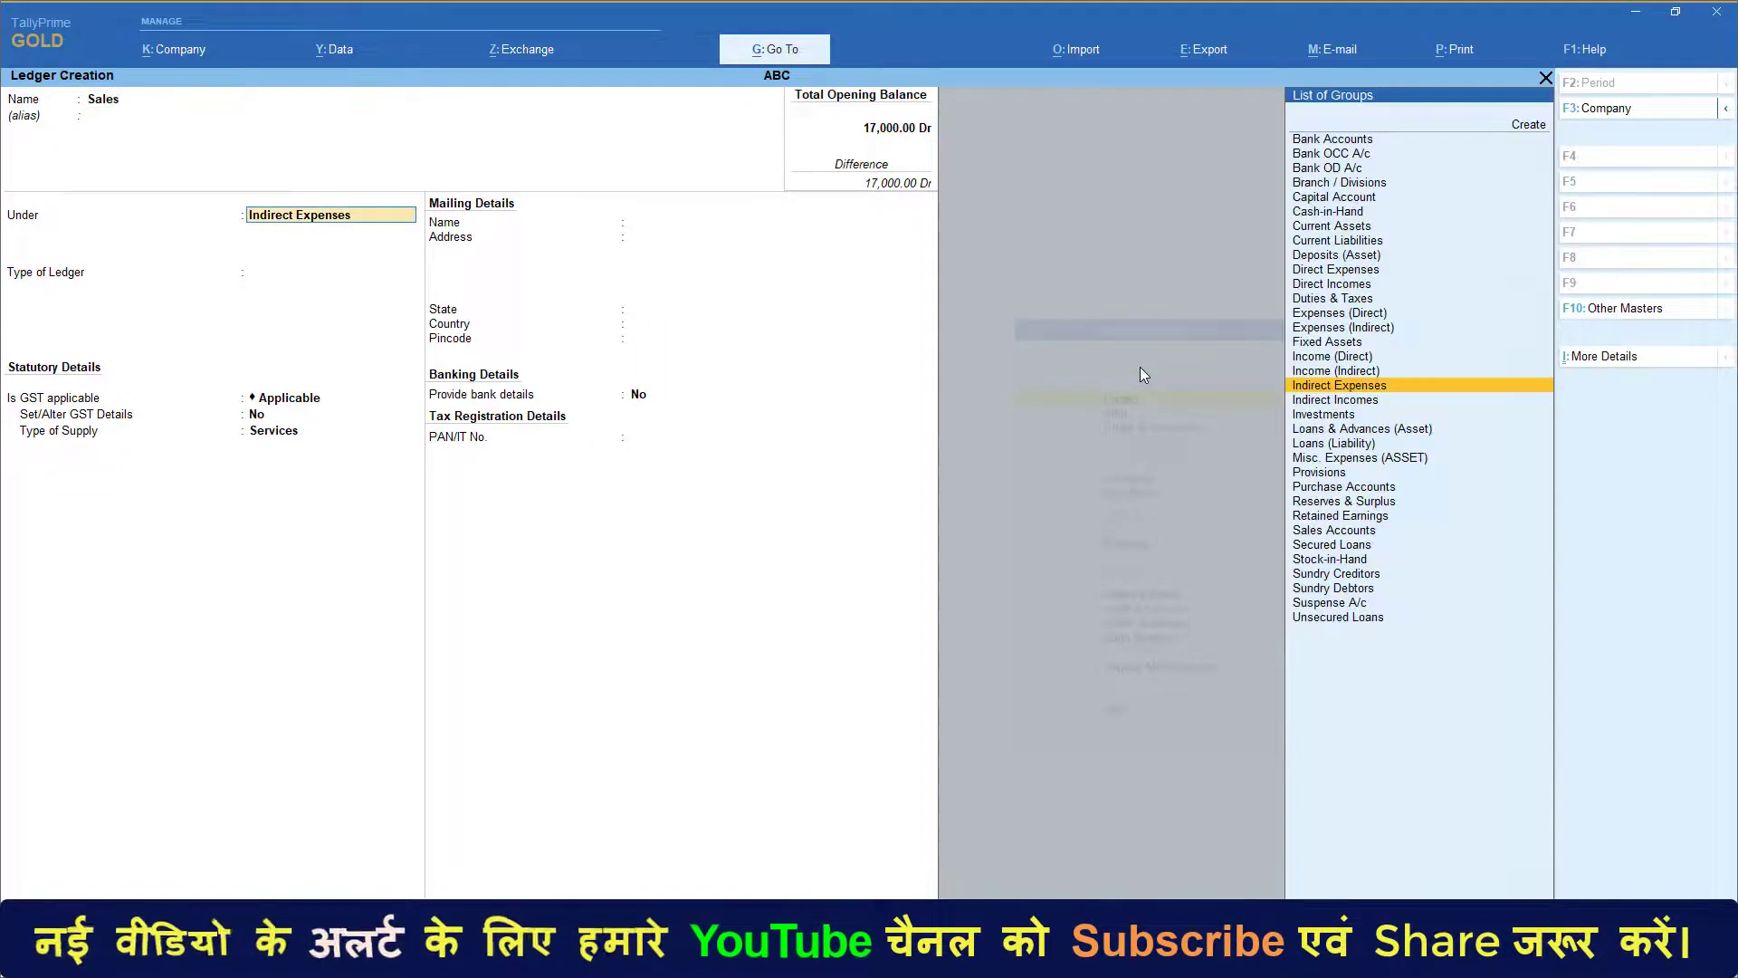
text(sal)
key(Return)
key(Return)
key(Return)
key(Return)
key(Return)
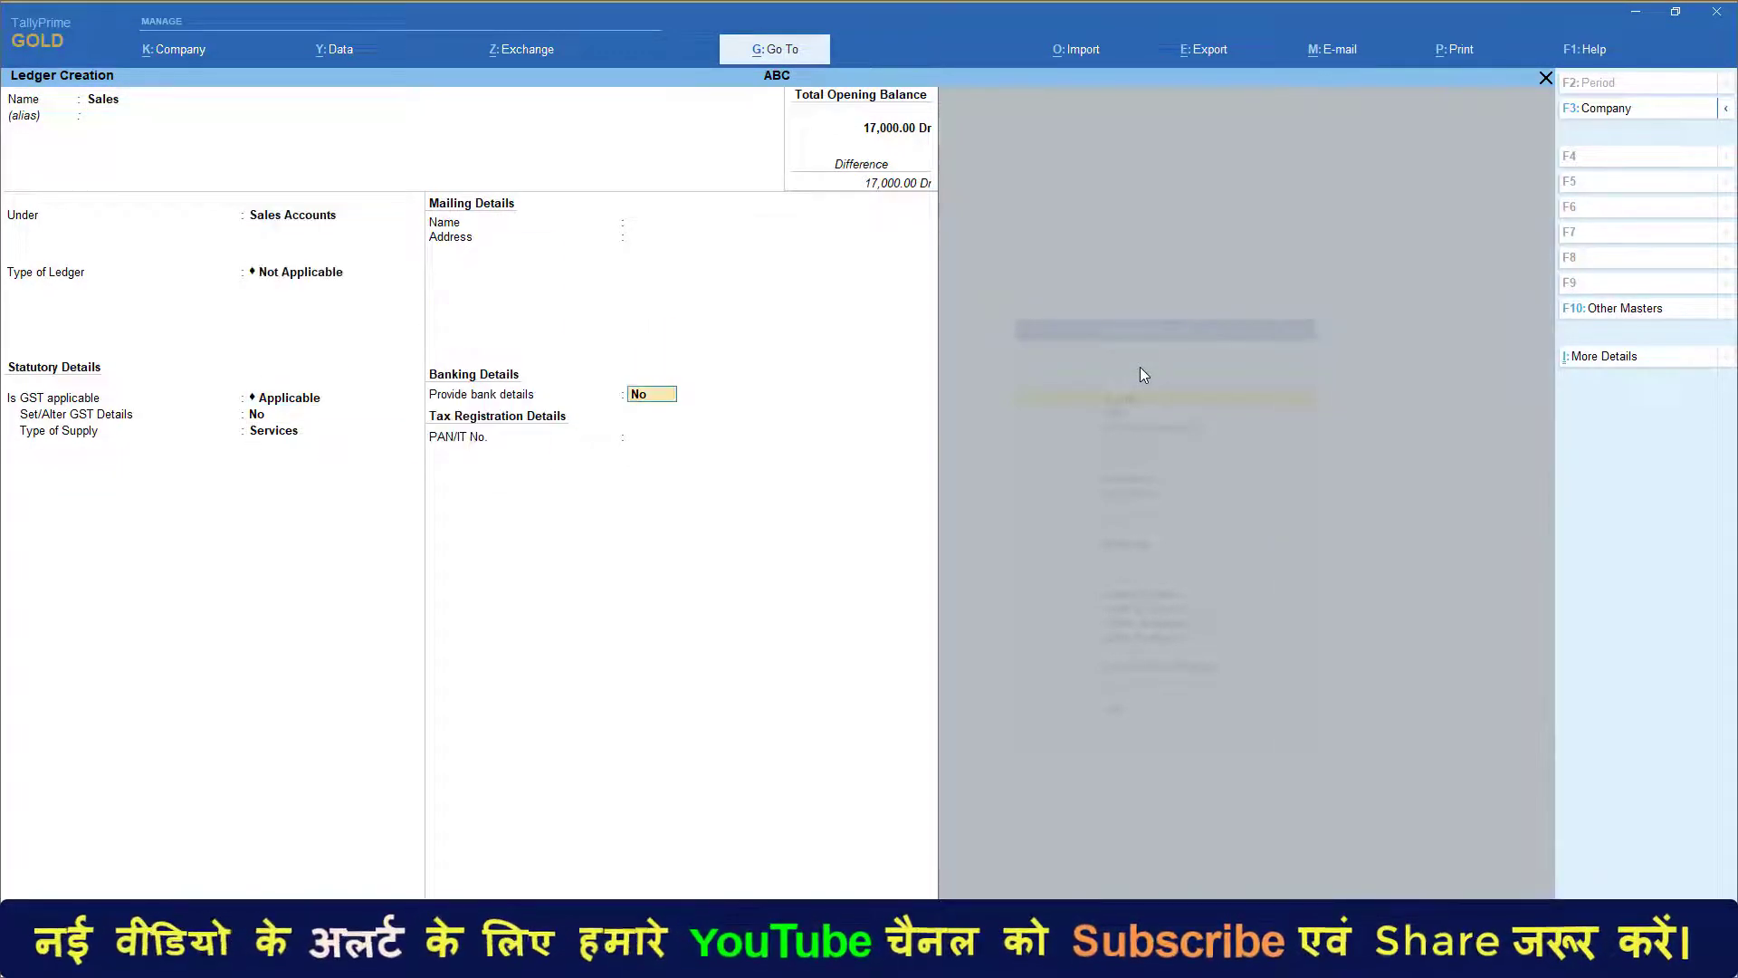
key(Return)
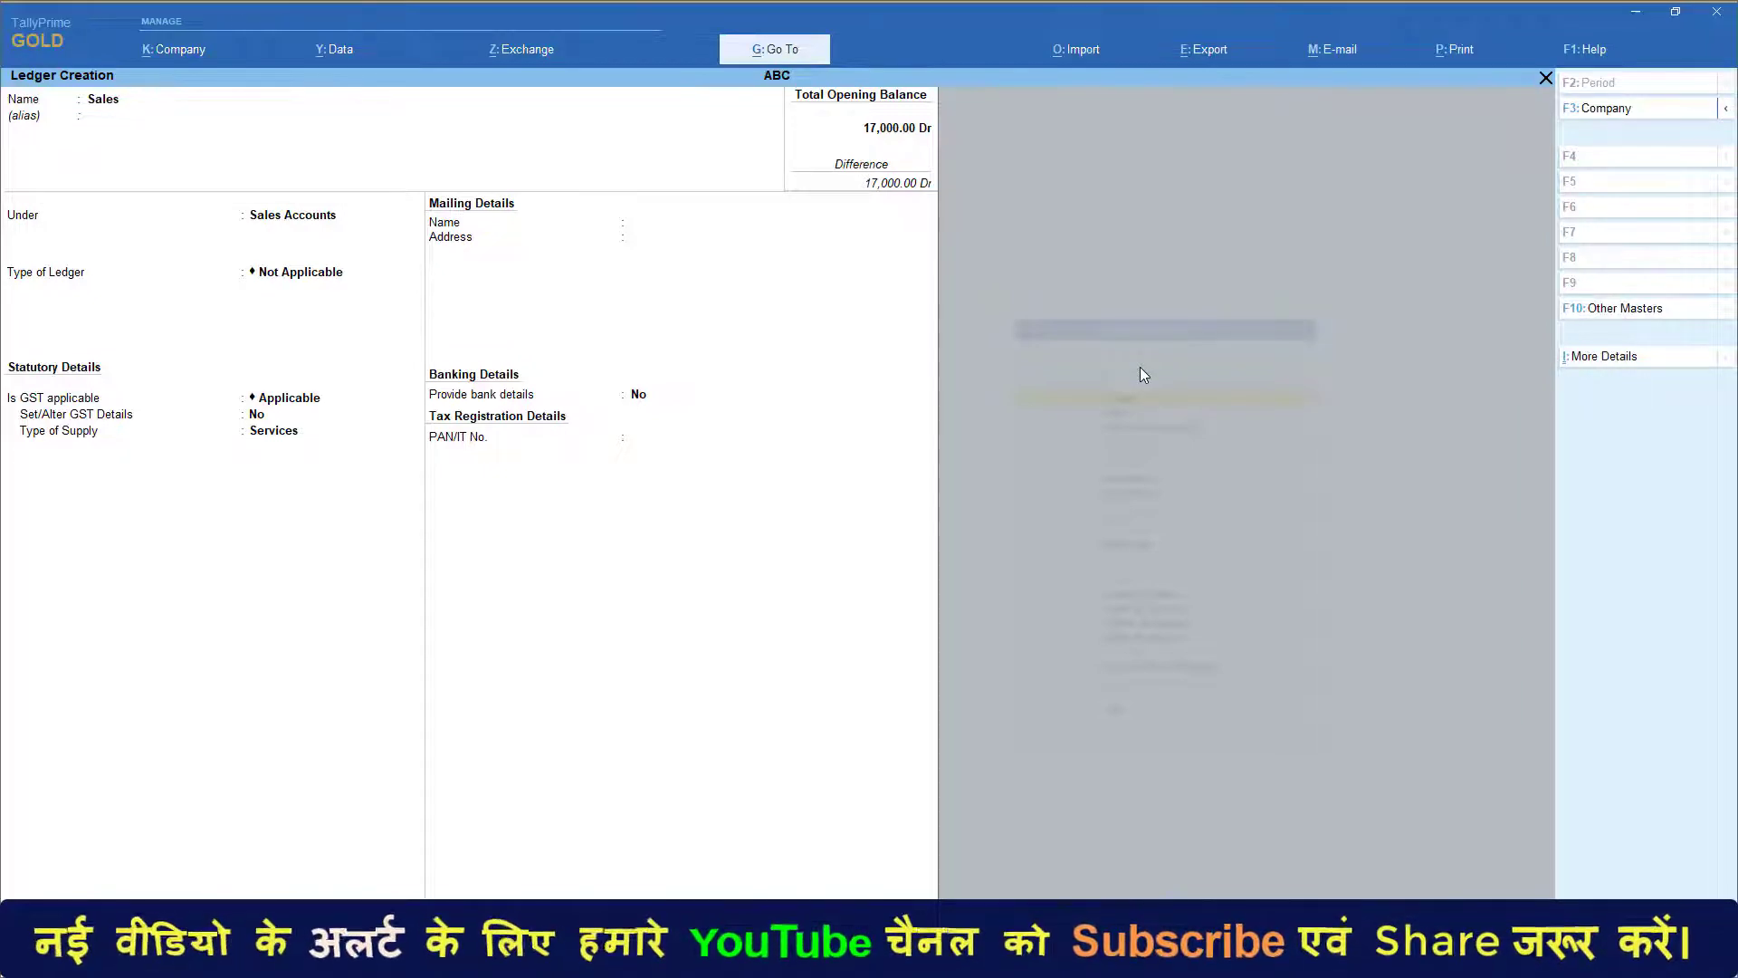
key(ctrl+a)
Create a Purchase ledger under Purchase Accounts with a 23,000 opening balance
text(Purchase)
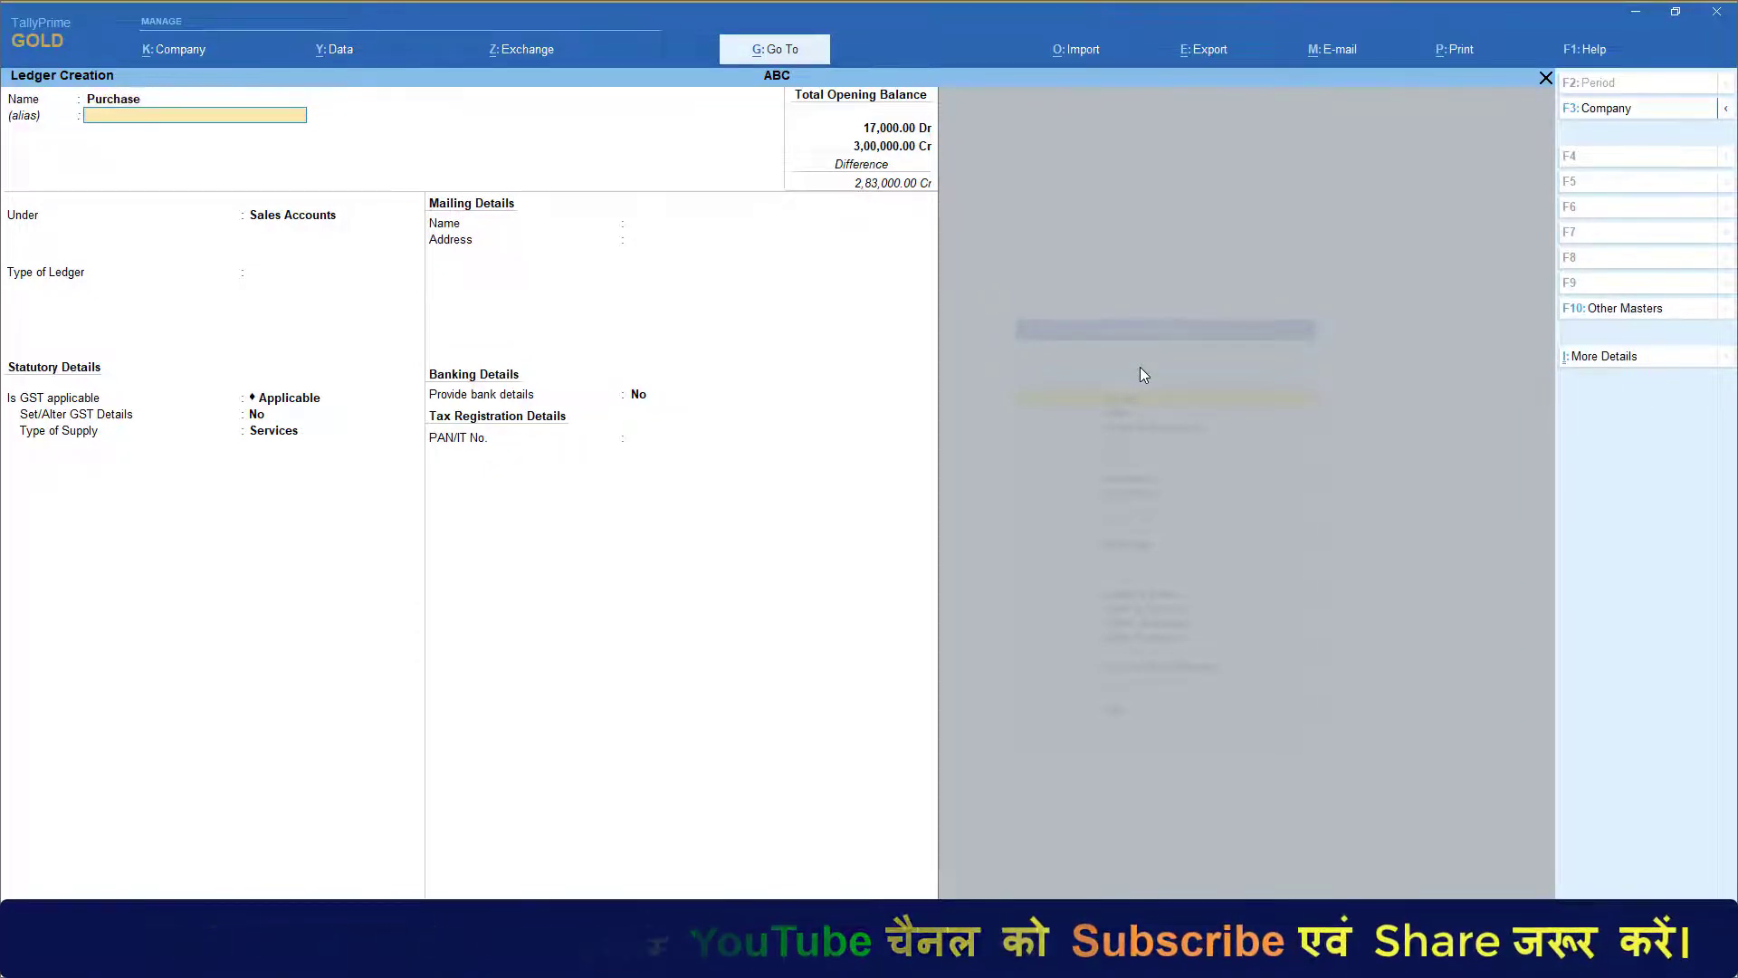
key(Return)
text(pur)
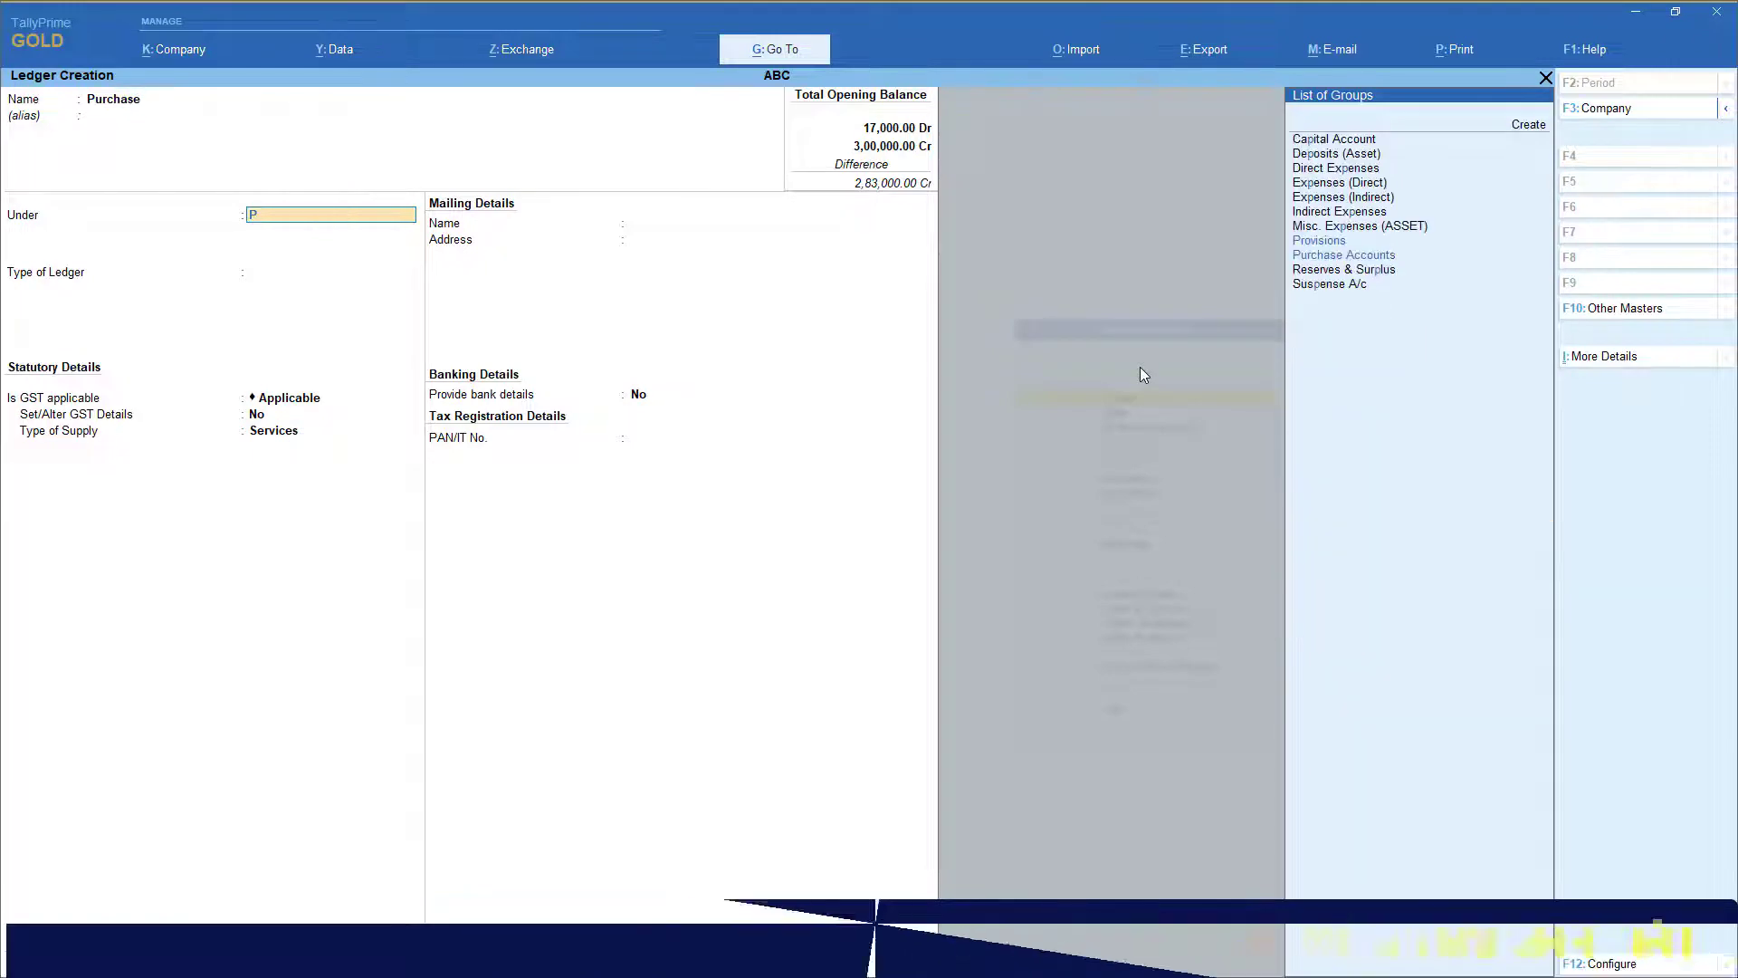
key(Return)
key(Return)
key(Return)
key(Return)
key(Return)
key(Return)
key(Return)
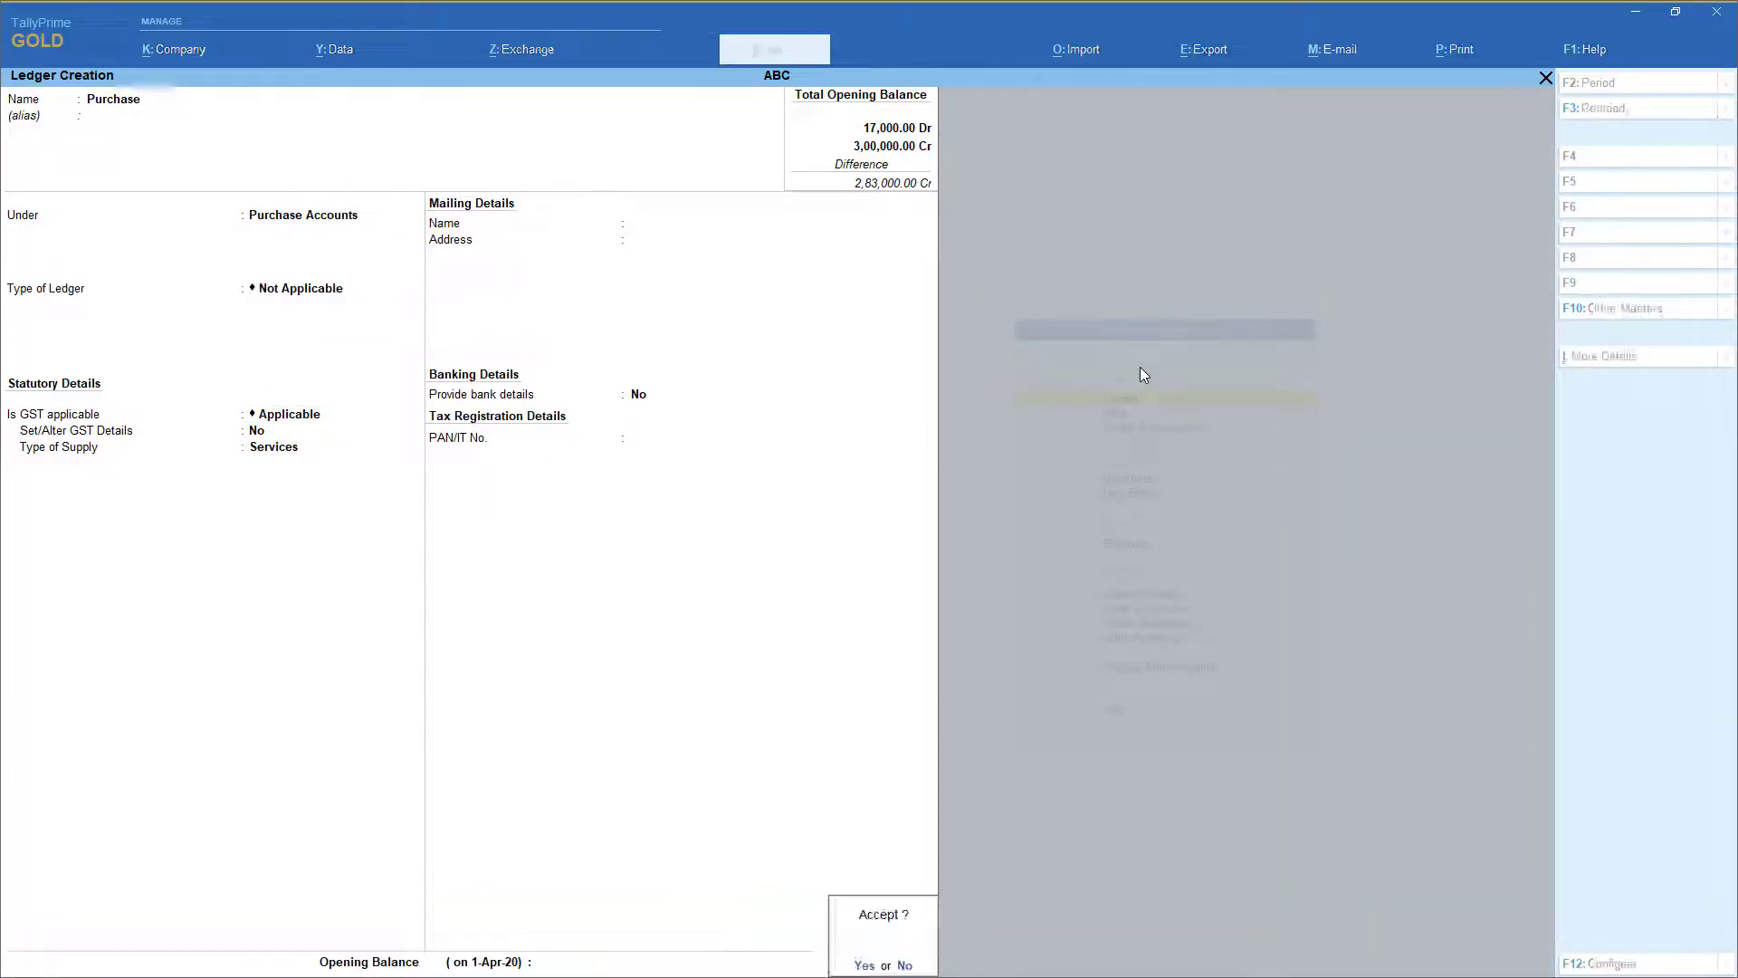
key(Escape)
text(230)
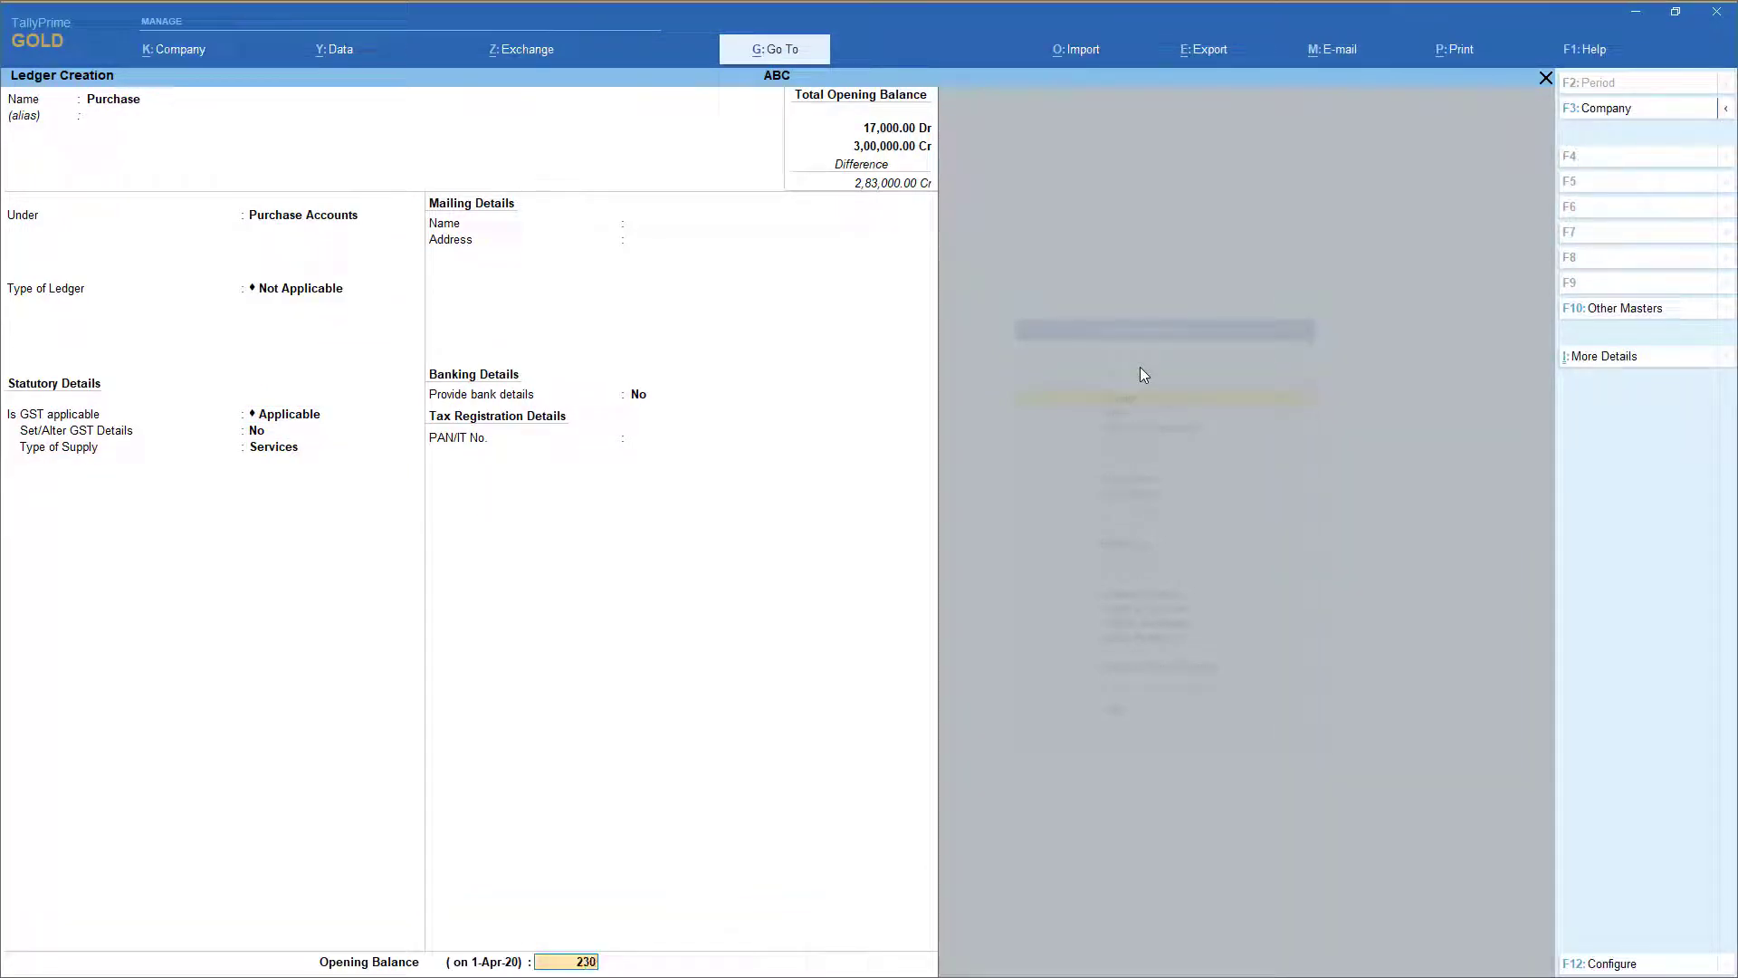
text(00)
key(Return)
key(Return)
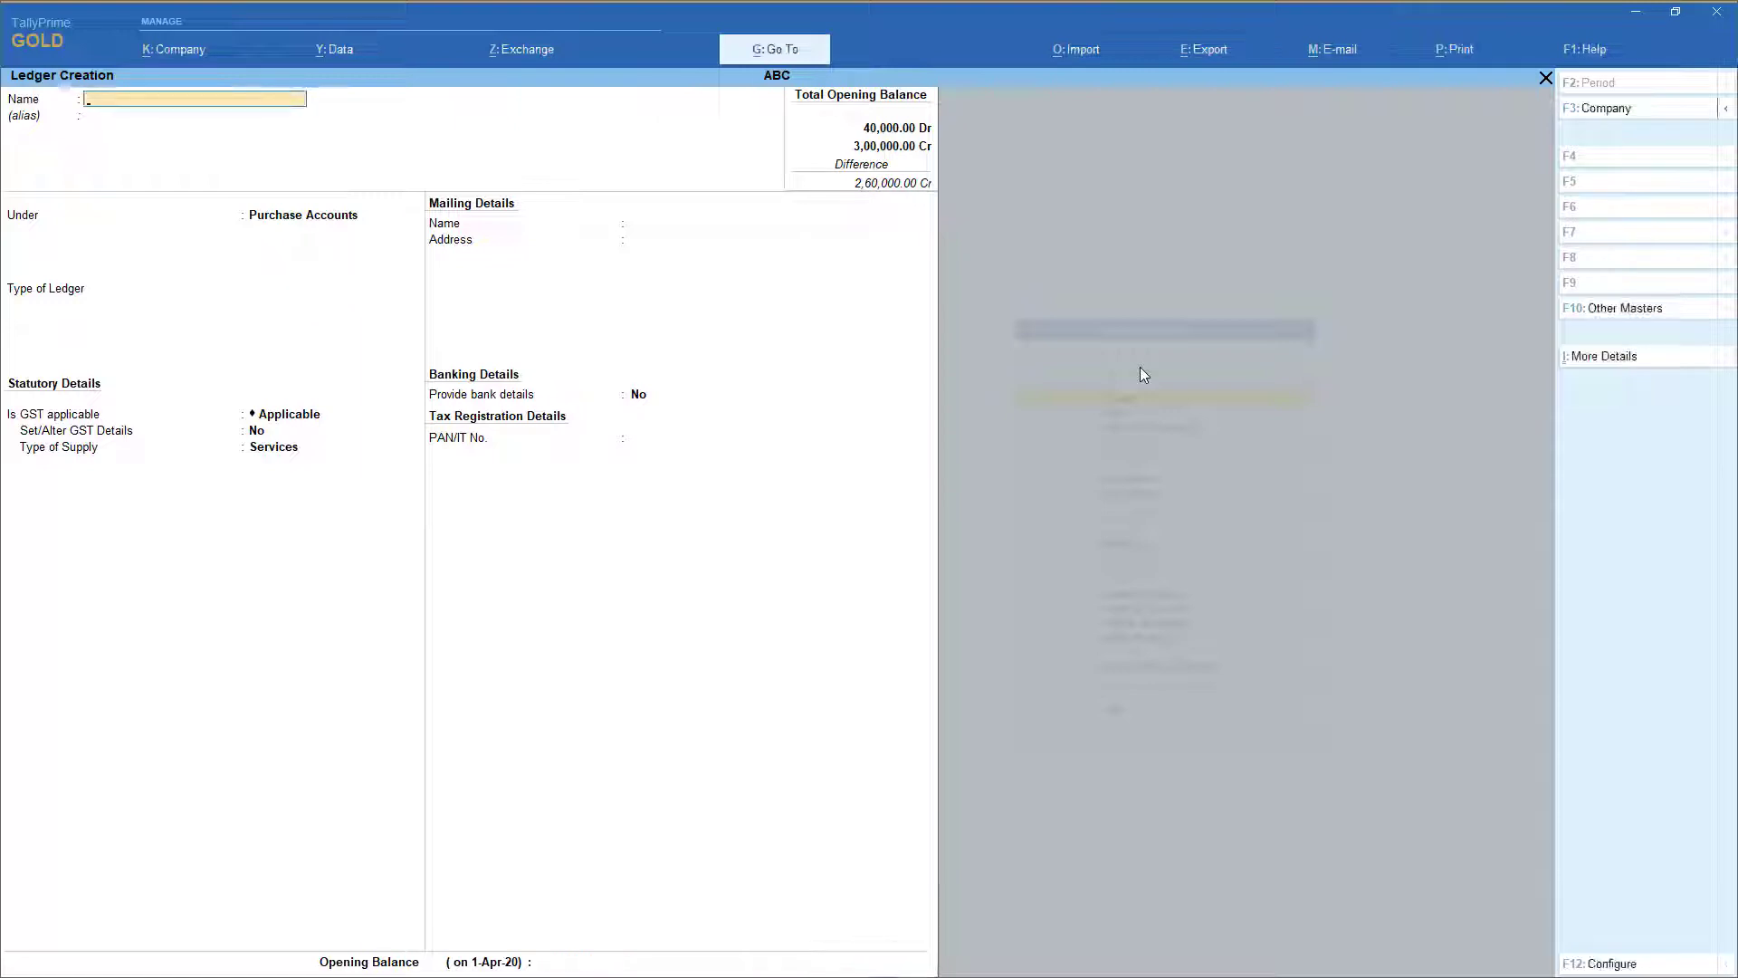
key(Escape)
key(Return)
key(Escape)
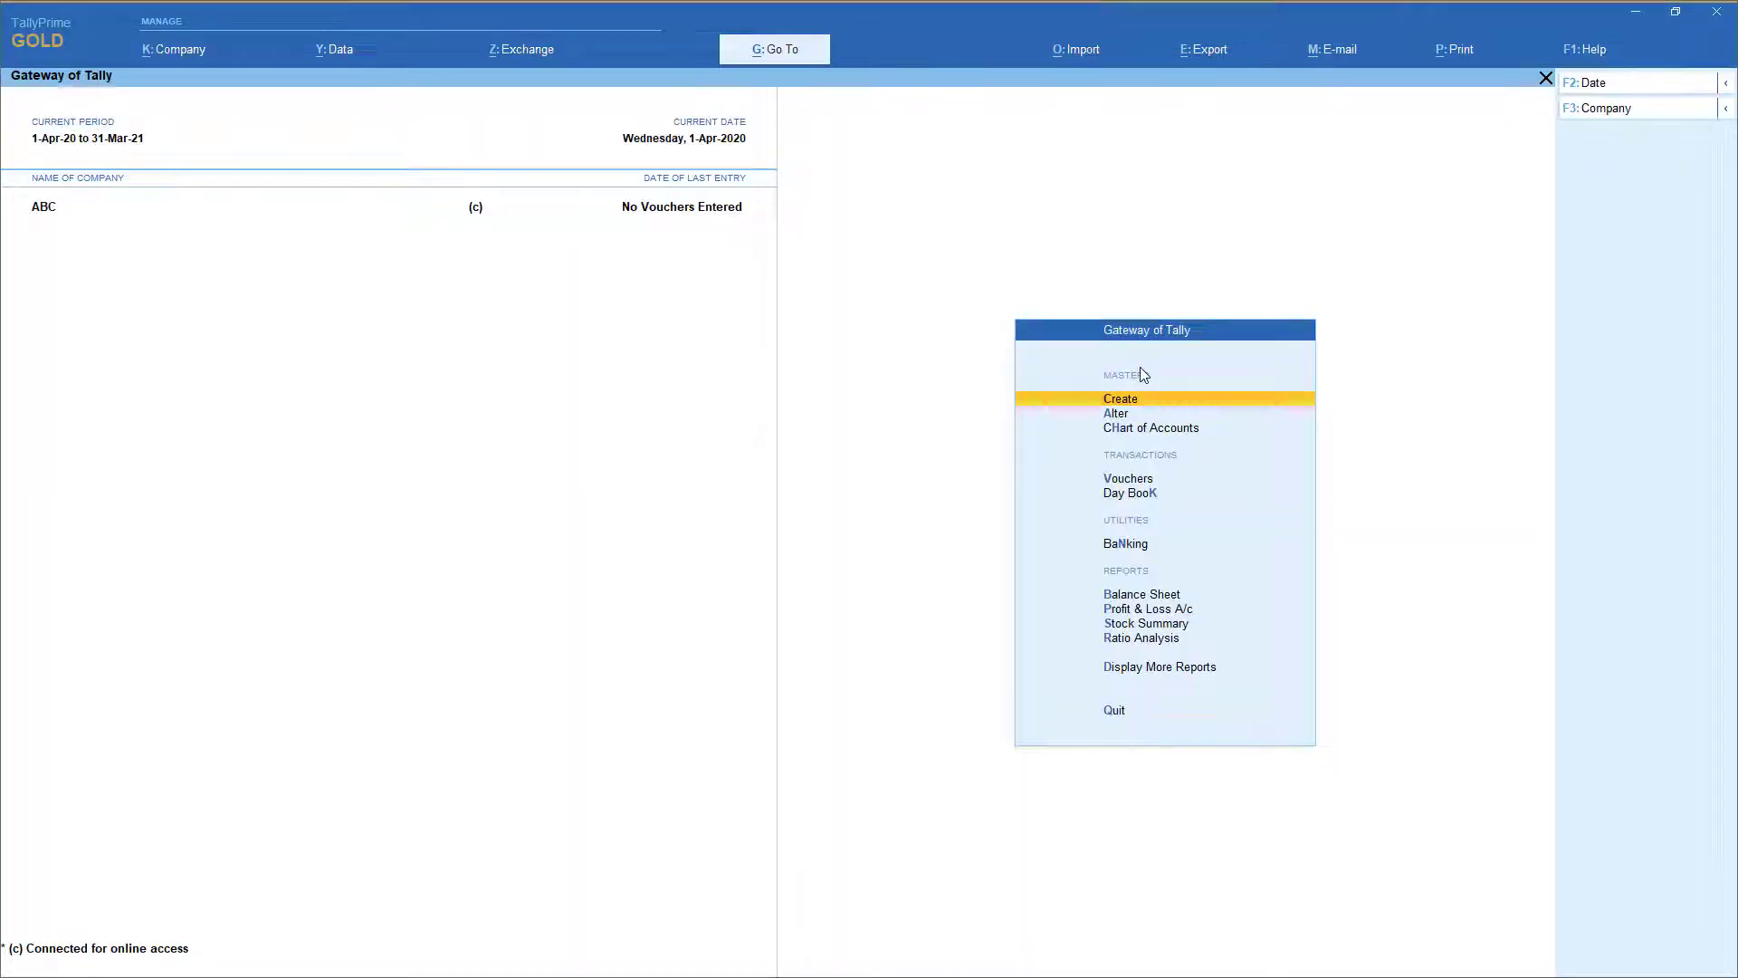
Show the Profit & Loss A/c in detailed view, reviewing Purchase, Rent, Salary and 2,60,000 net profit
key(Up)
key(Up)
key(Up)
key(Up)
key(Up)
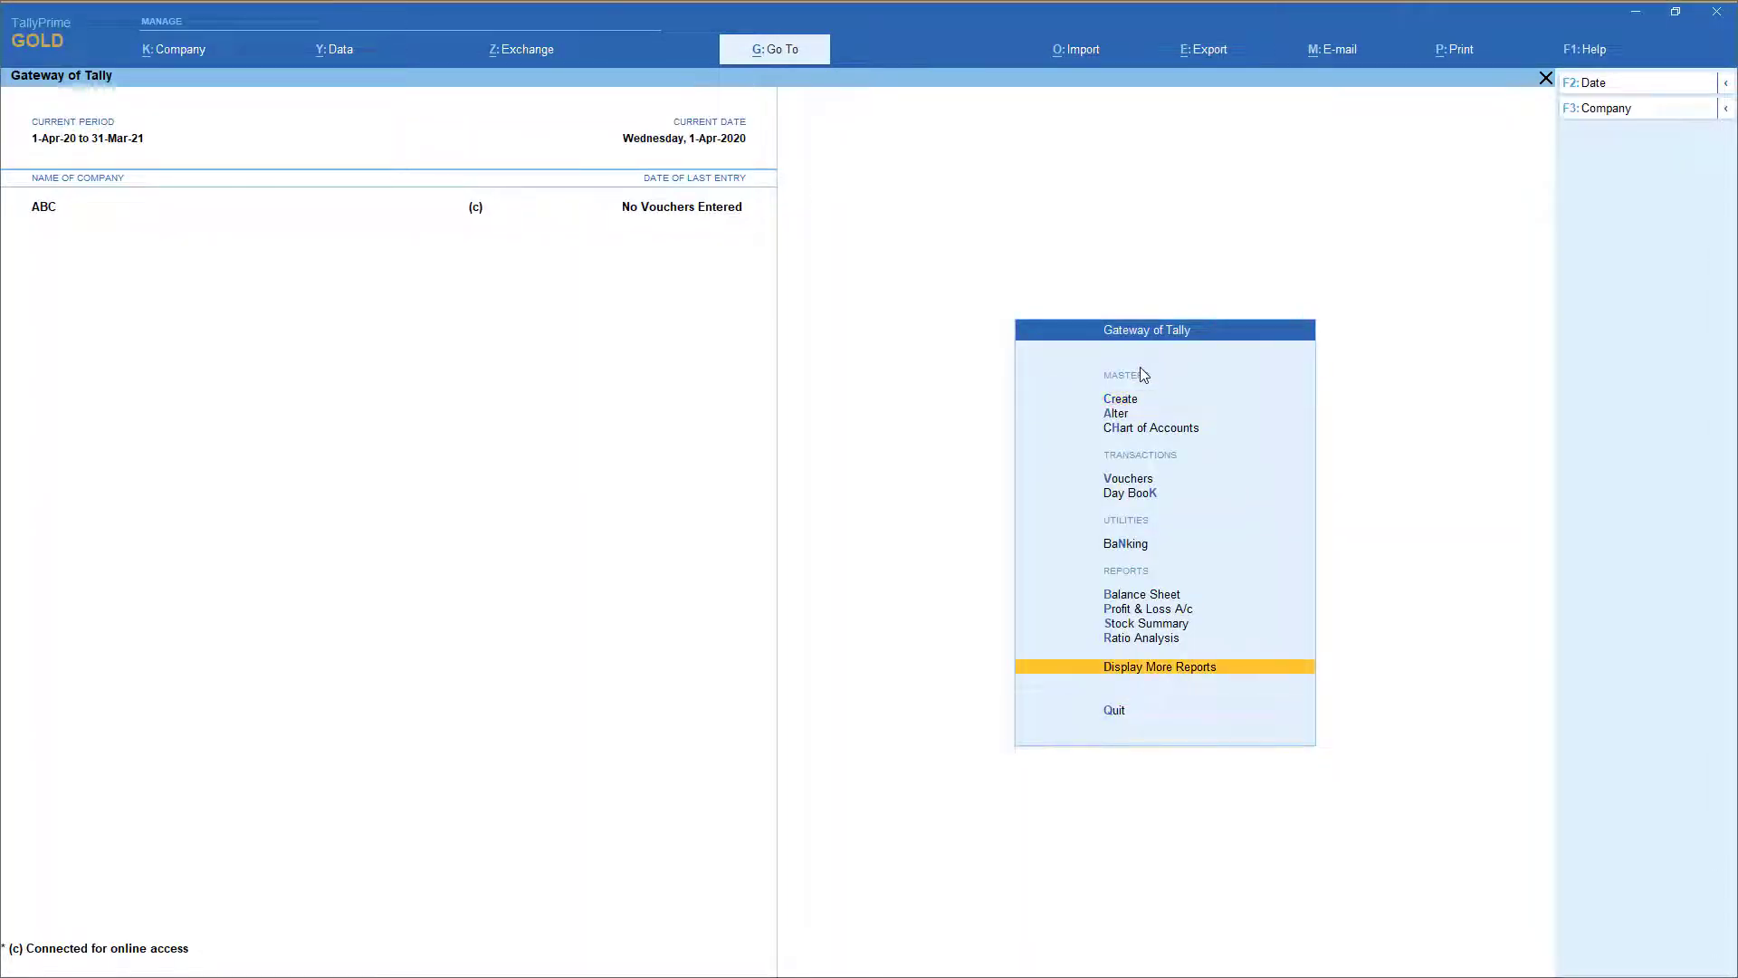
key(Return)
key(alt+F5)
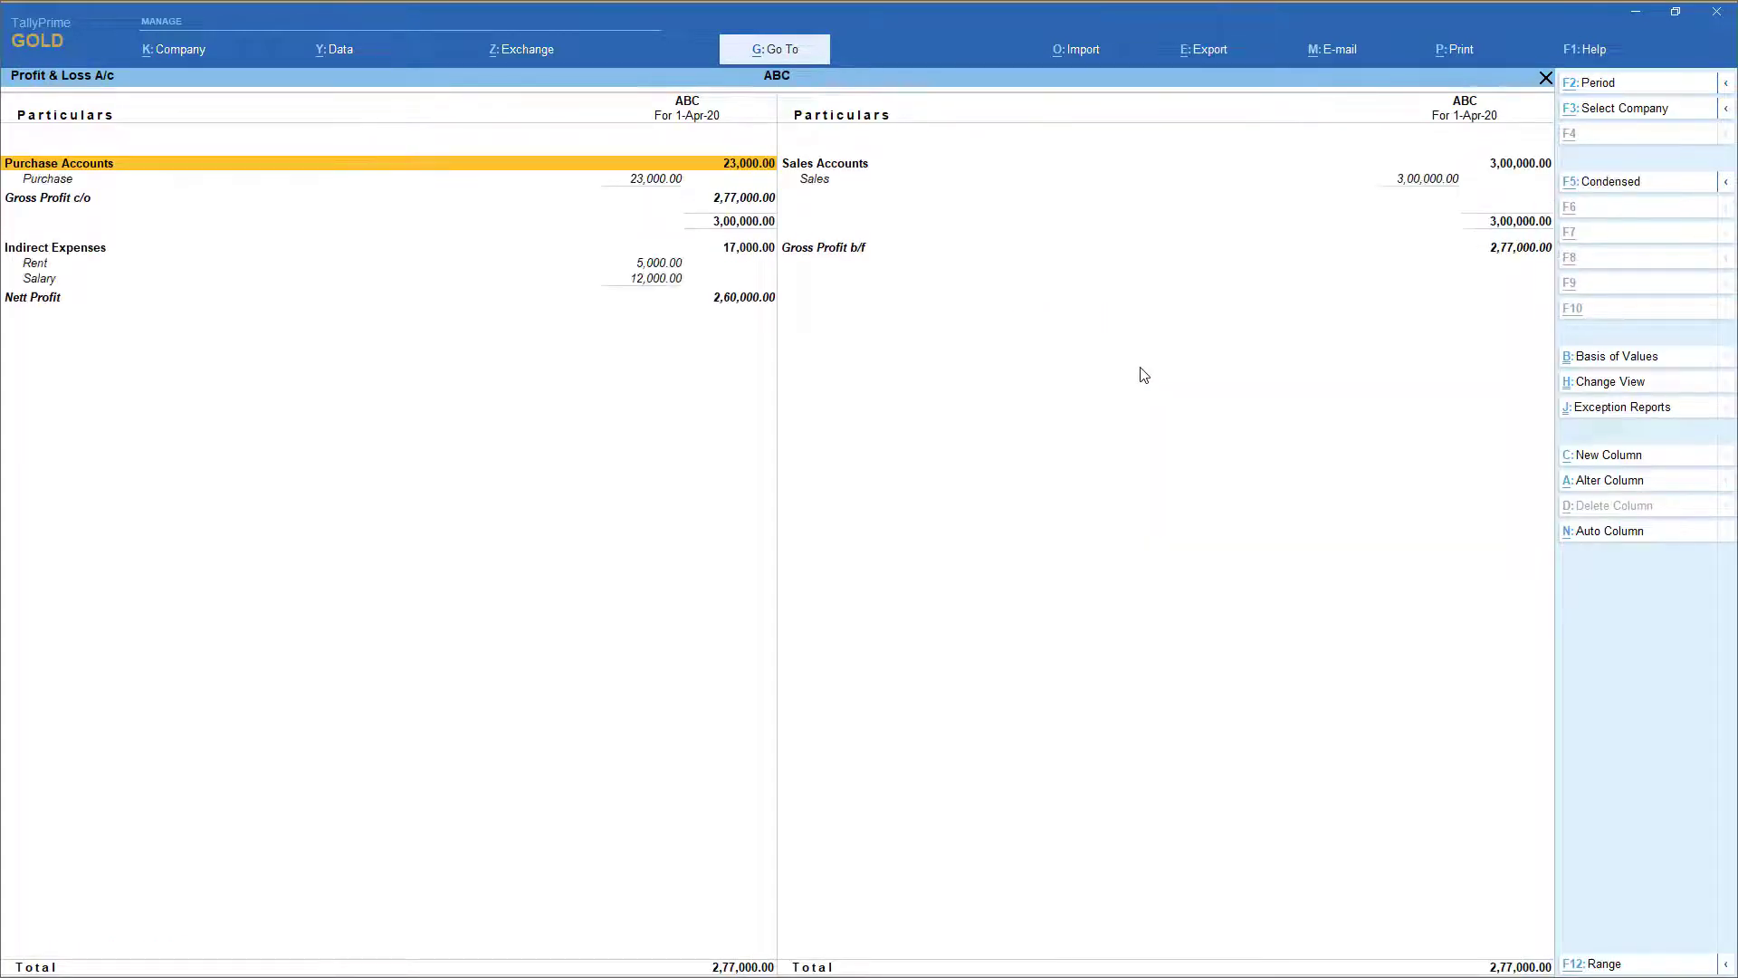
key(Down)
key(Down)
key(Down)
key(Down)
key(Down)
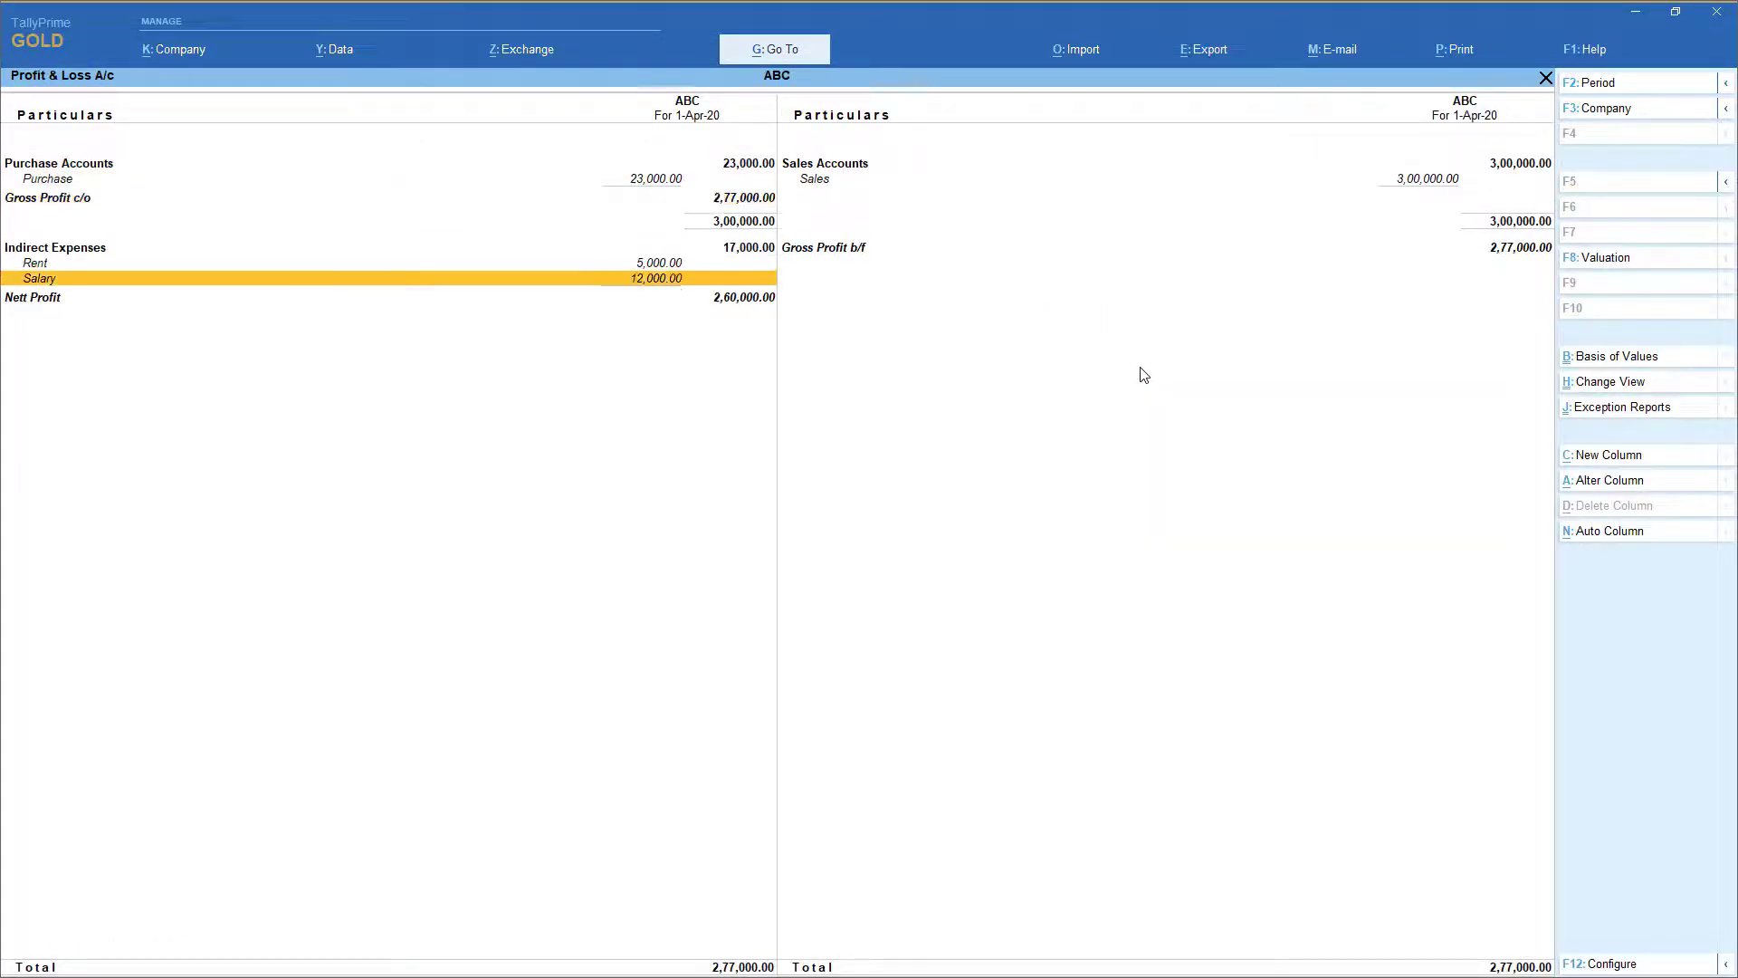
key(Right)
key(Up)
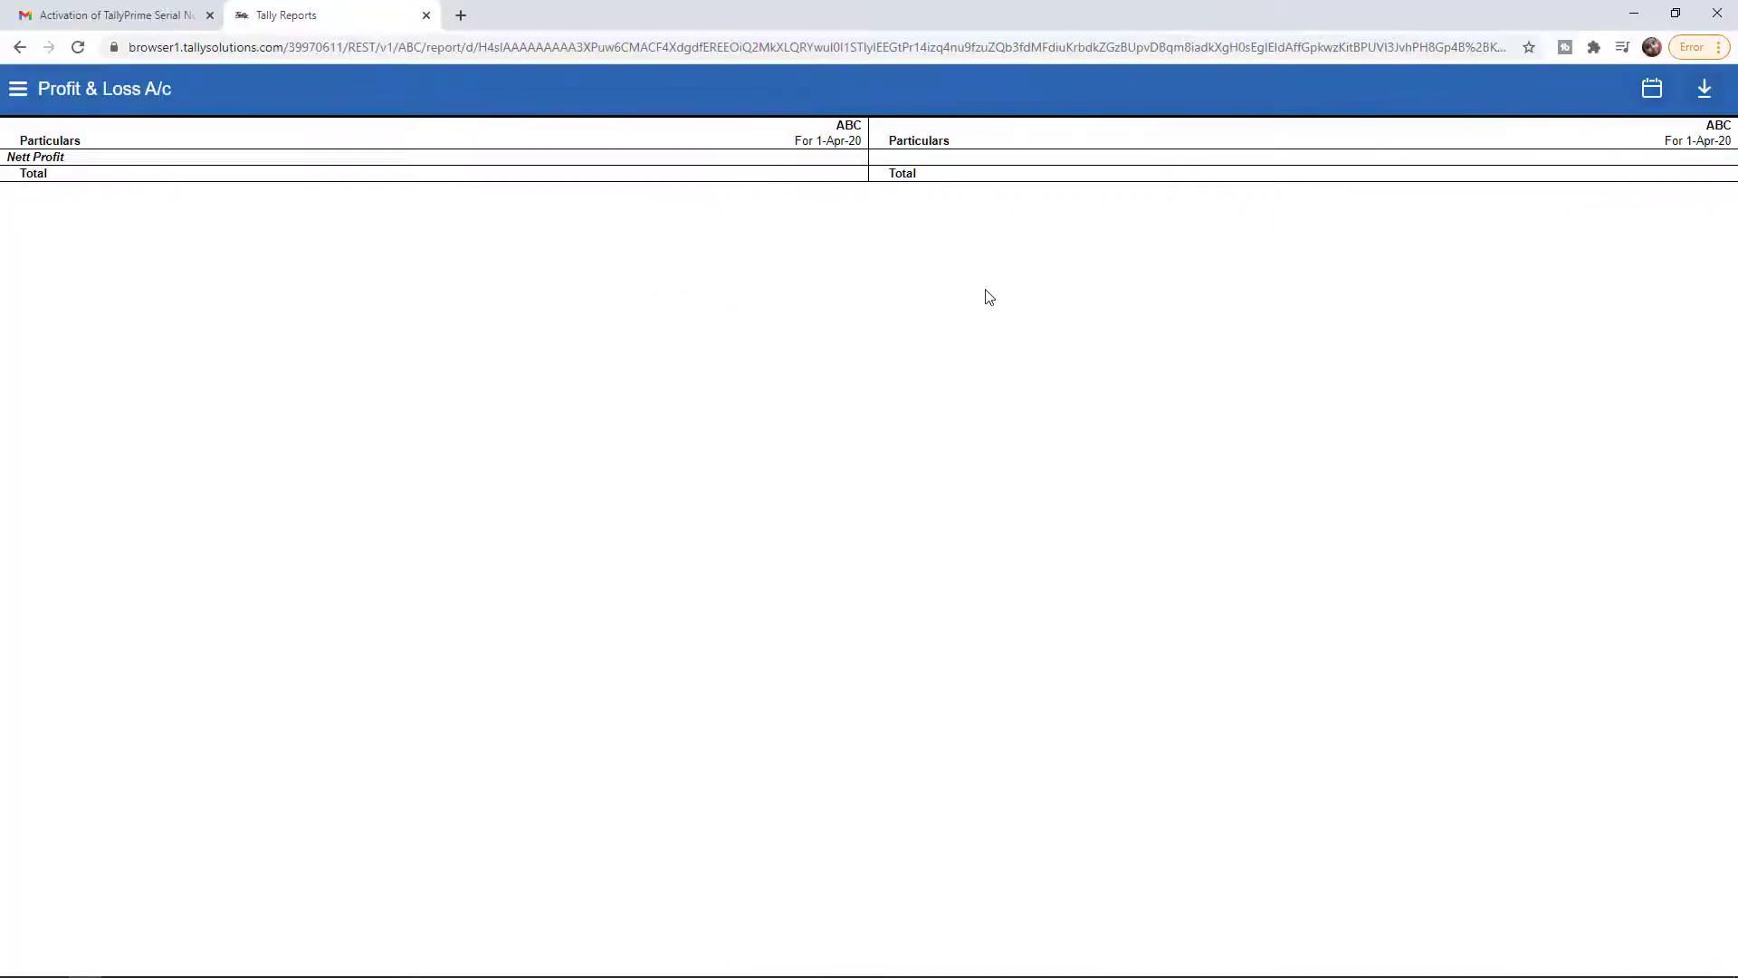
Reload the online Profit & Loss report and check the Indirect Expenses and Purchase Accounts rows
key(F5)
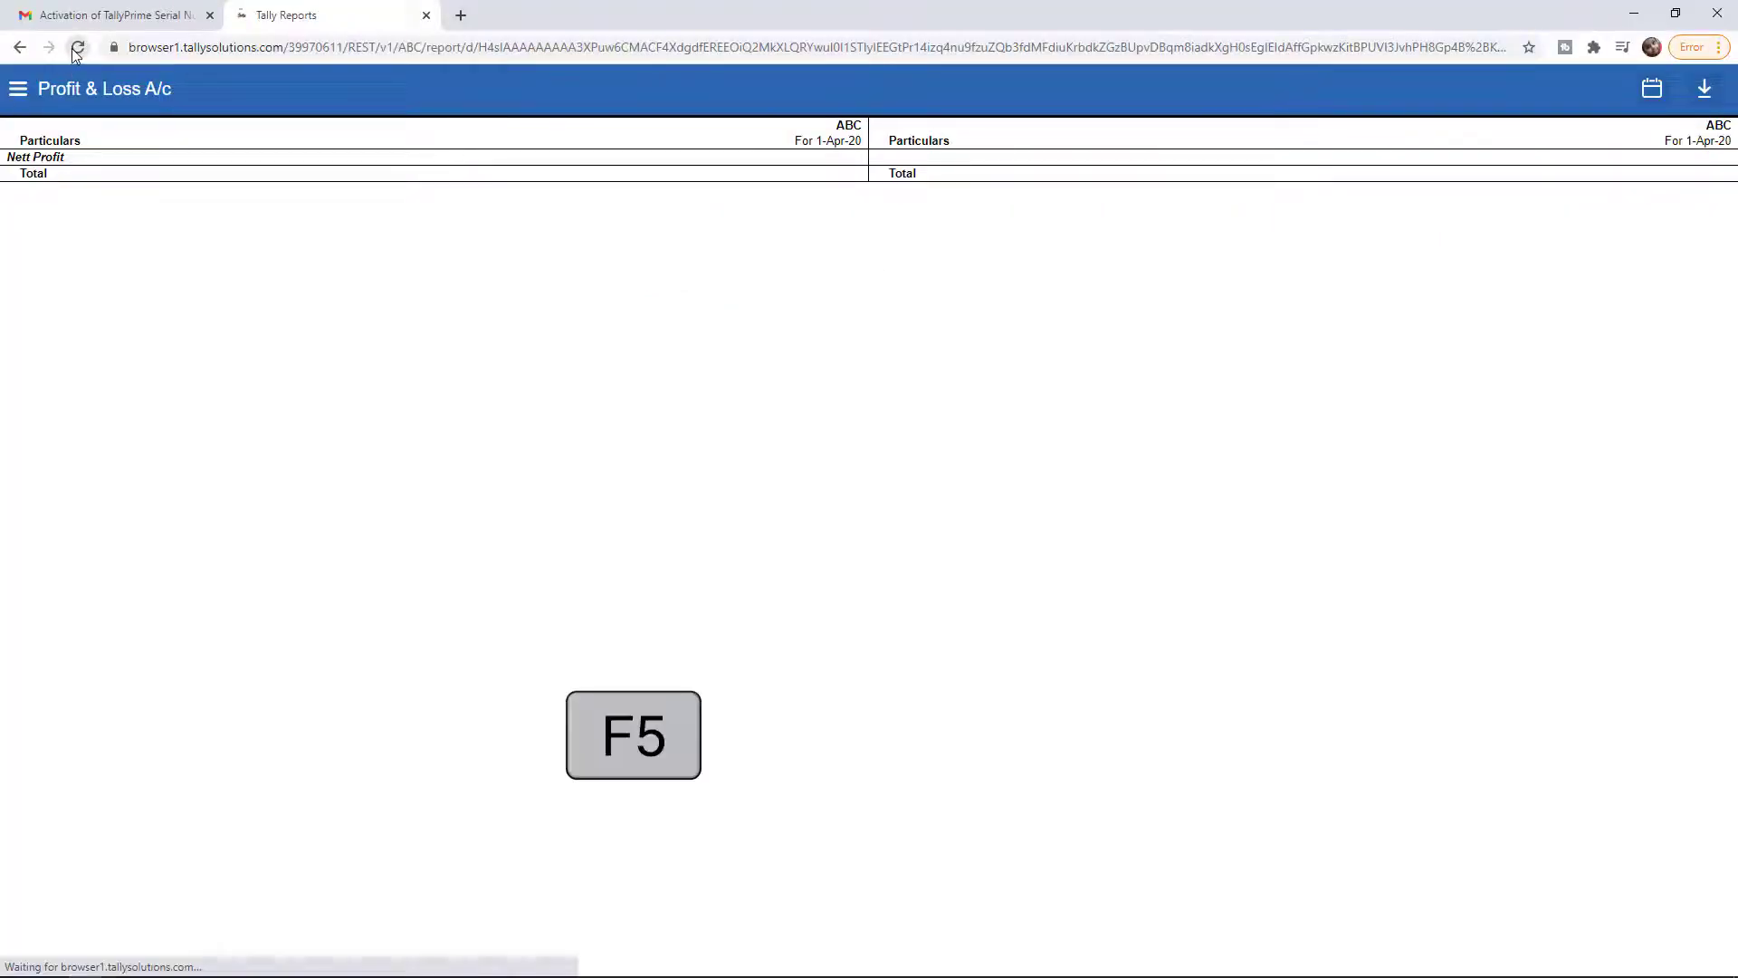
click(844, 222)
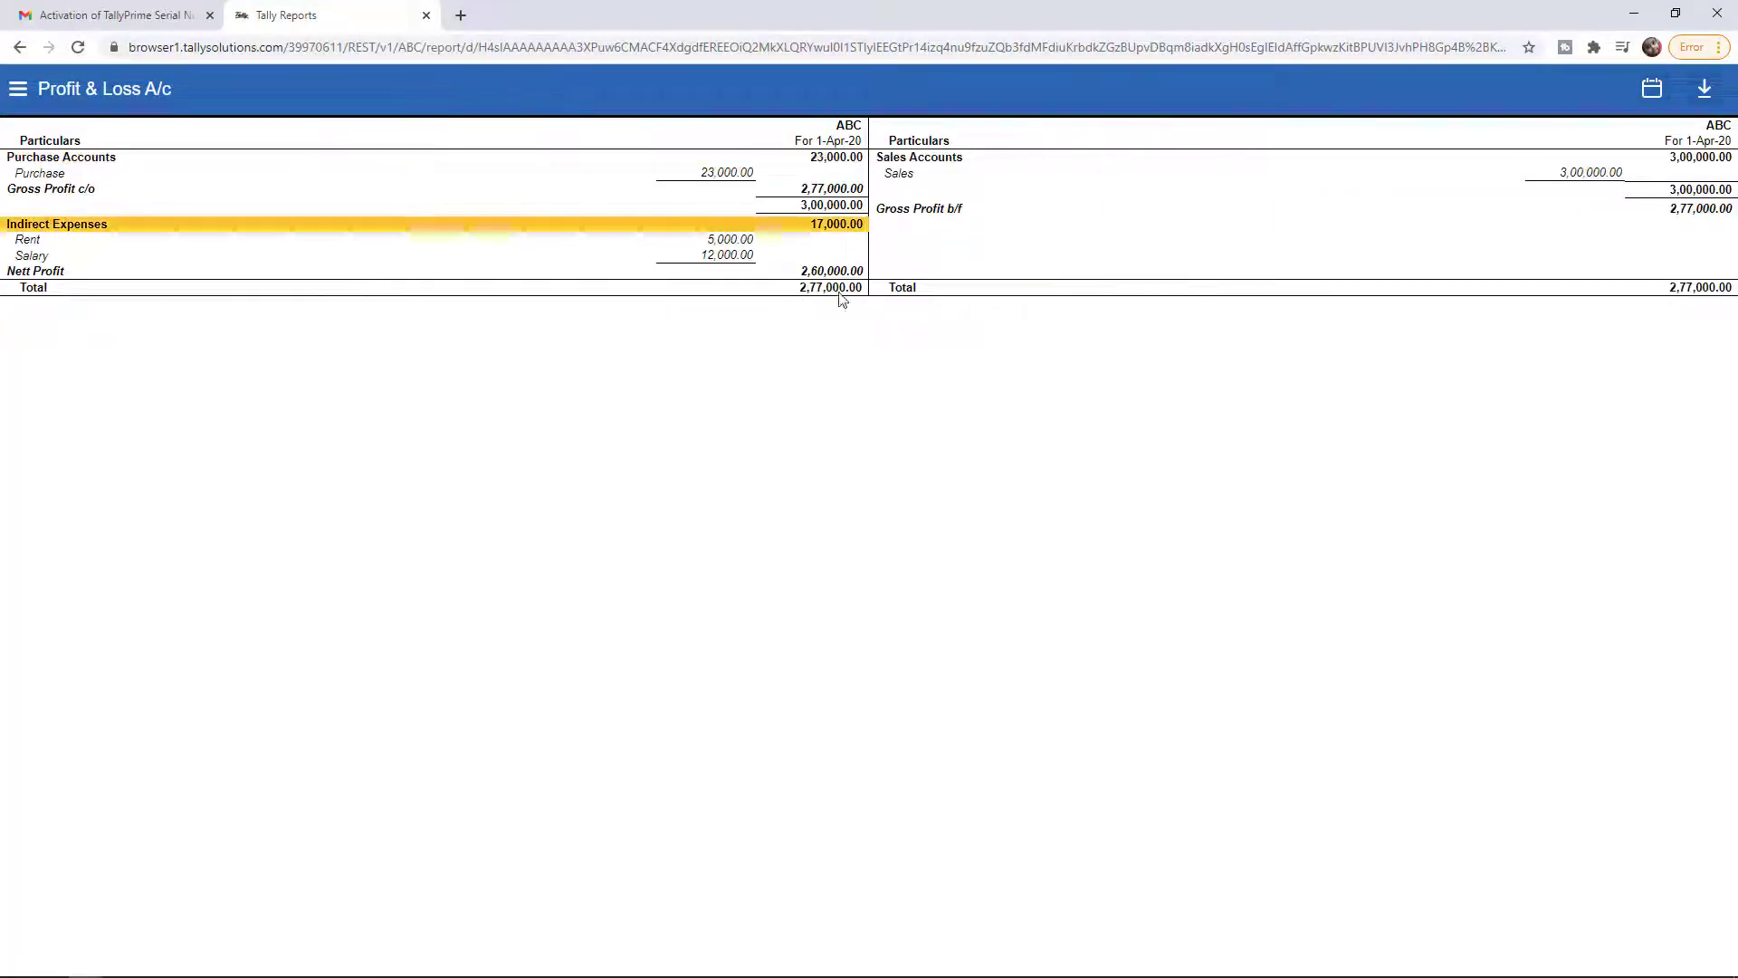
click(513, 171)
key(Up)
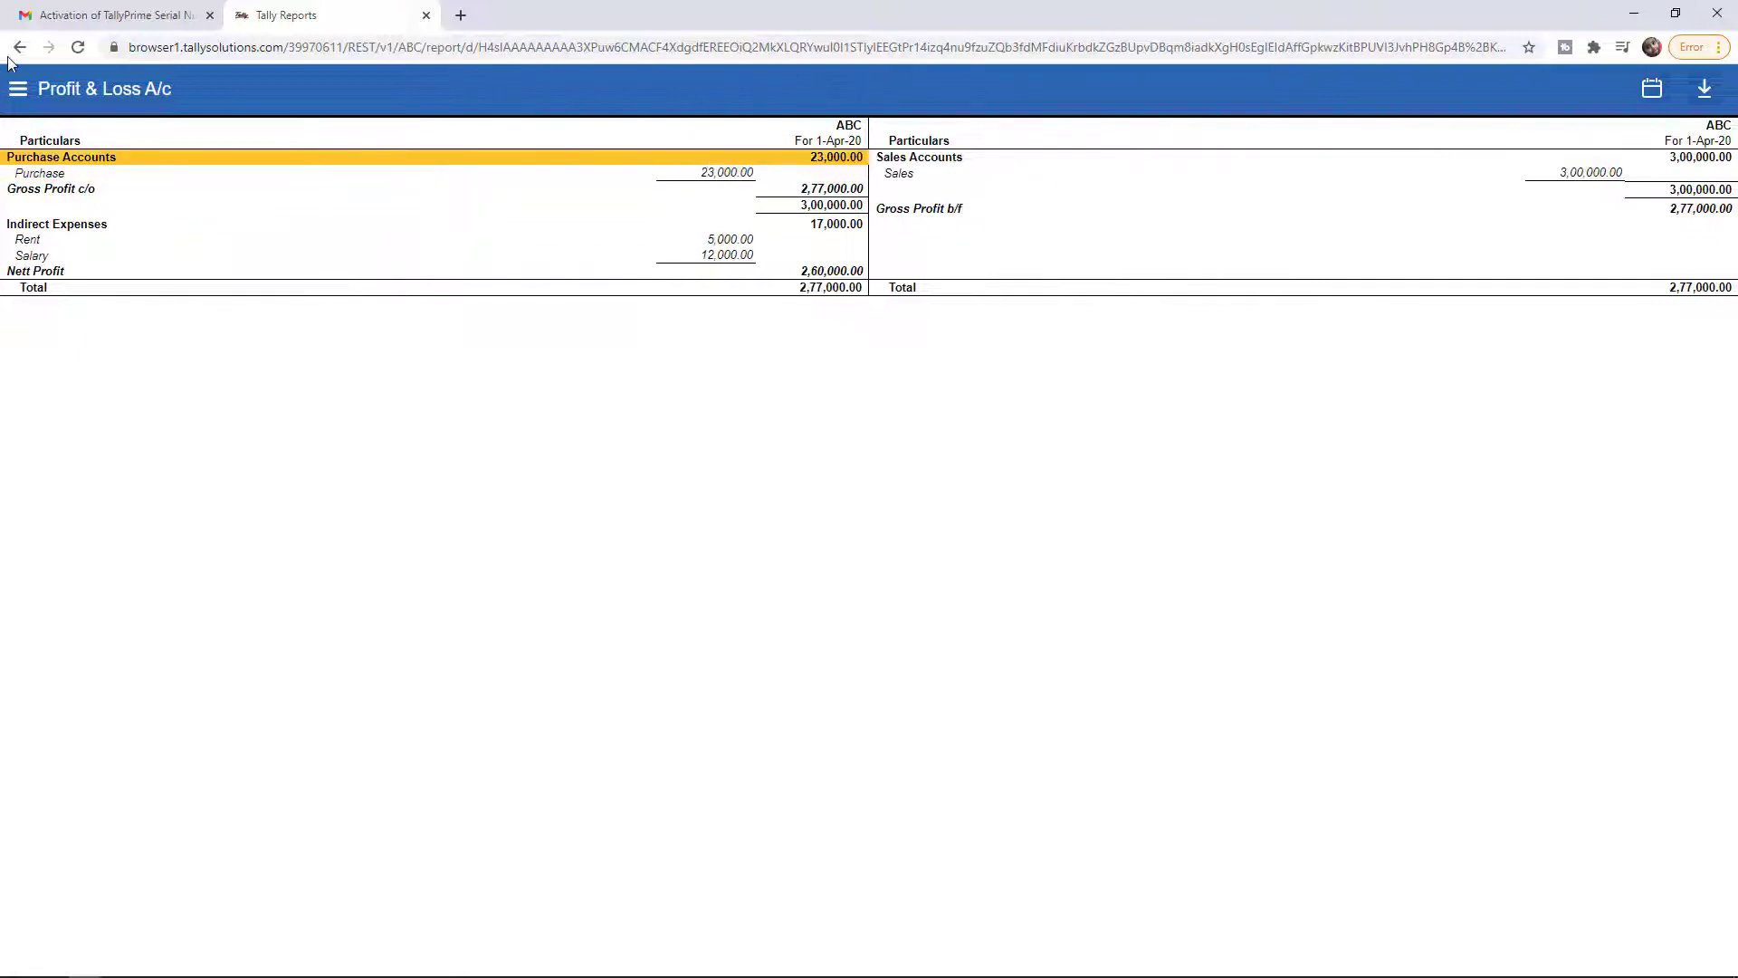
Review the Balance Sheet from the list of reports
click(12, 53)
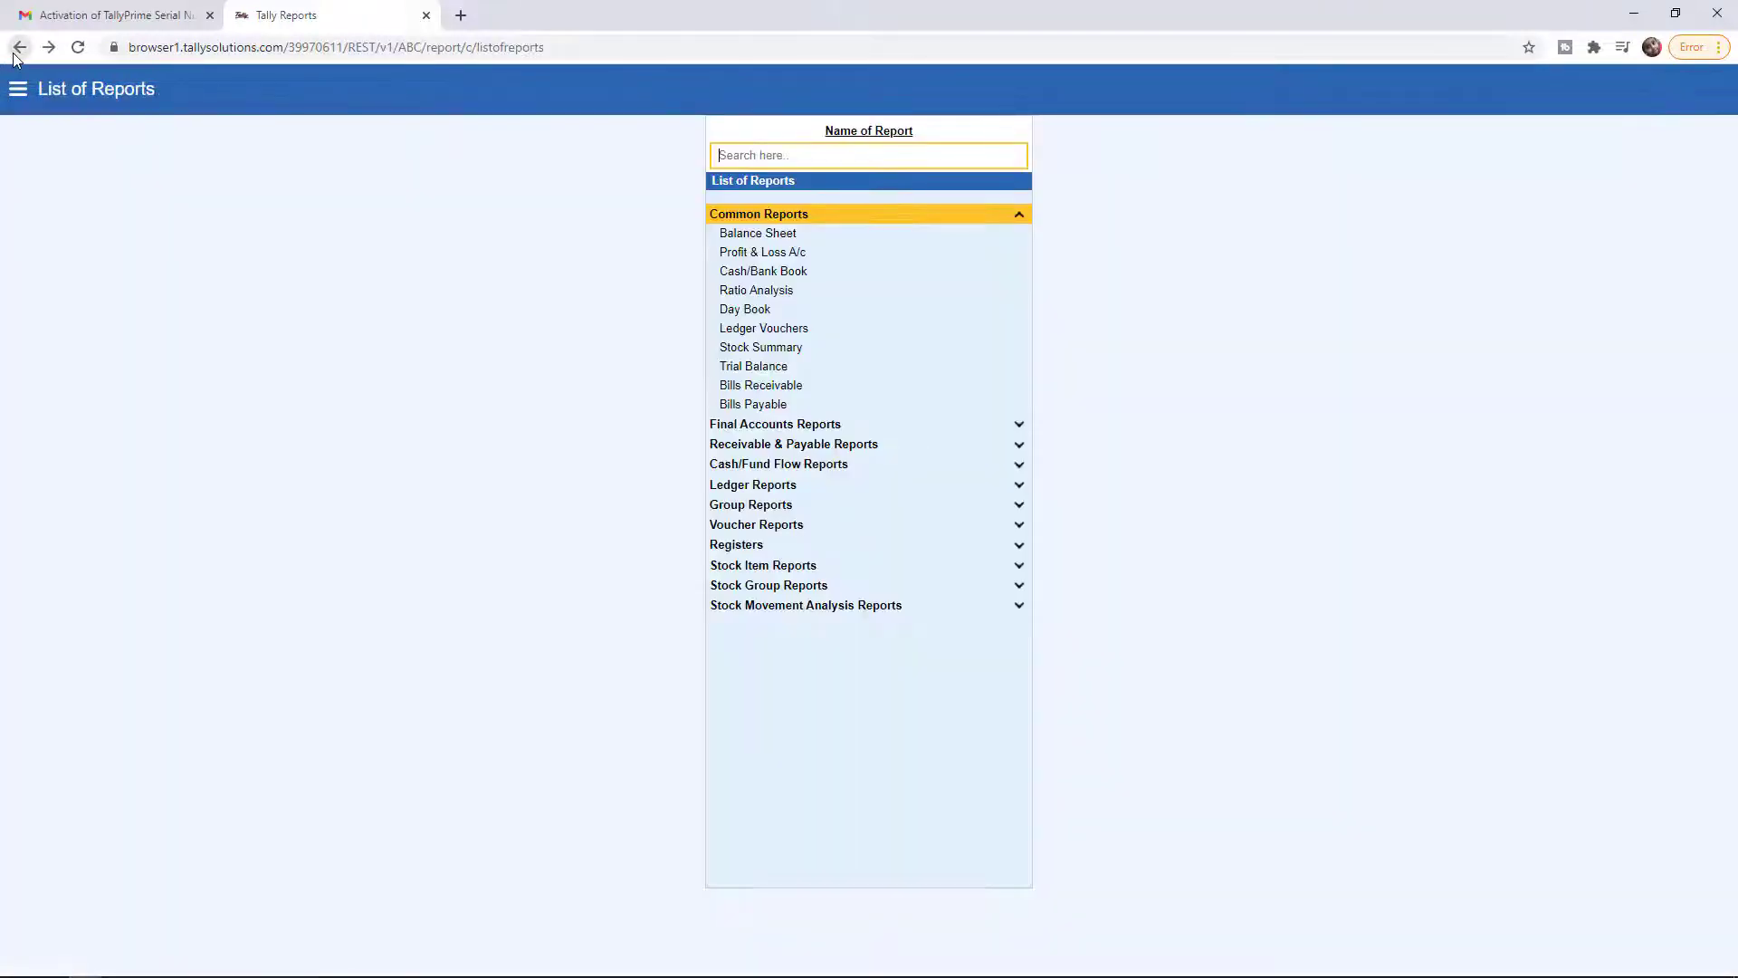
click(777, 233)
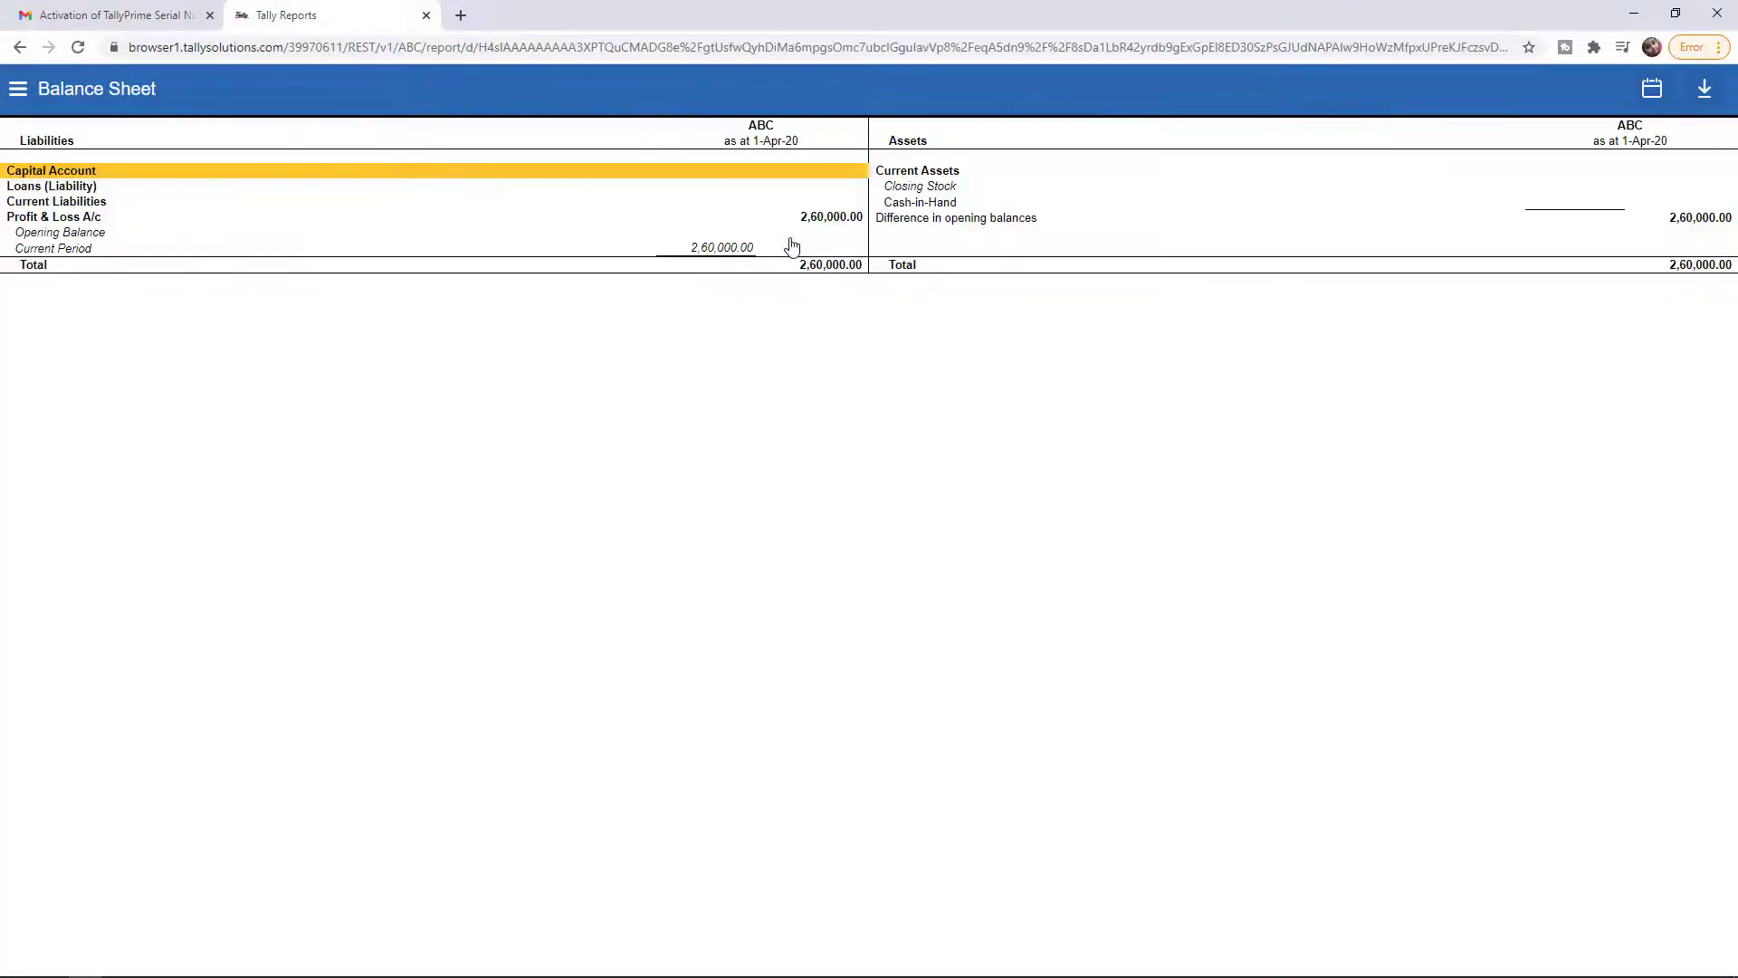
click(19, 47)
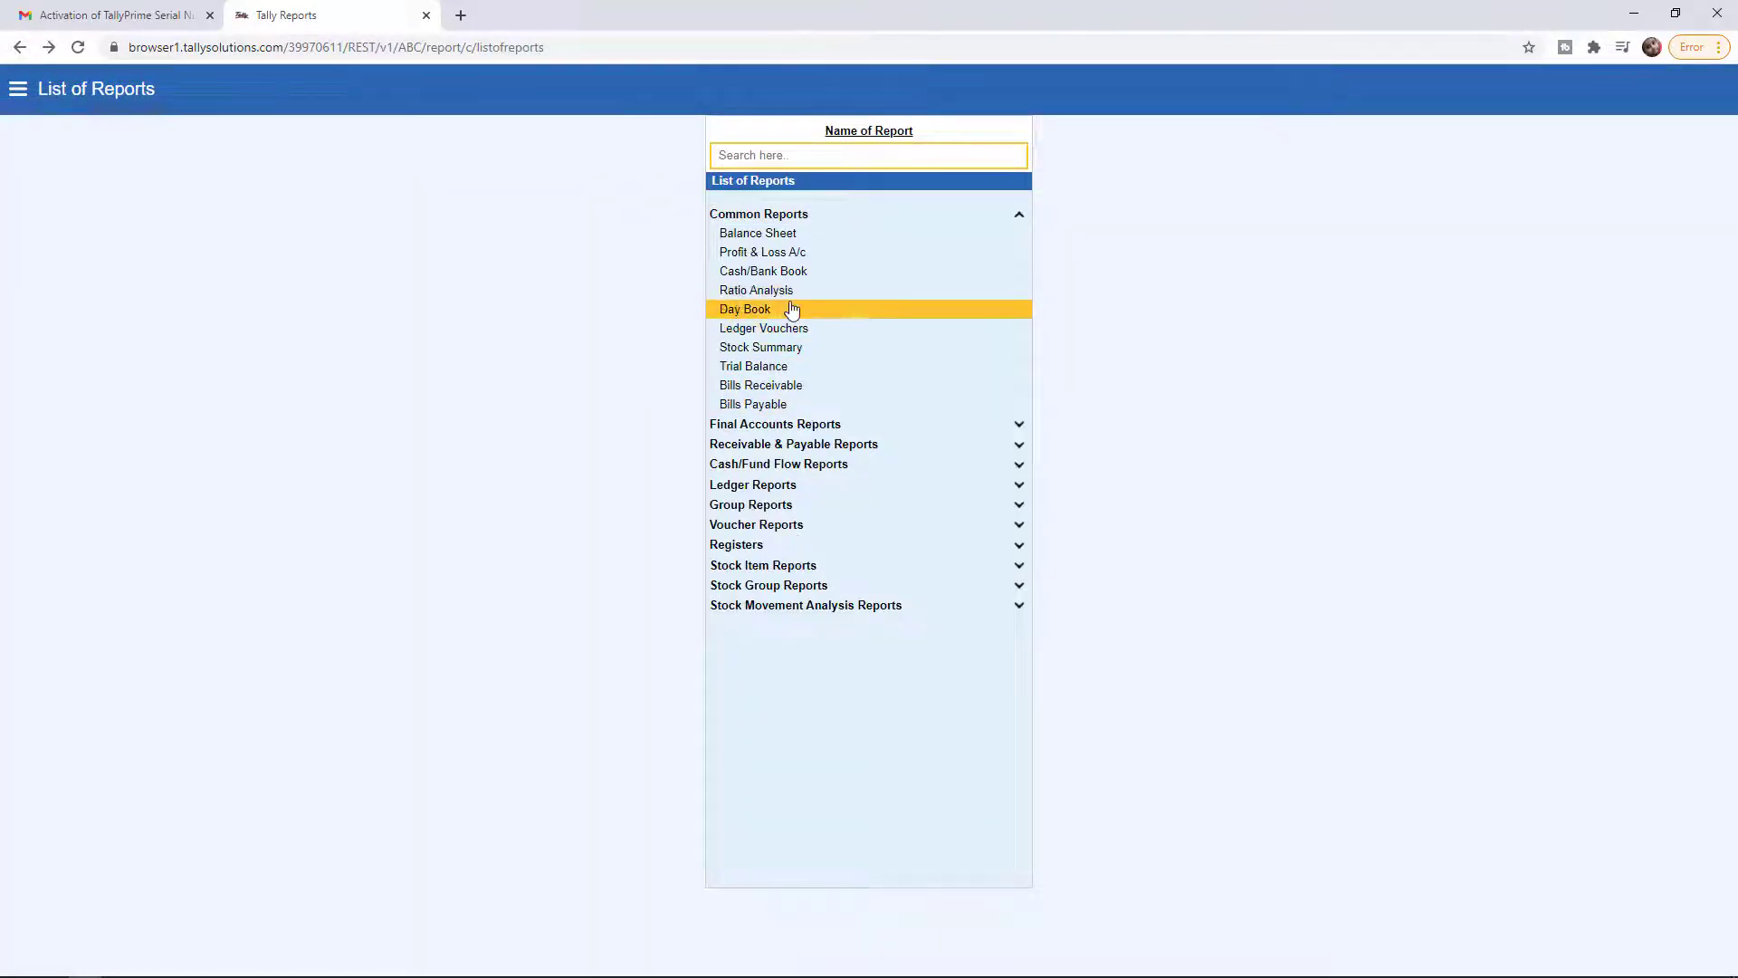
Open ABC's Ledger Vouchers report for the Rent ledger, showing 5,000.00 Dr
click(17, 89)
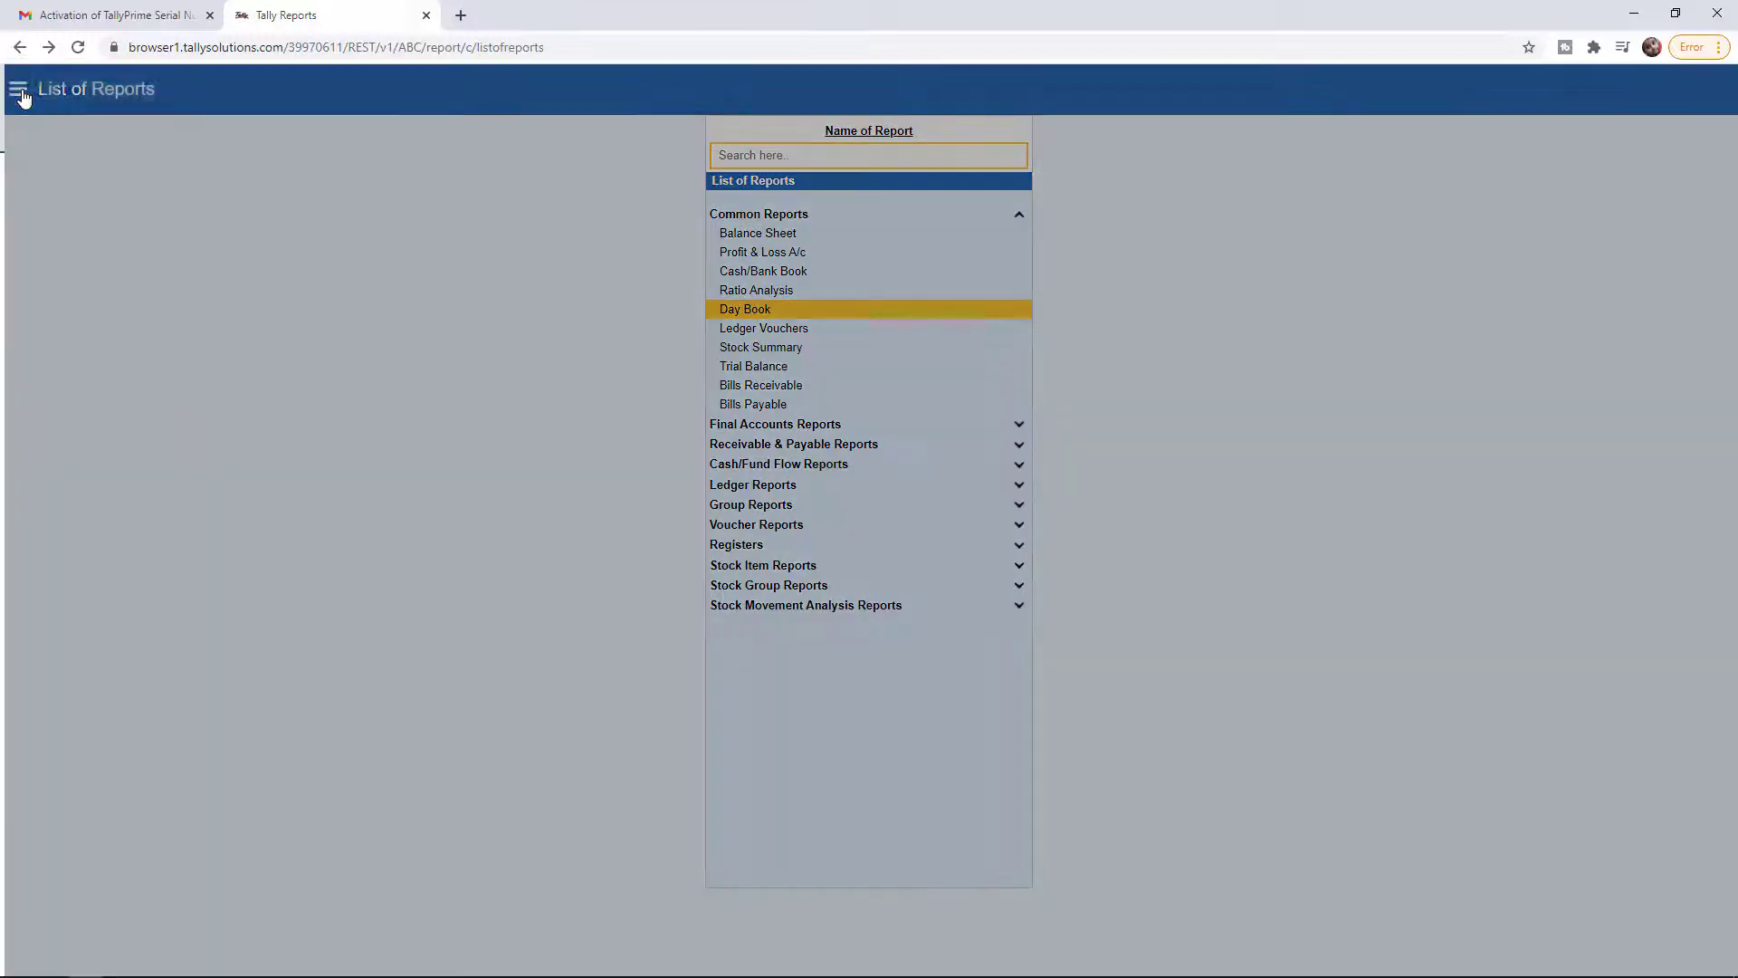
click(56, 132)
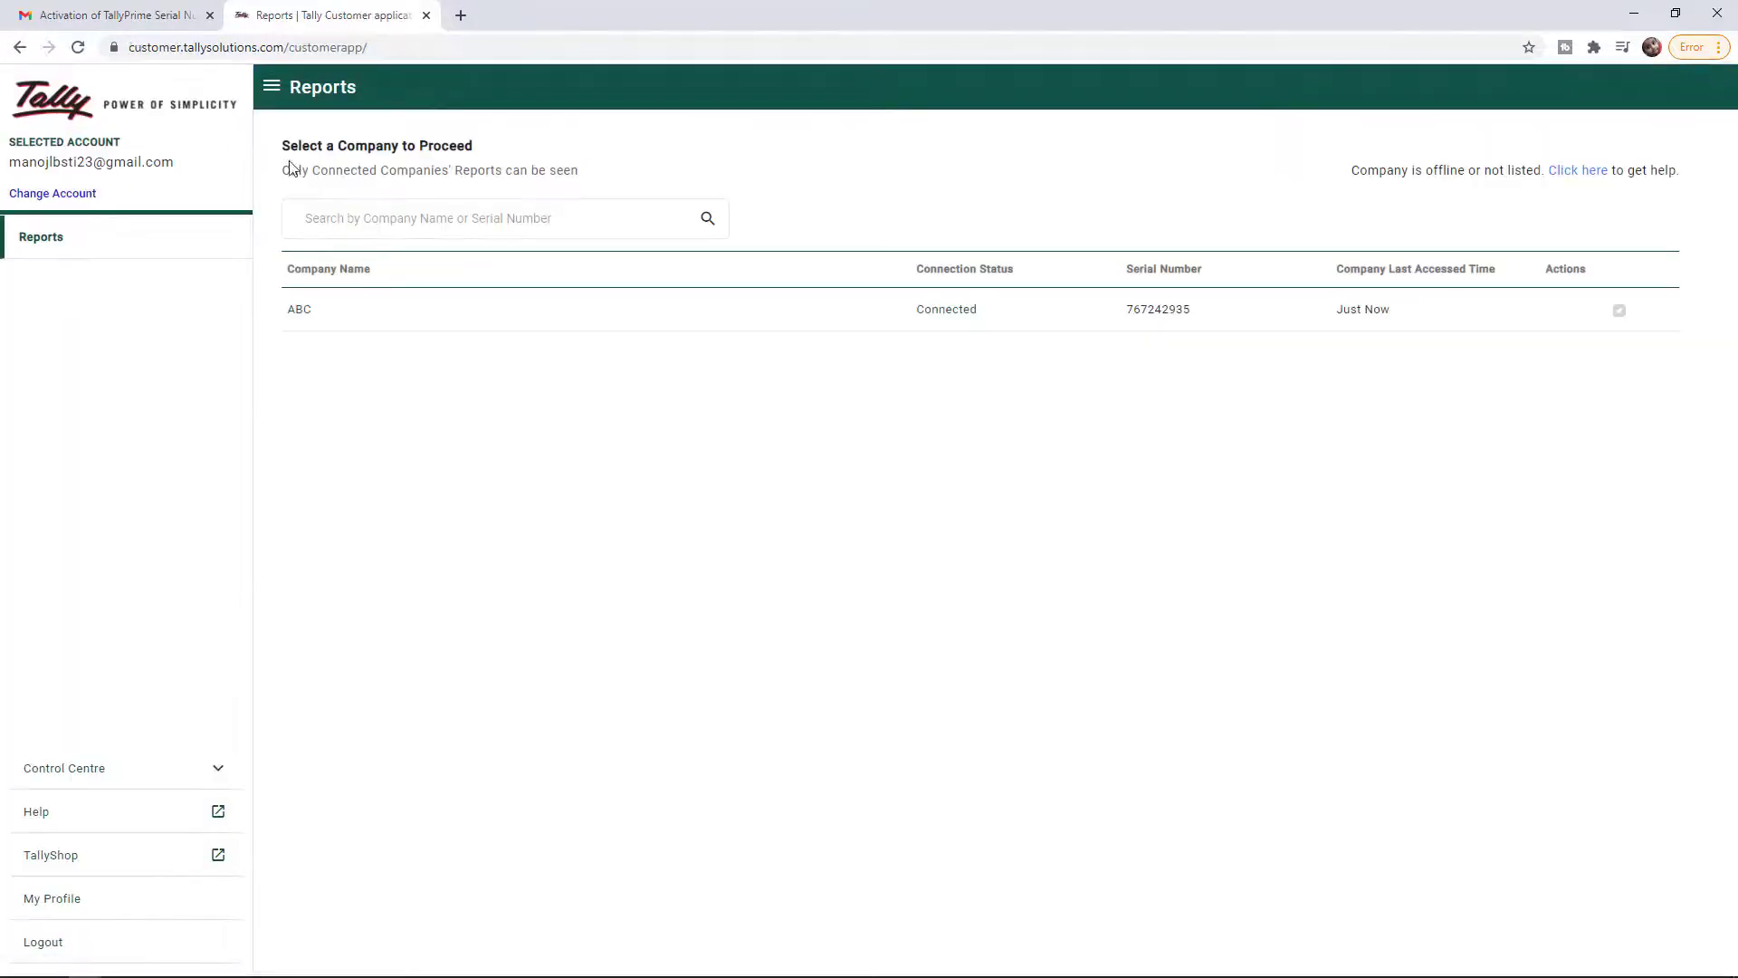
click(1006, 323)
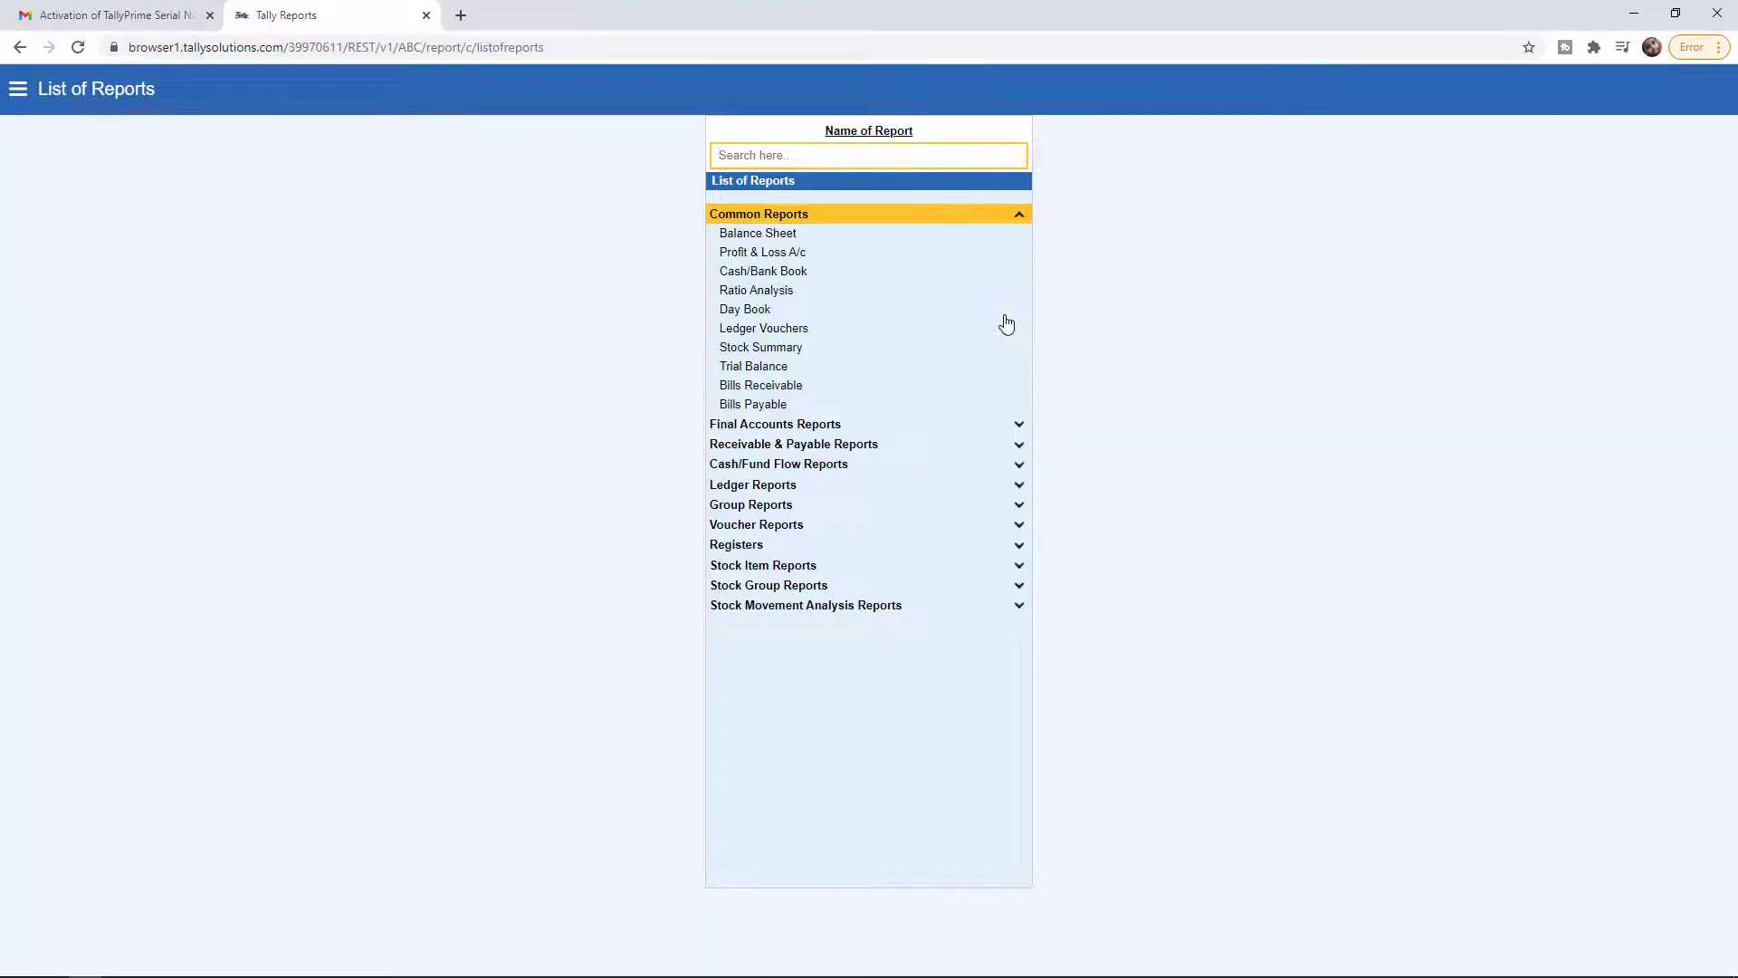
click(865, 489)
click(800, 500)
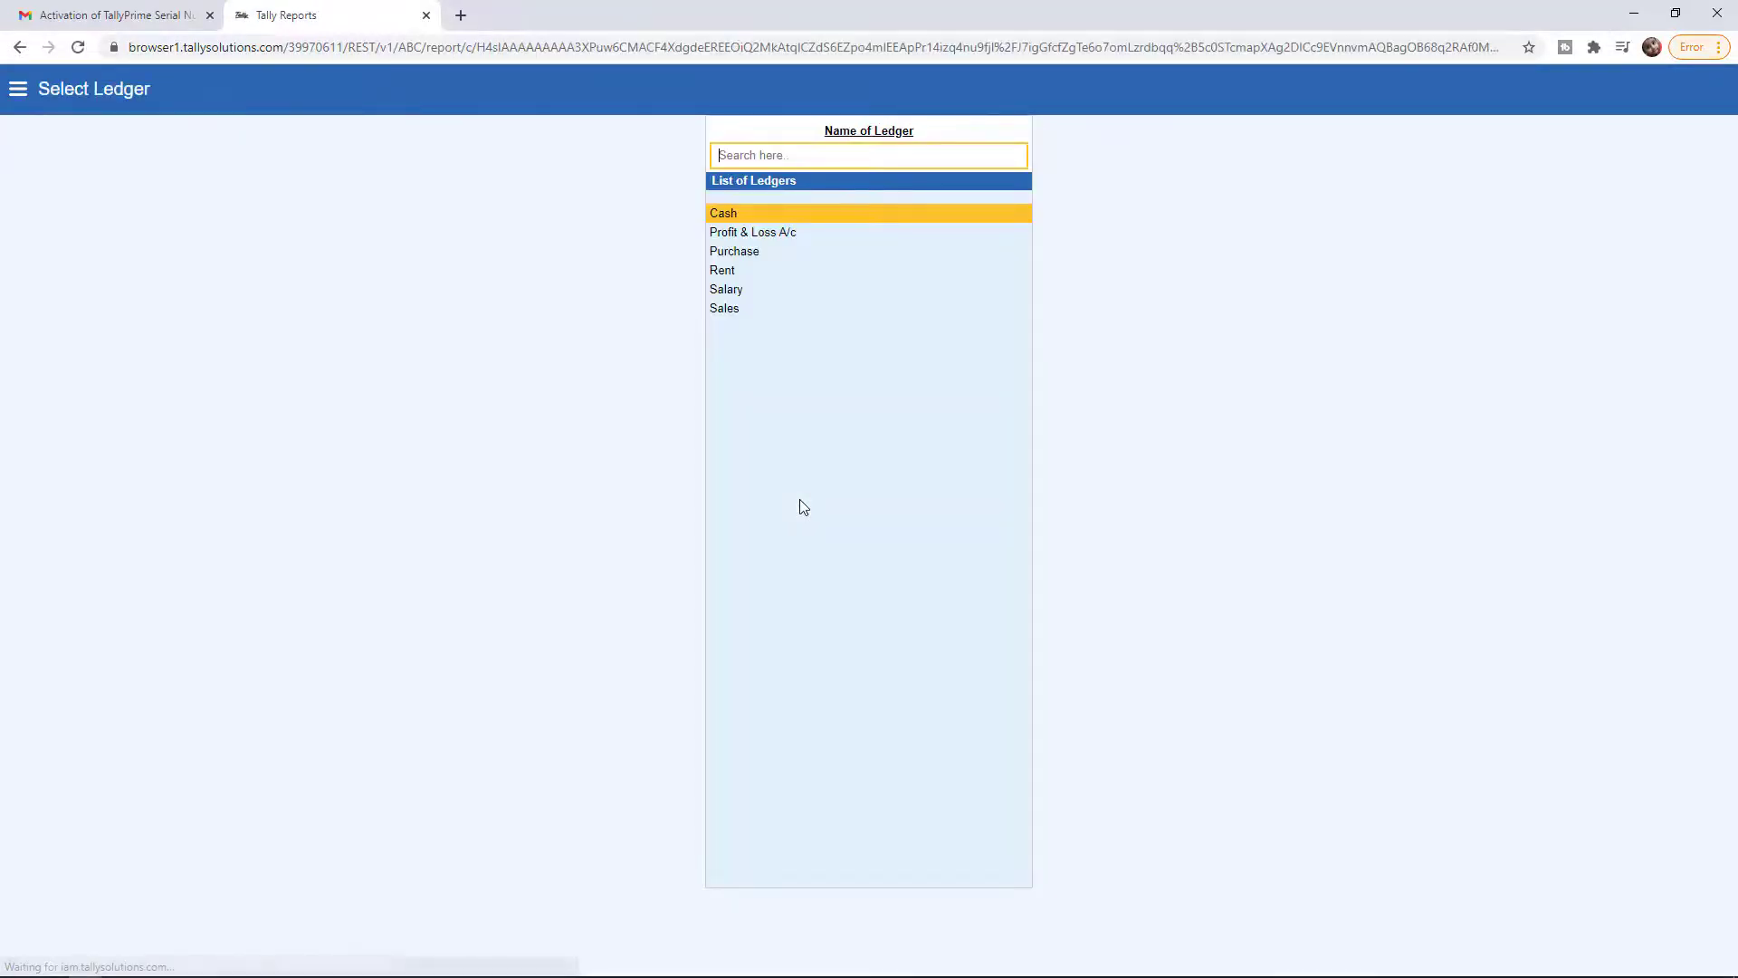
click(748, 272)
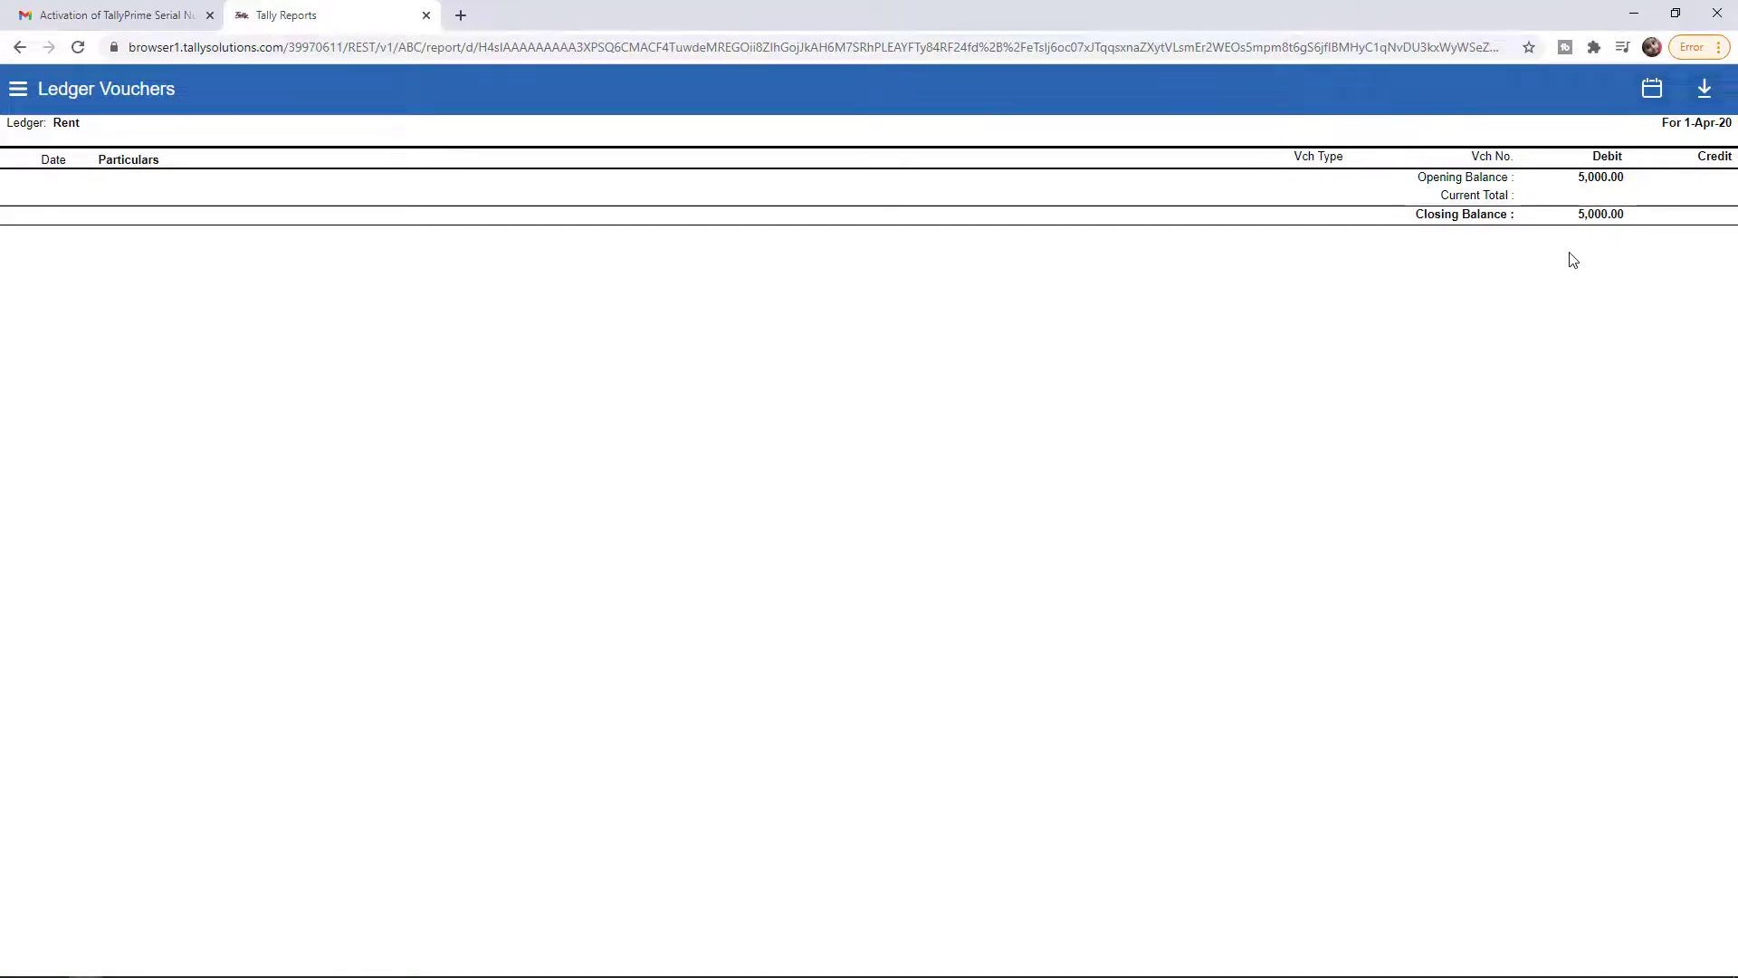
key(alt+Tab)
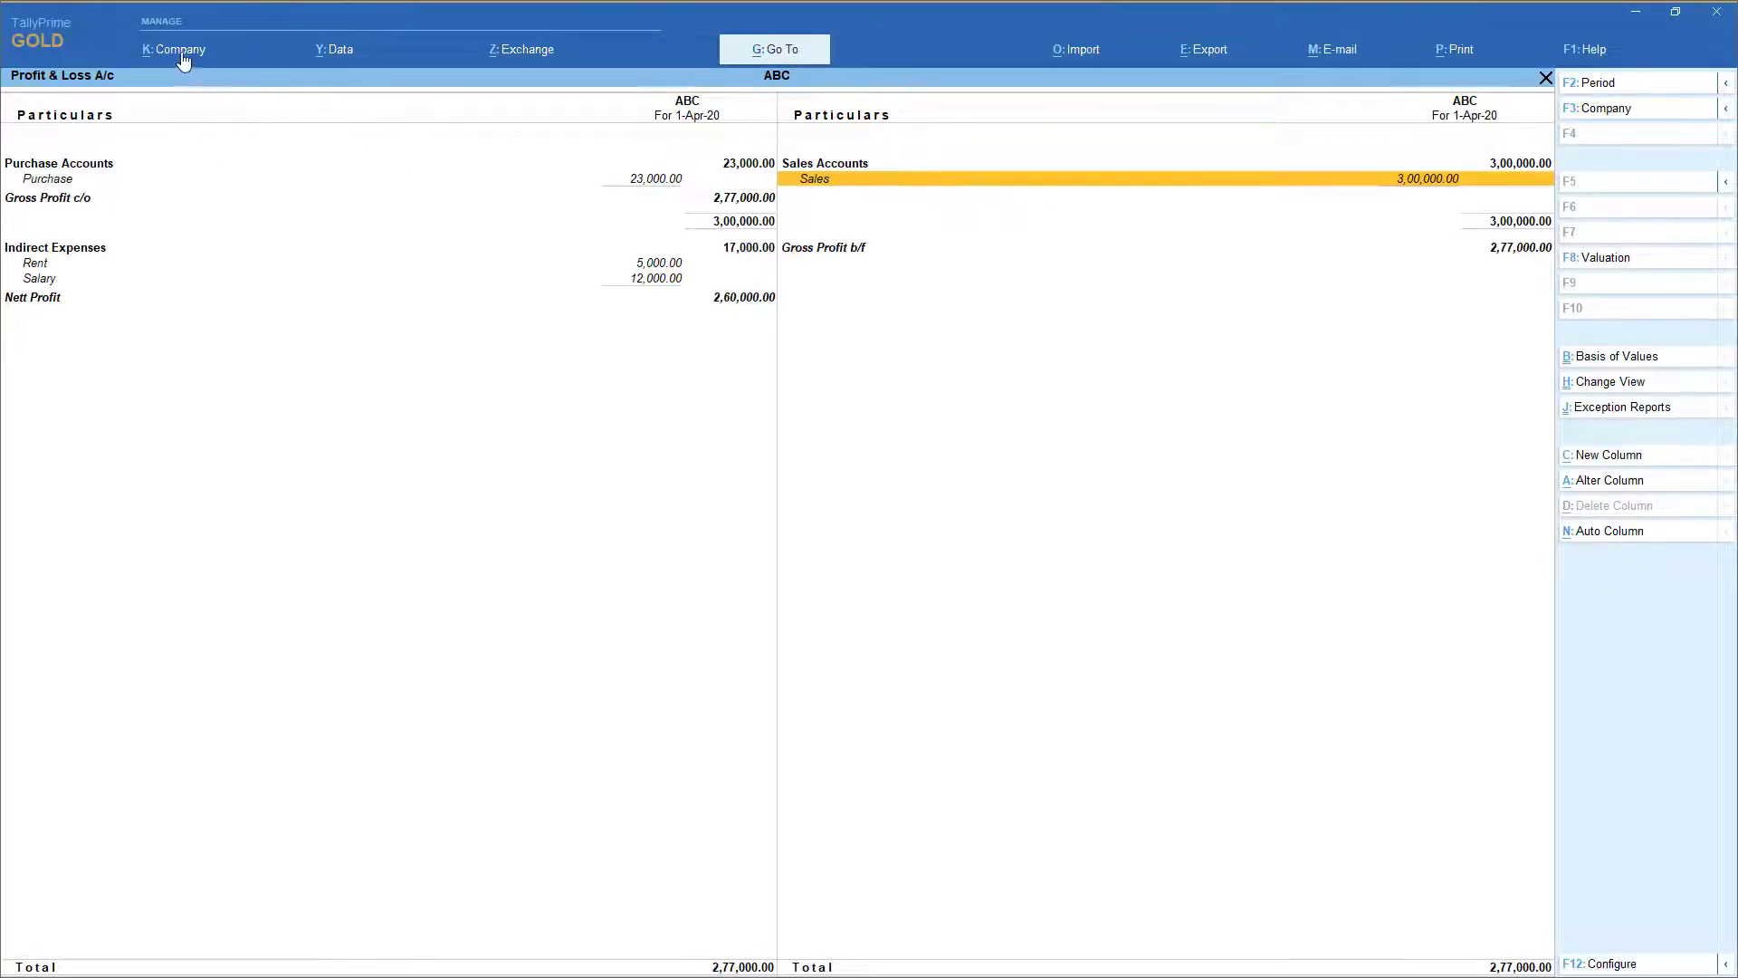
Choose Remote Access under K: Company to open the portal's Online Remote Sessions page
click(181, 50)
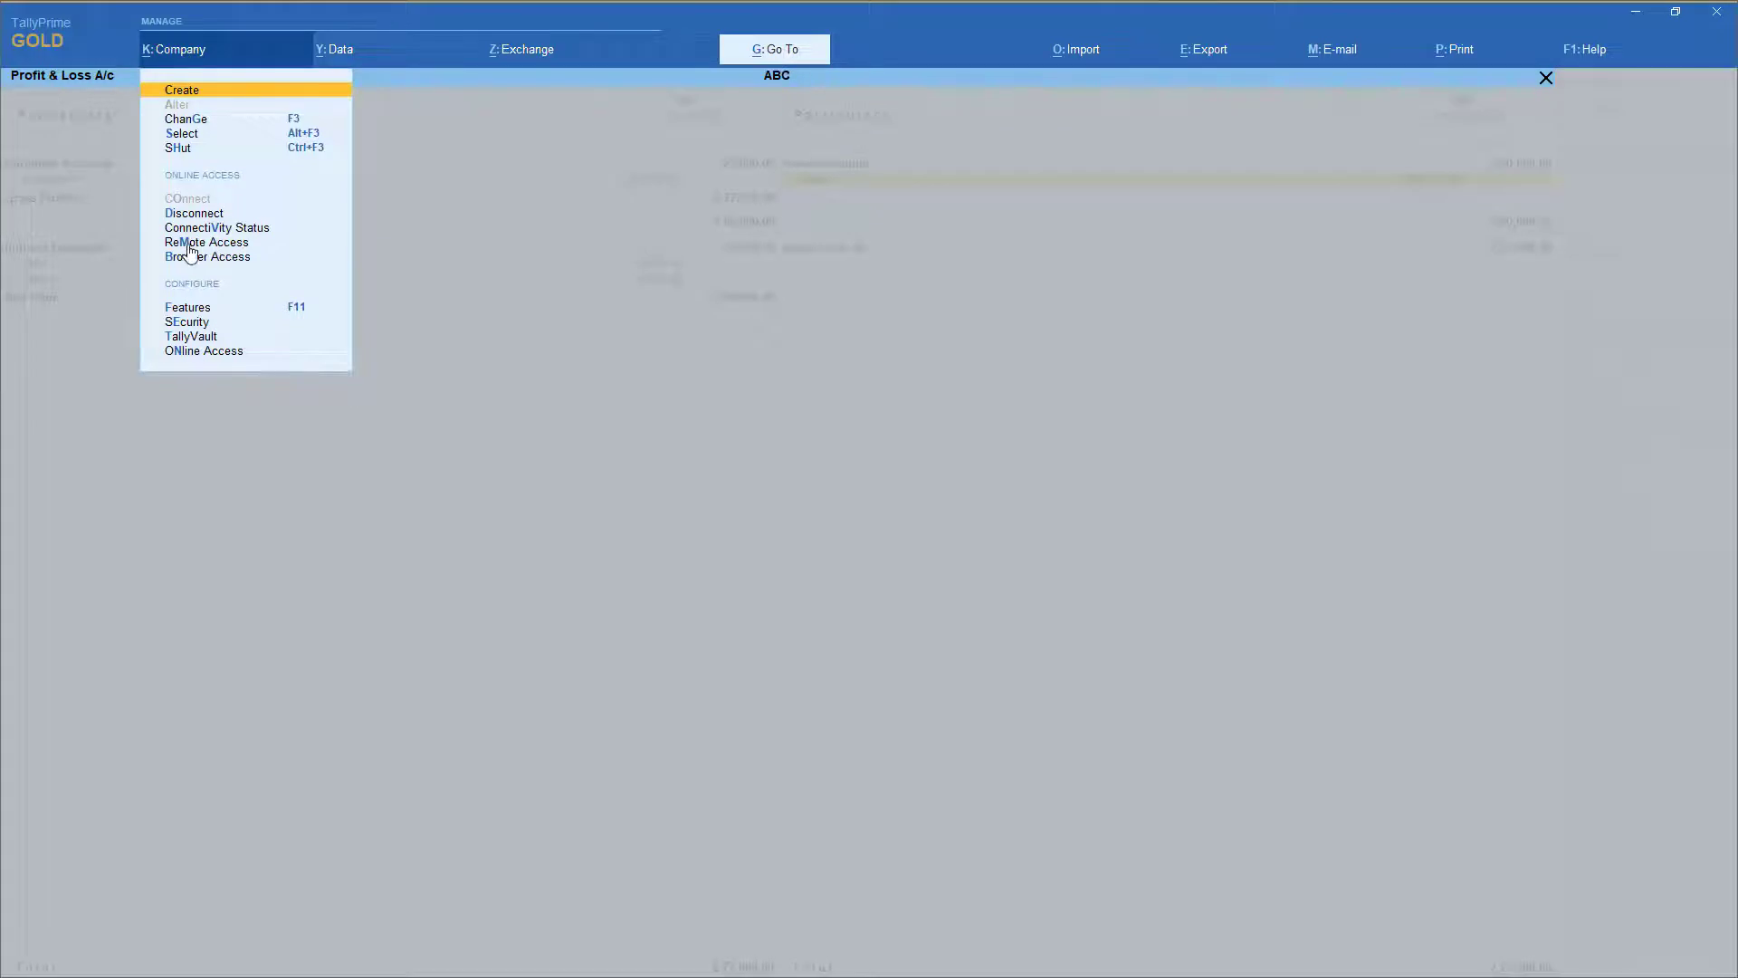
click(230, 244)
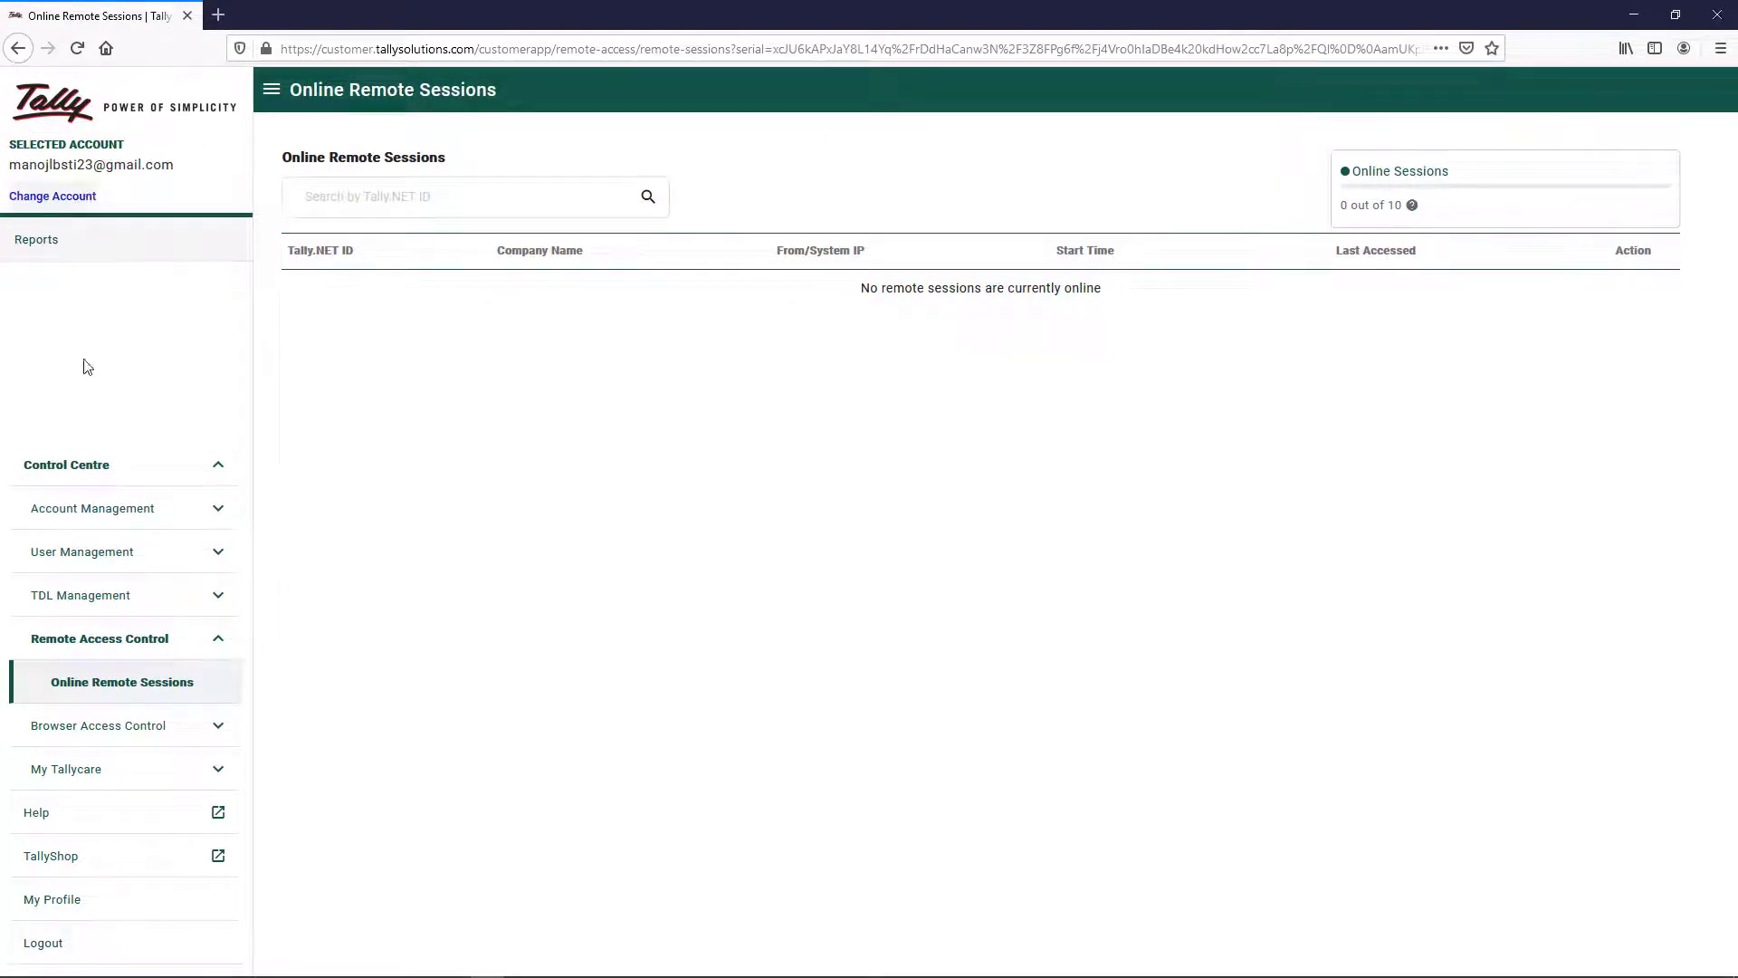
Refresh Online Remote Sessions (0 of 10 online), then open Manage Users under User Management
click(117, 691)
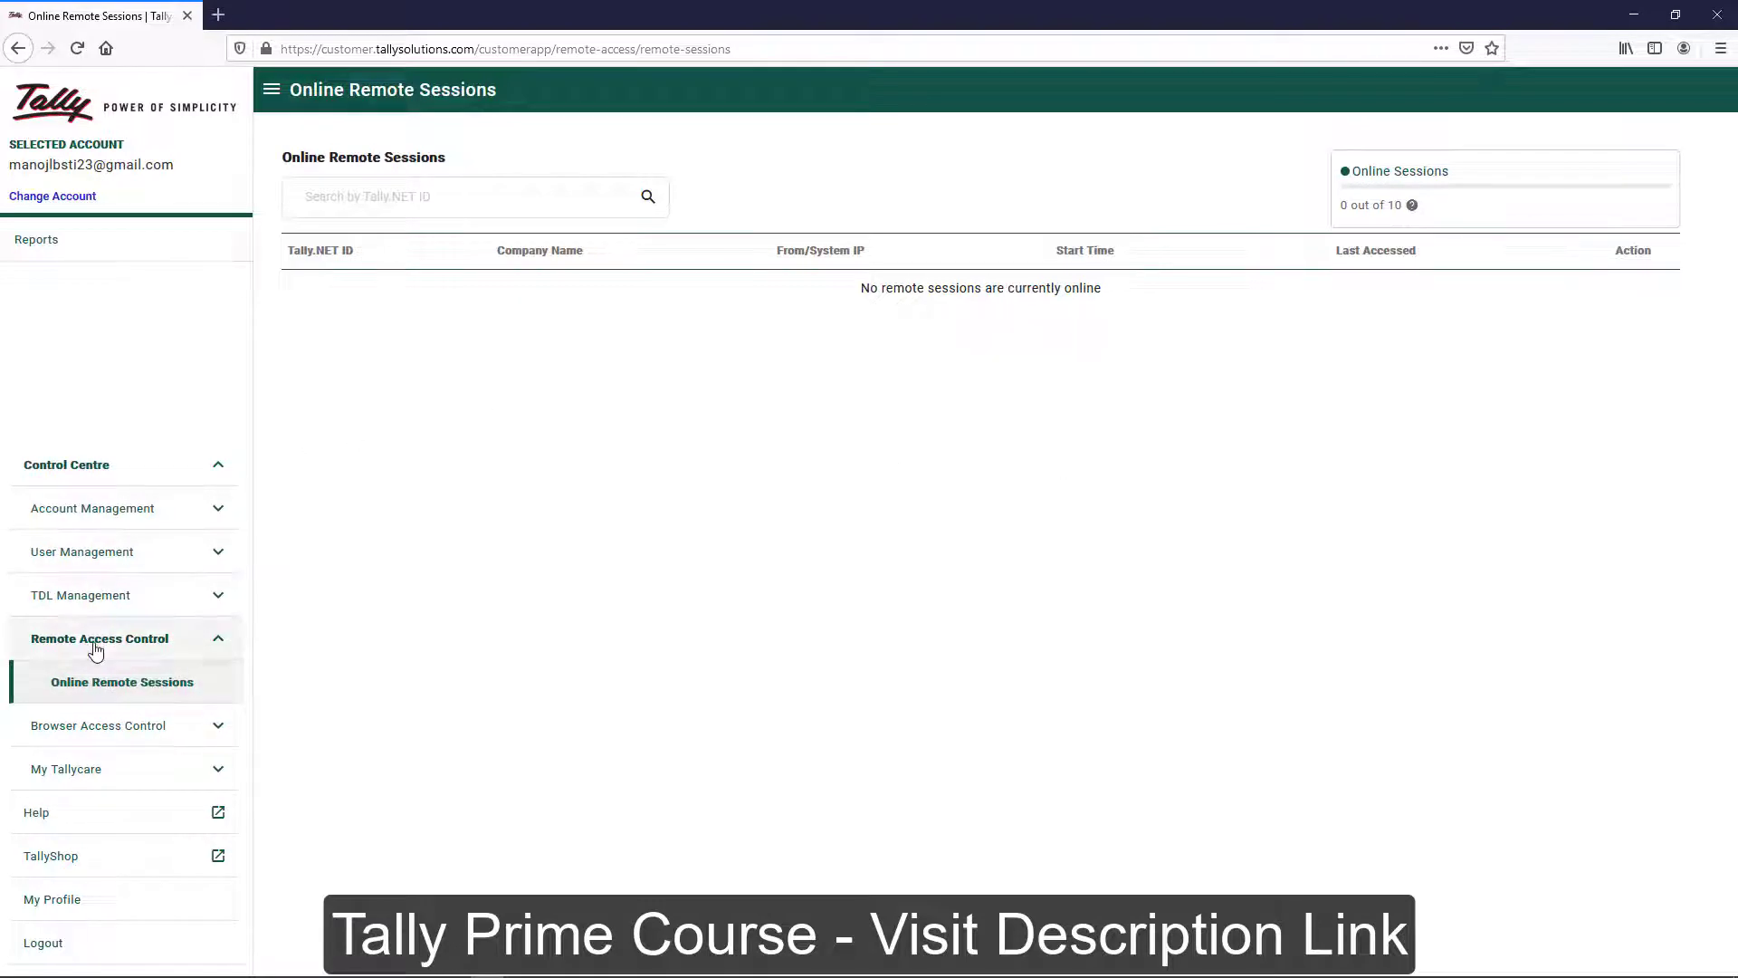
click(116, 691)
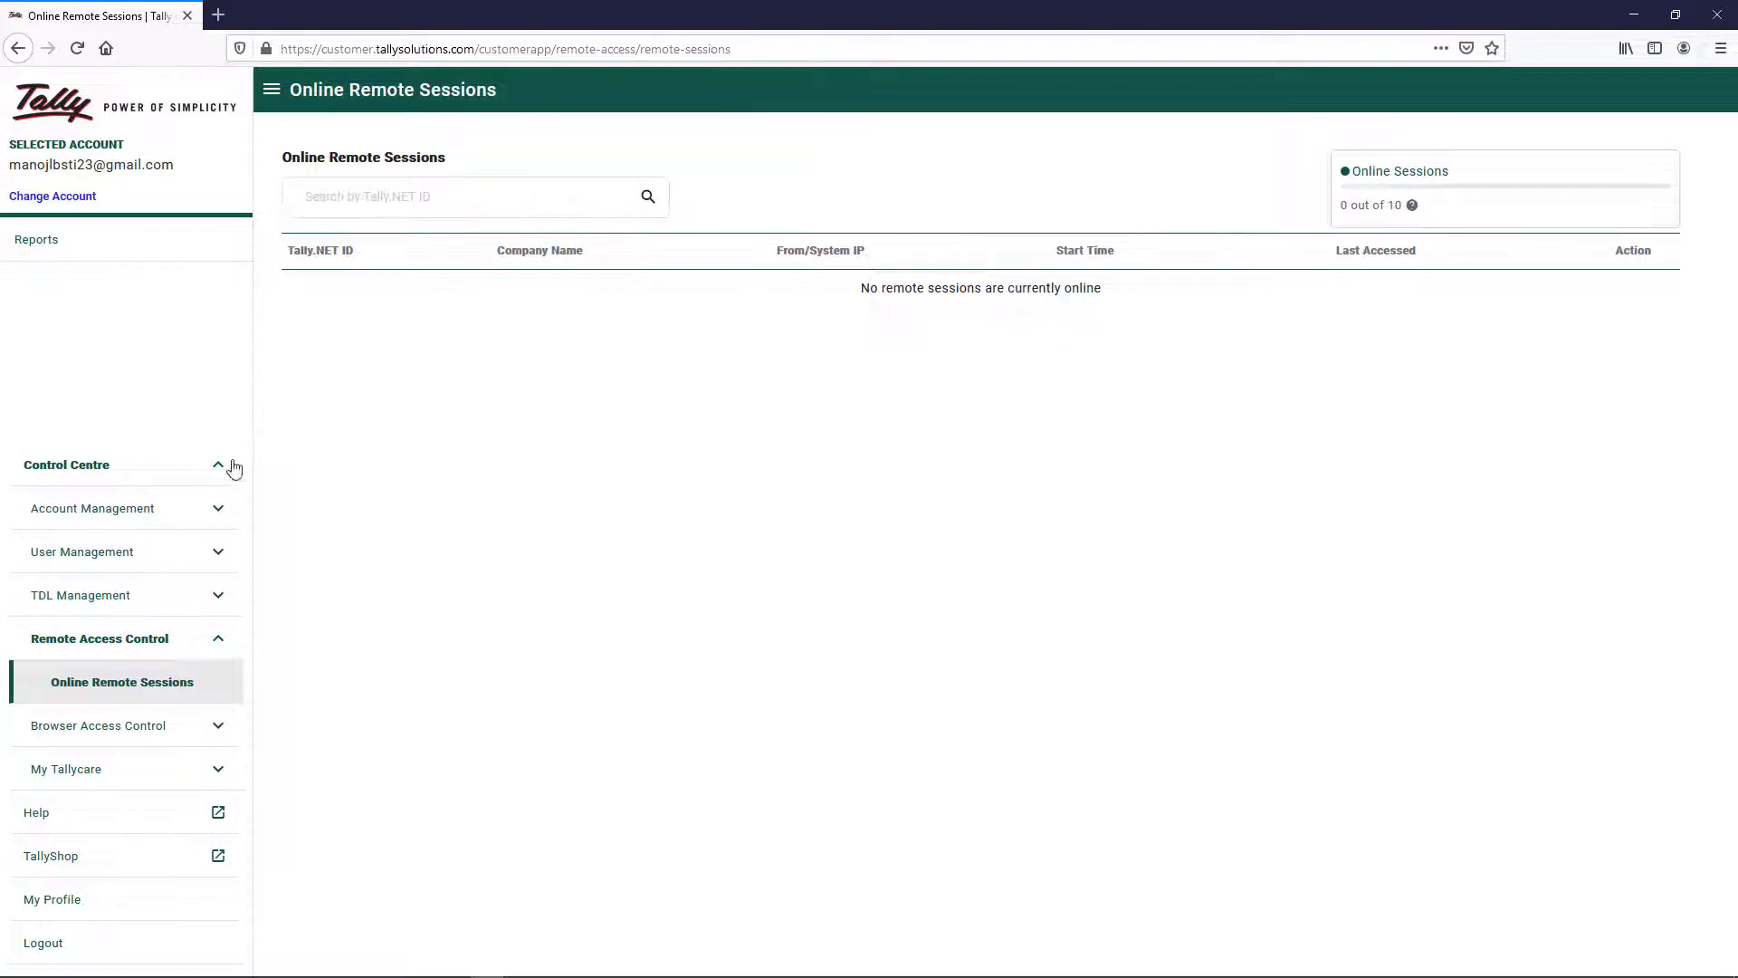
click(136, 553)
click(46, 607)
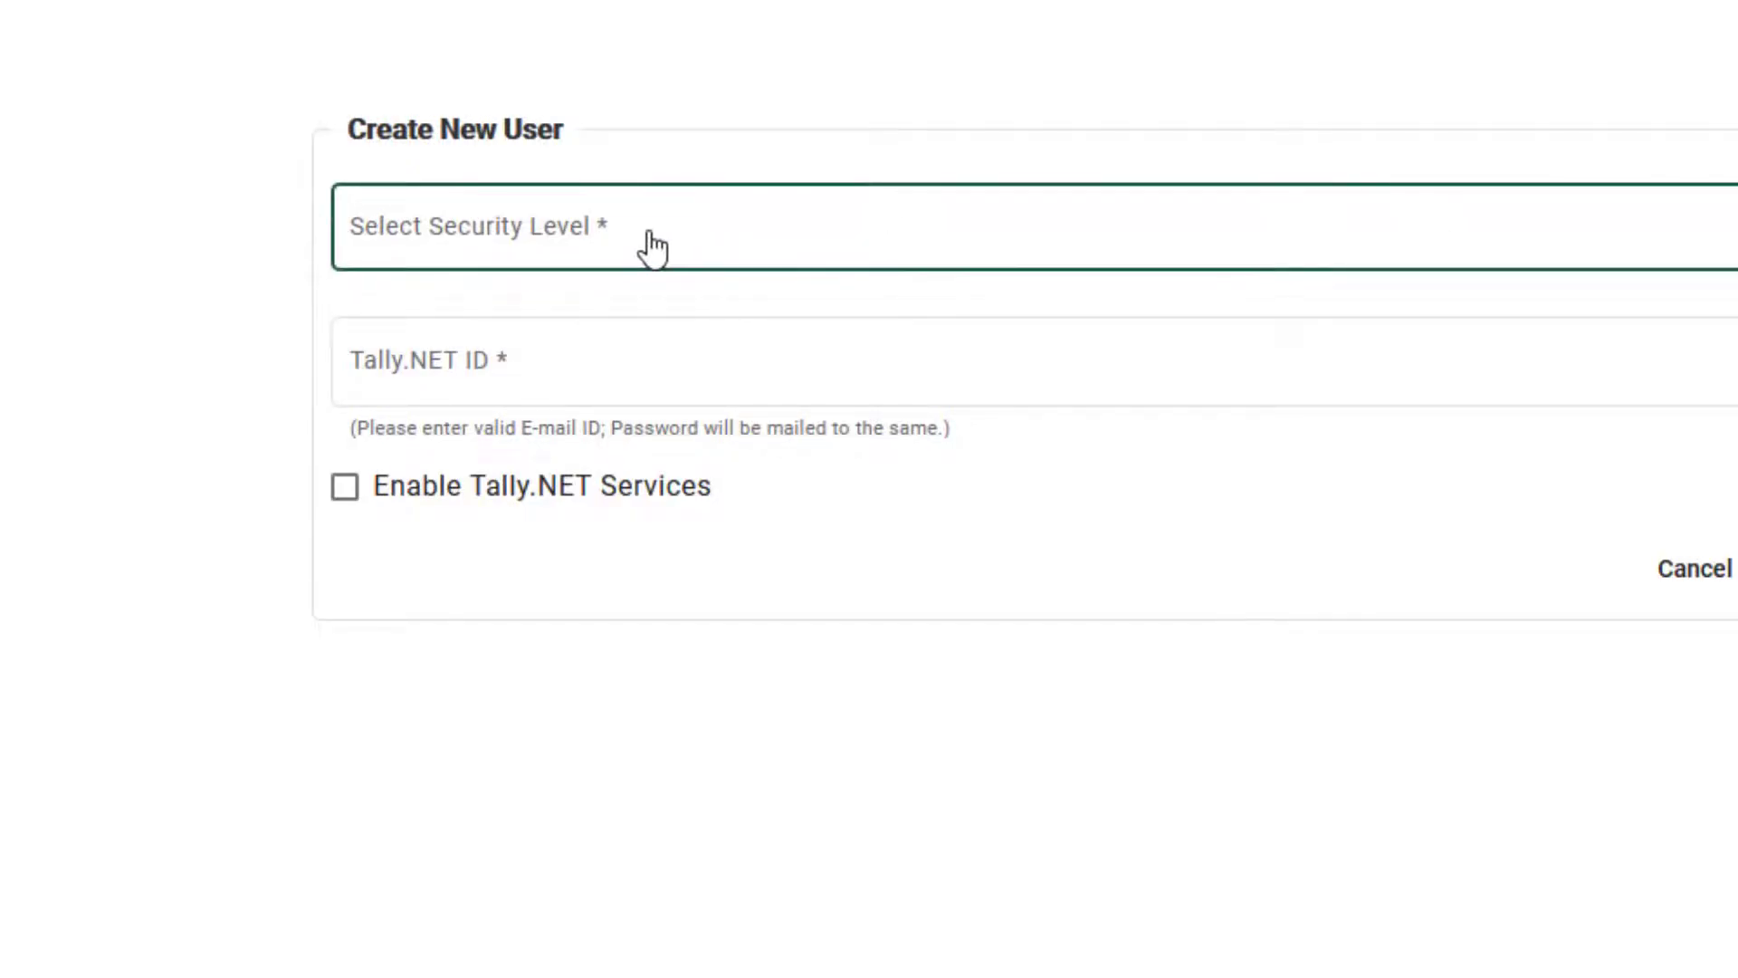
Create an Owner user with the new user's Tally.NET ID, Tally.NET Services, and Primary-TallyPrime Gold branch
click(652, 249)
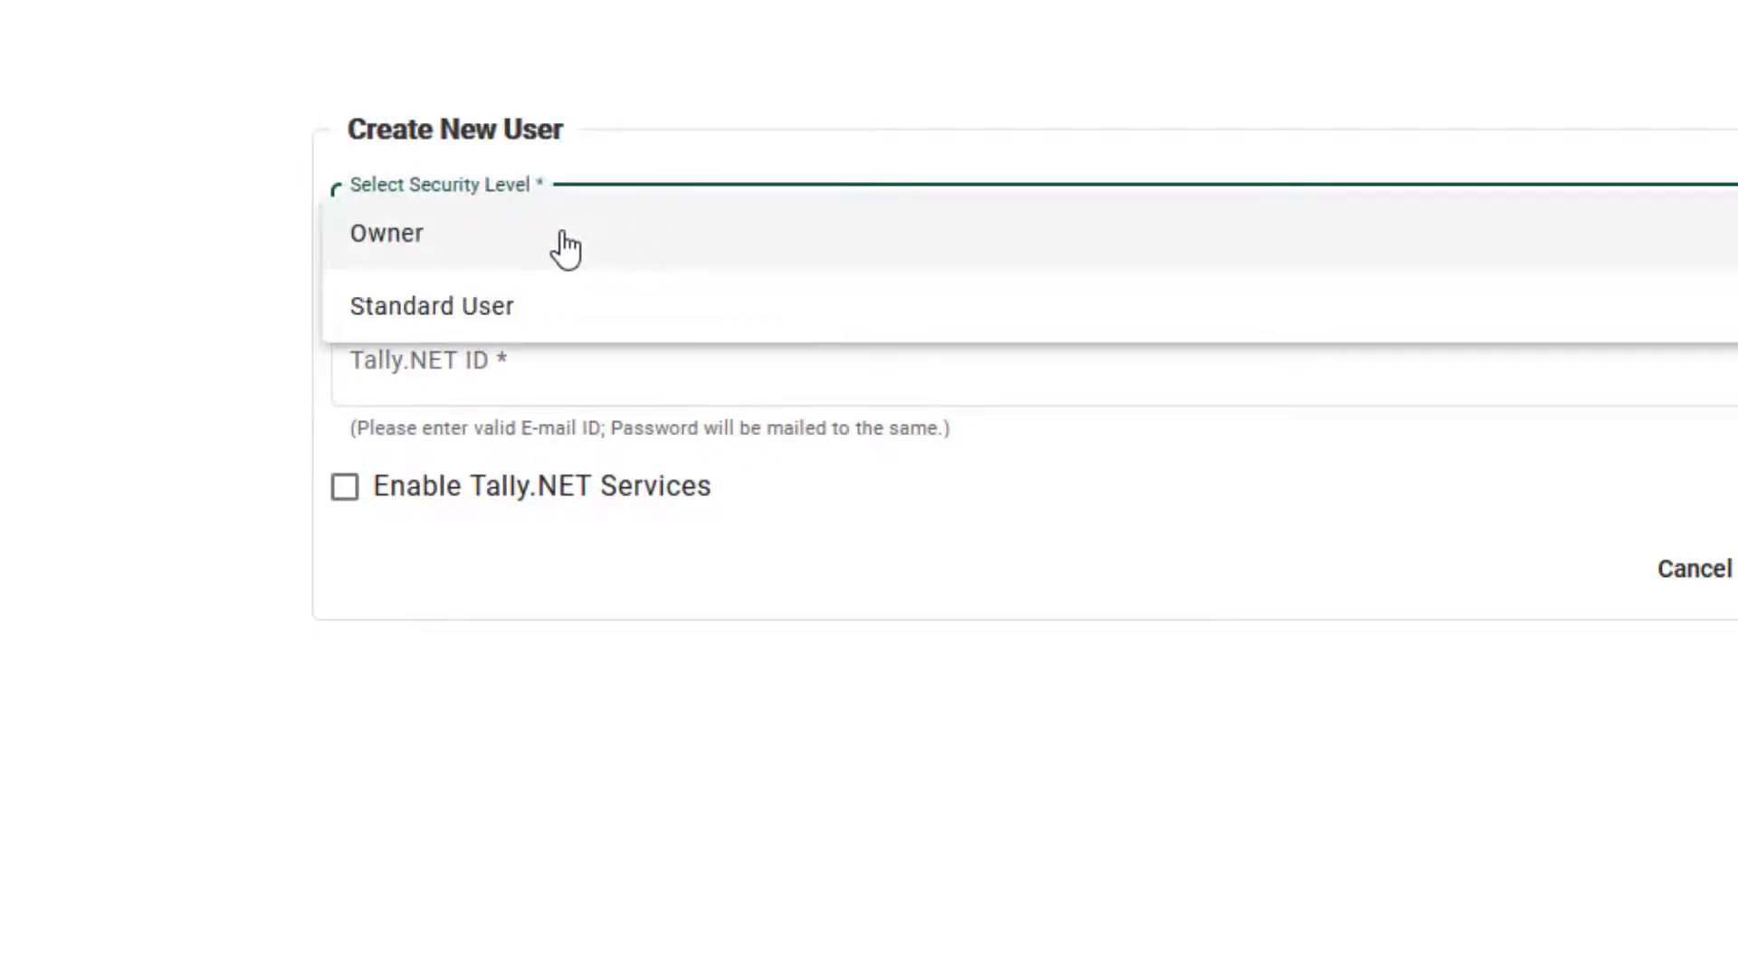
click(482, 257)
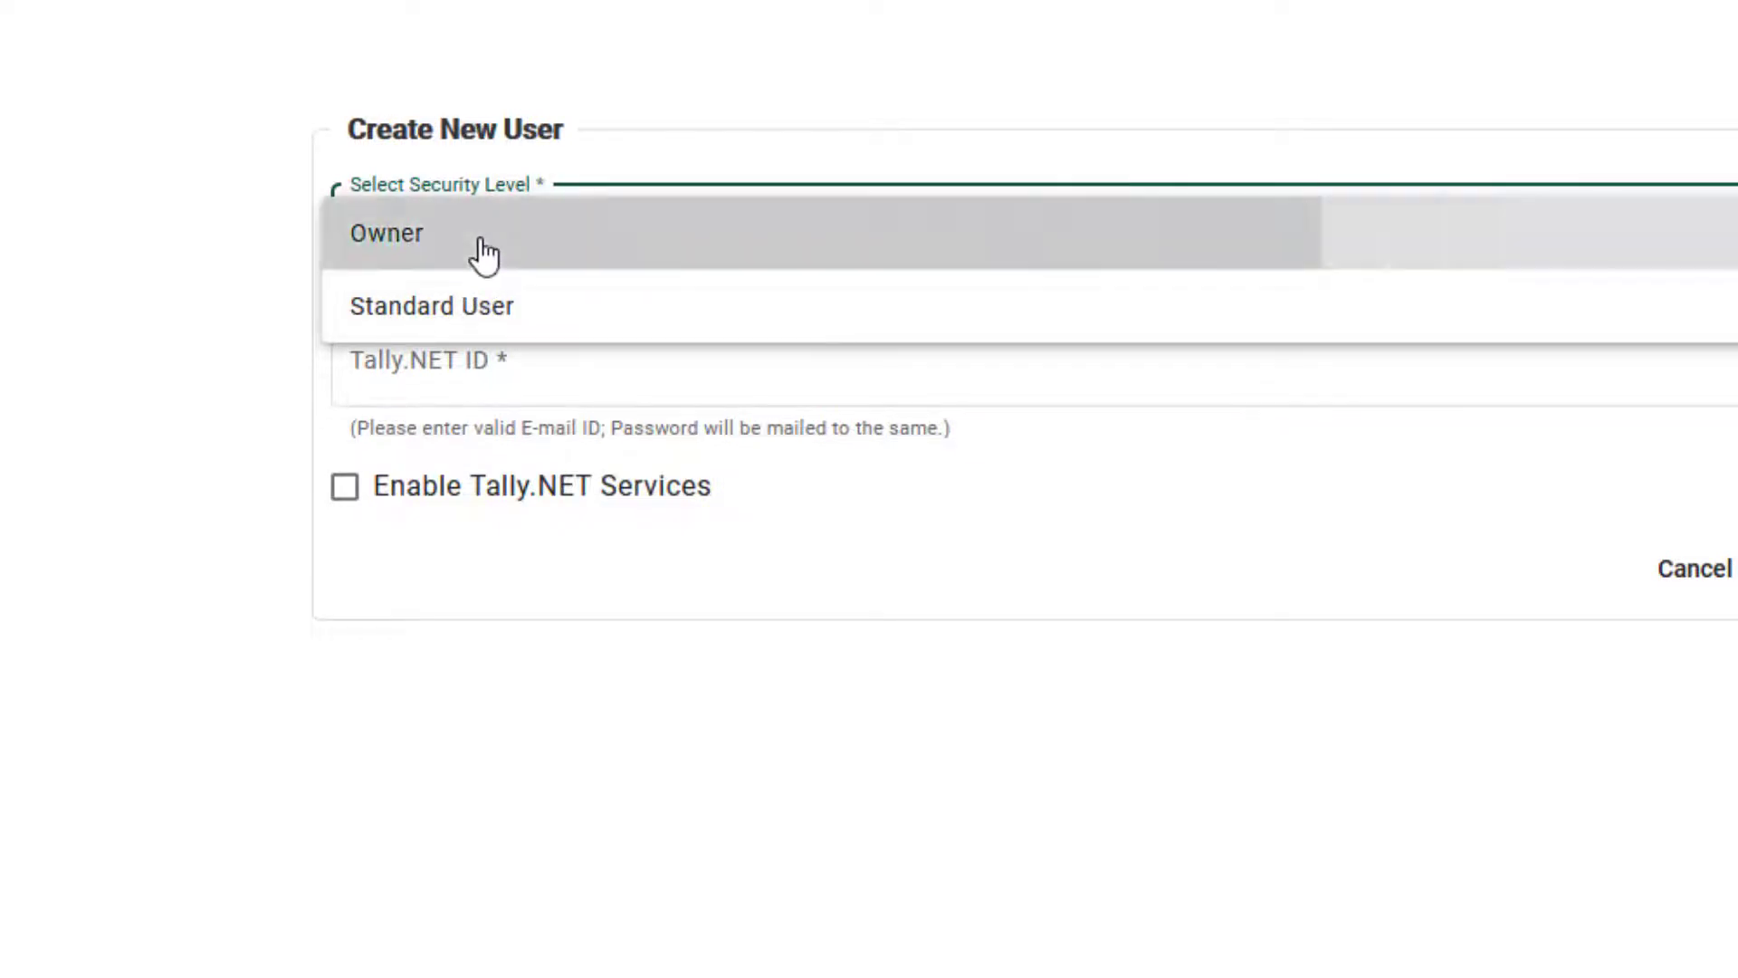
click(486, 357)
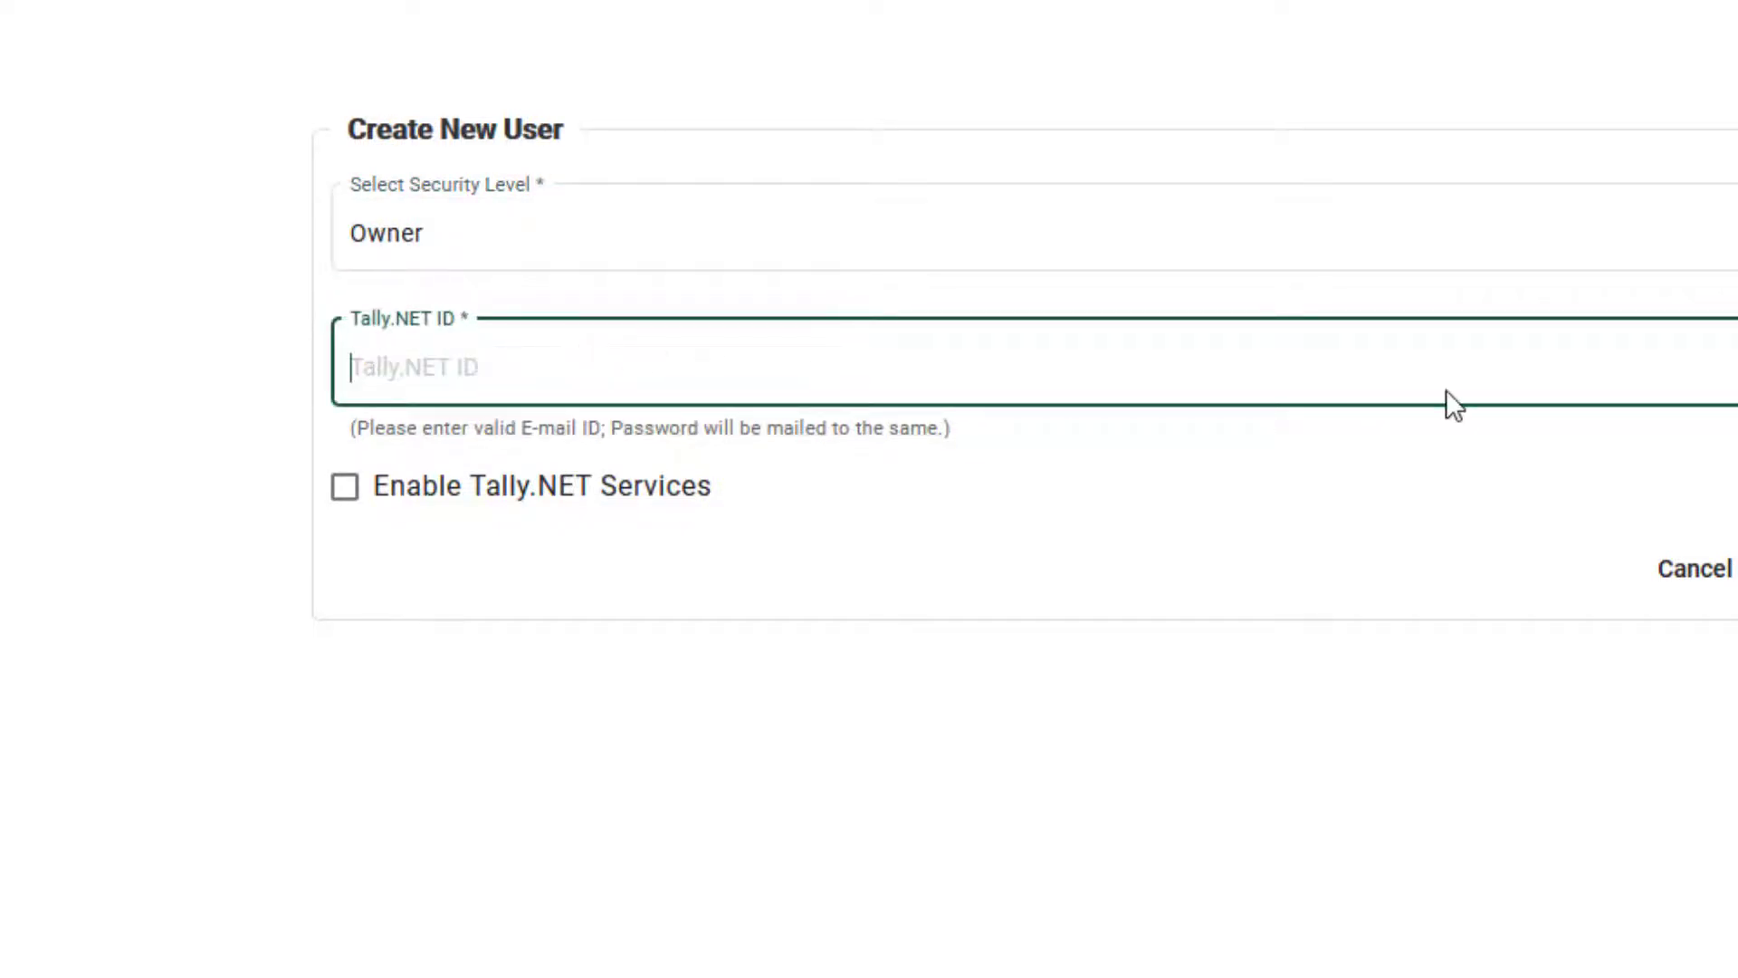
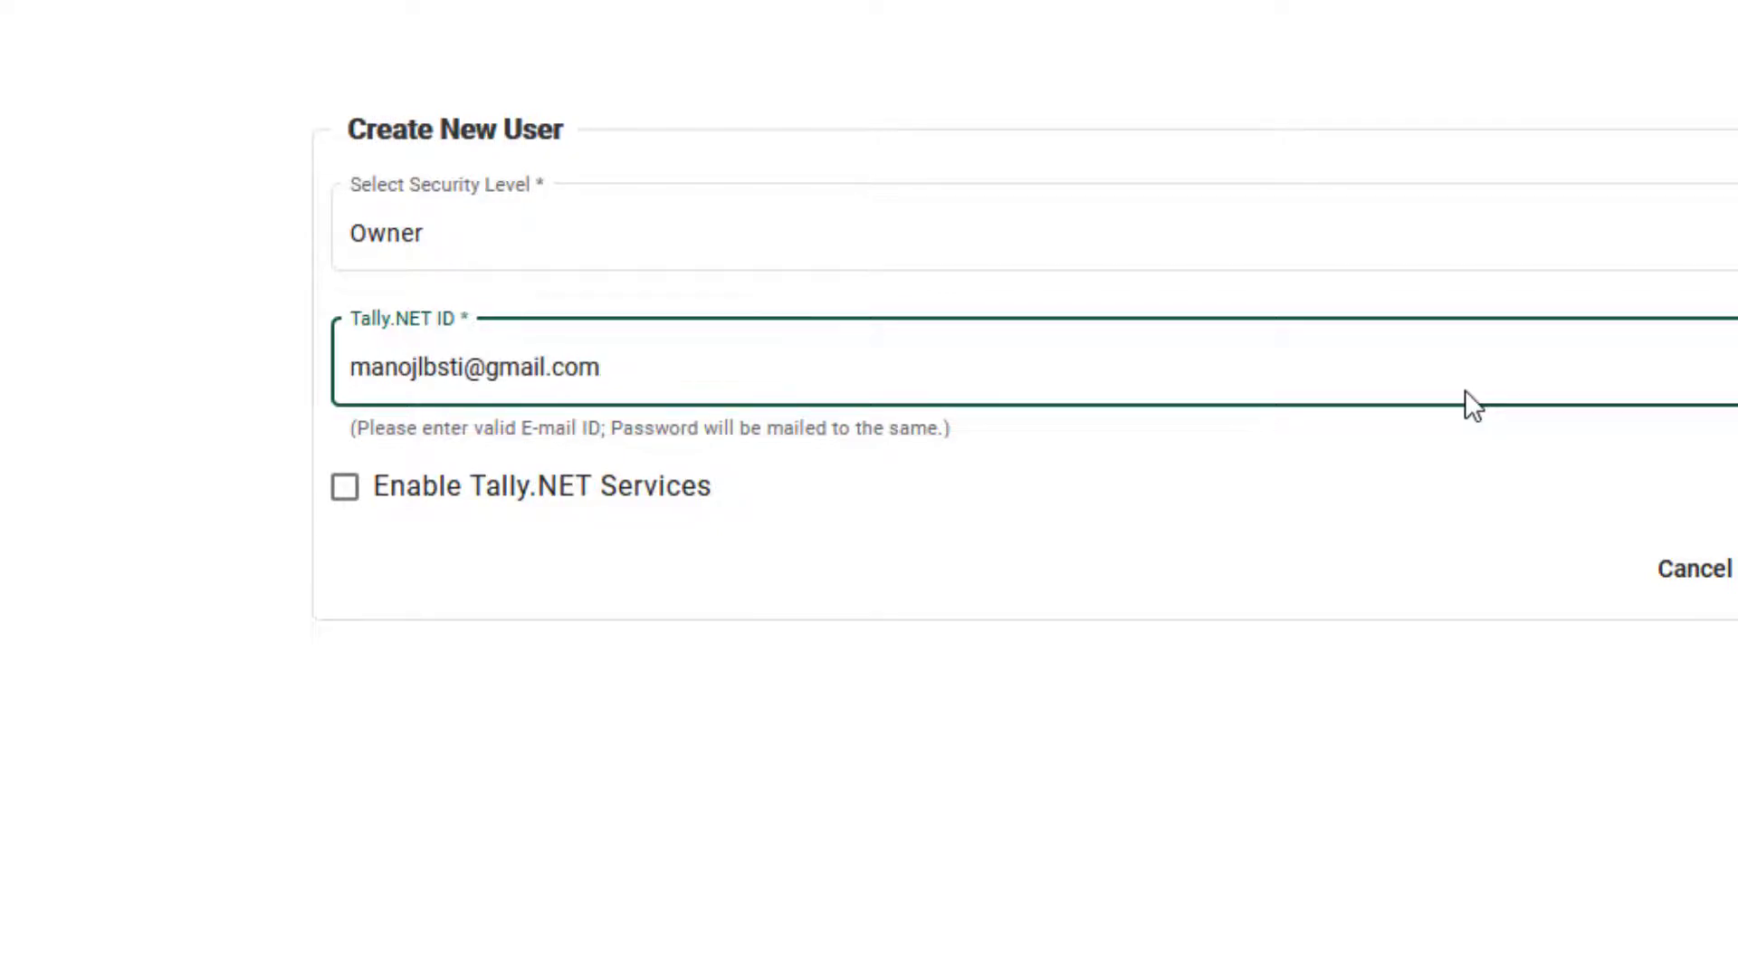
click(362, 494)
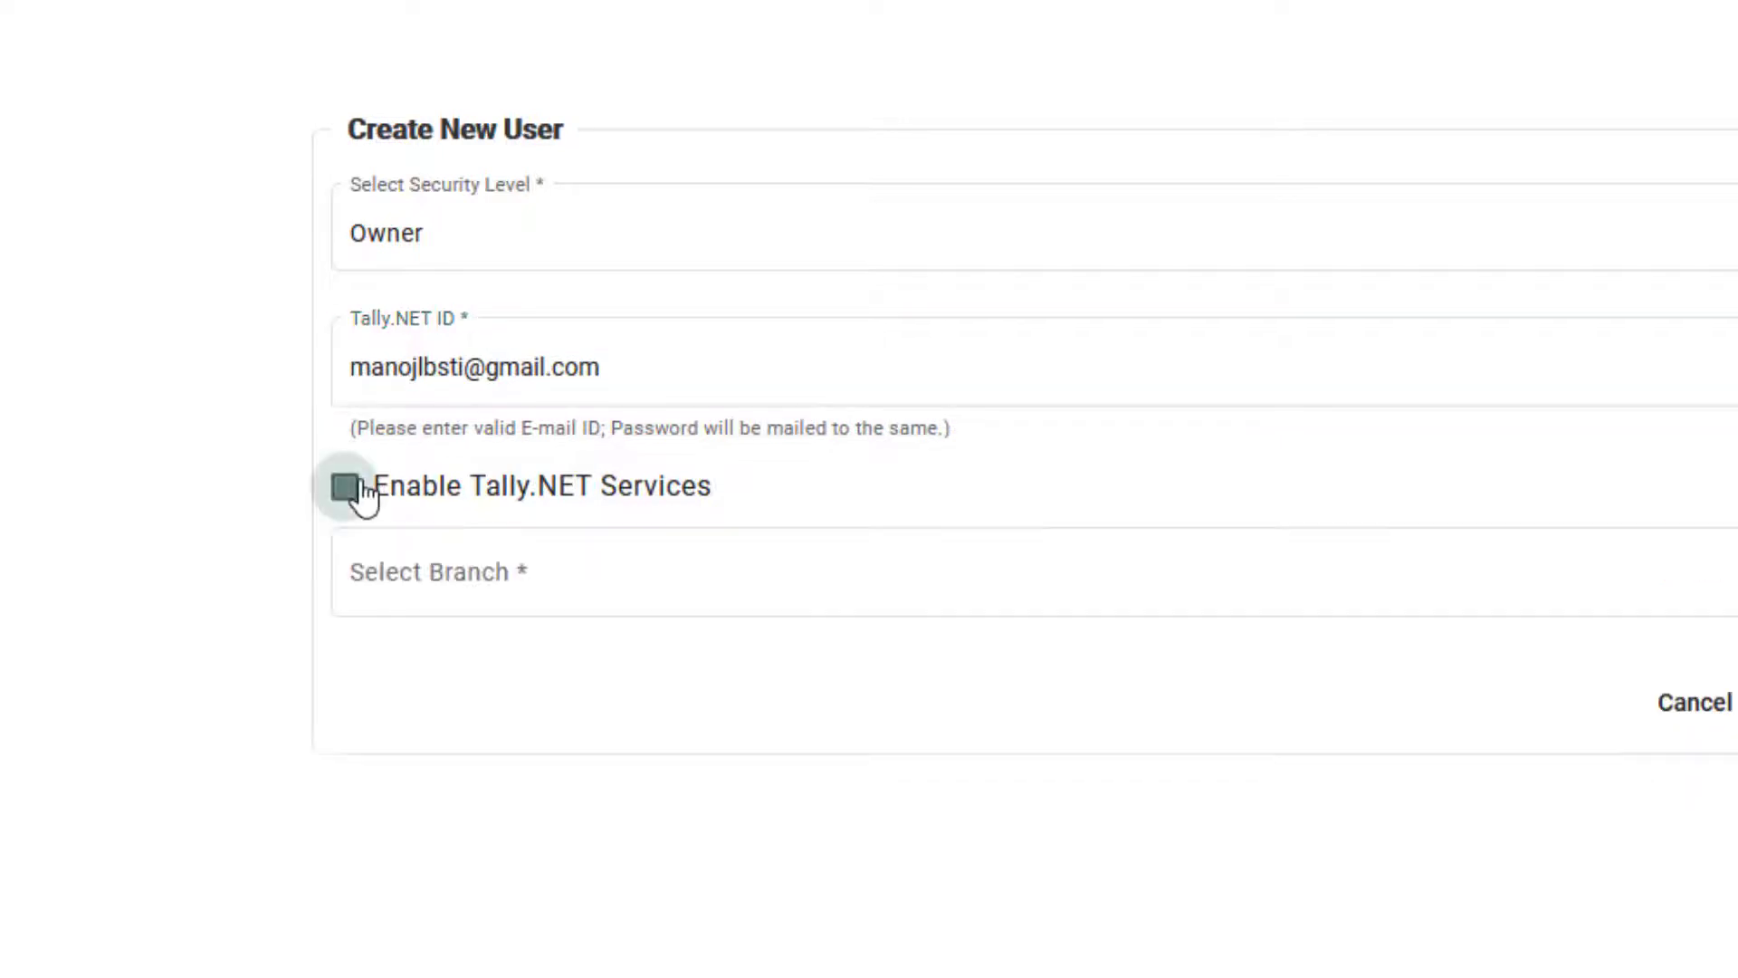
click(470, 579)
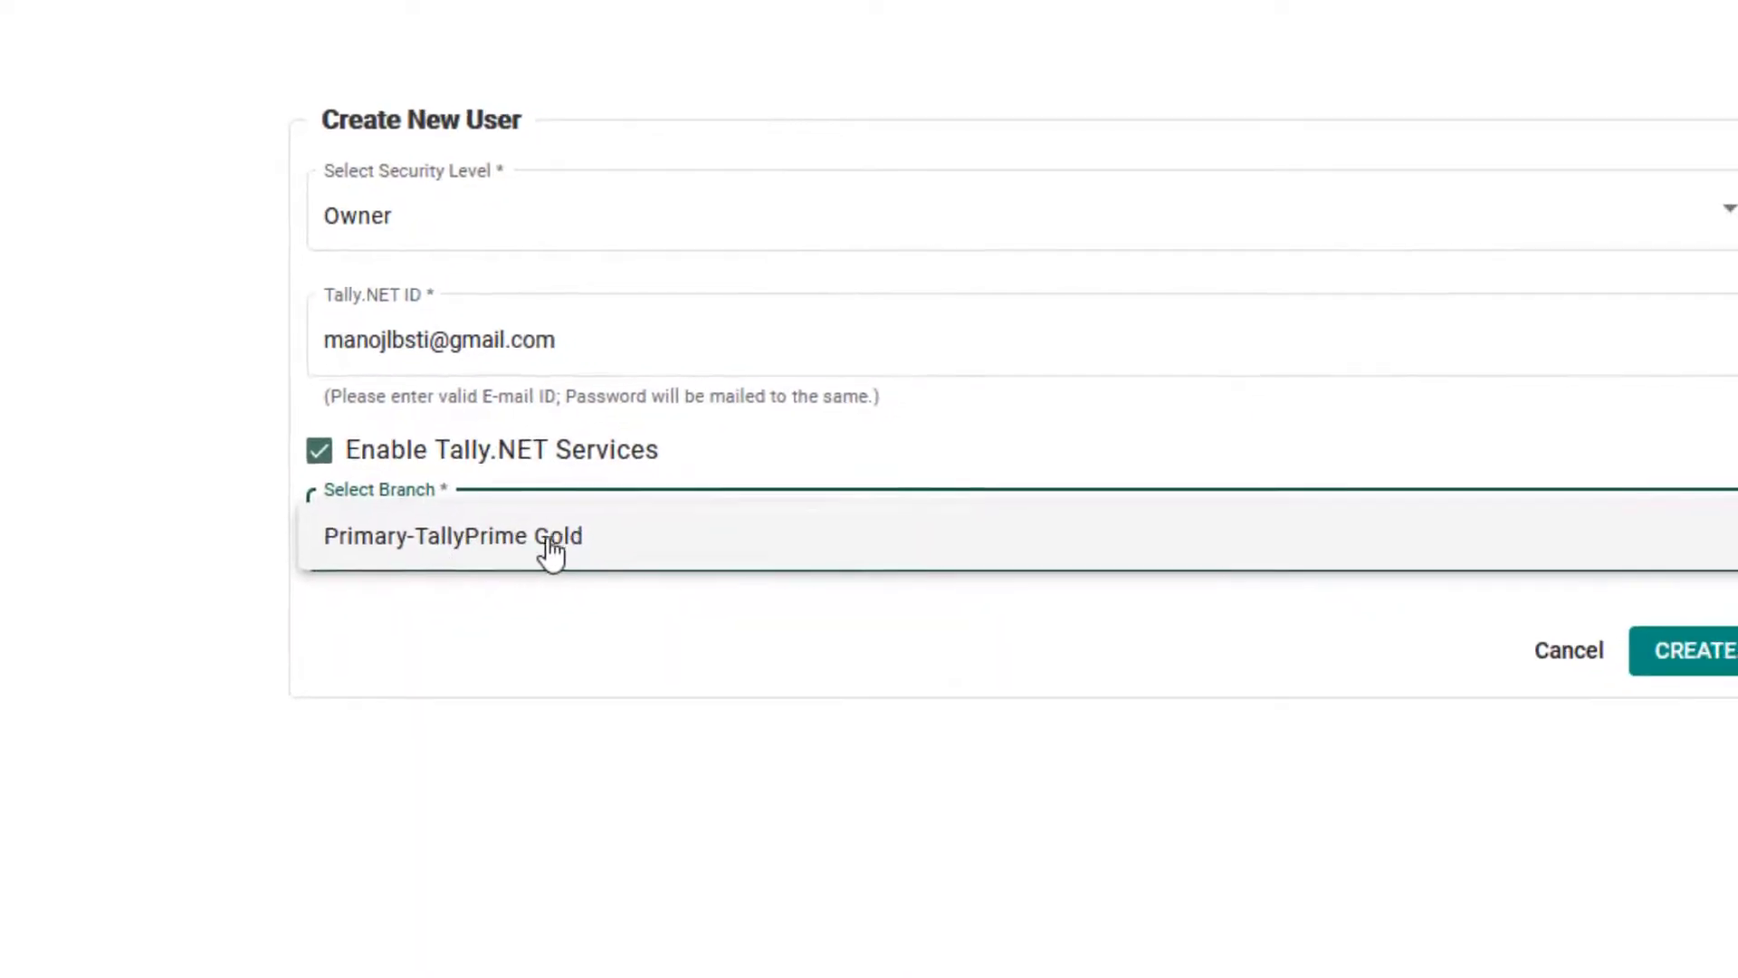
click(498, 485)
click(1517, 599)
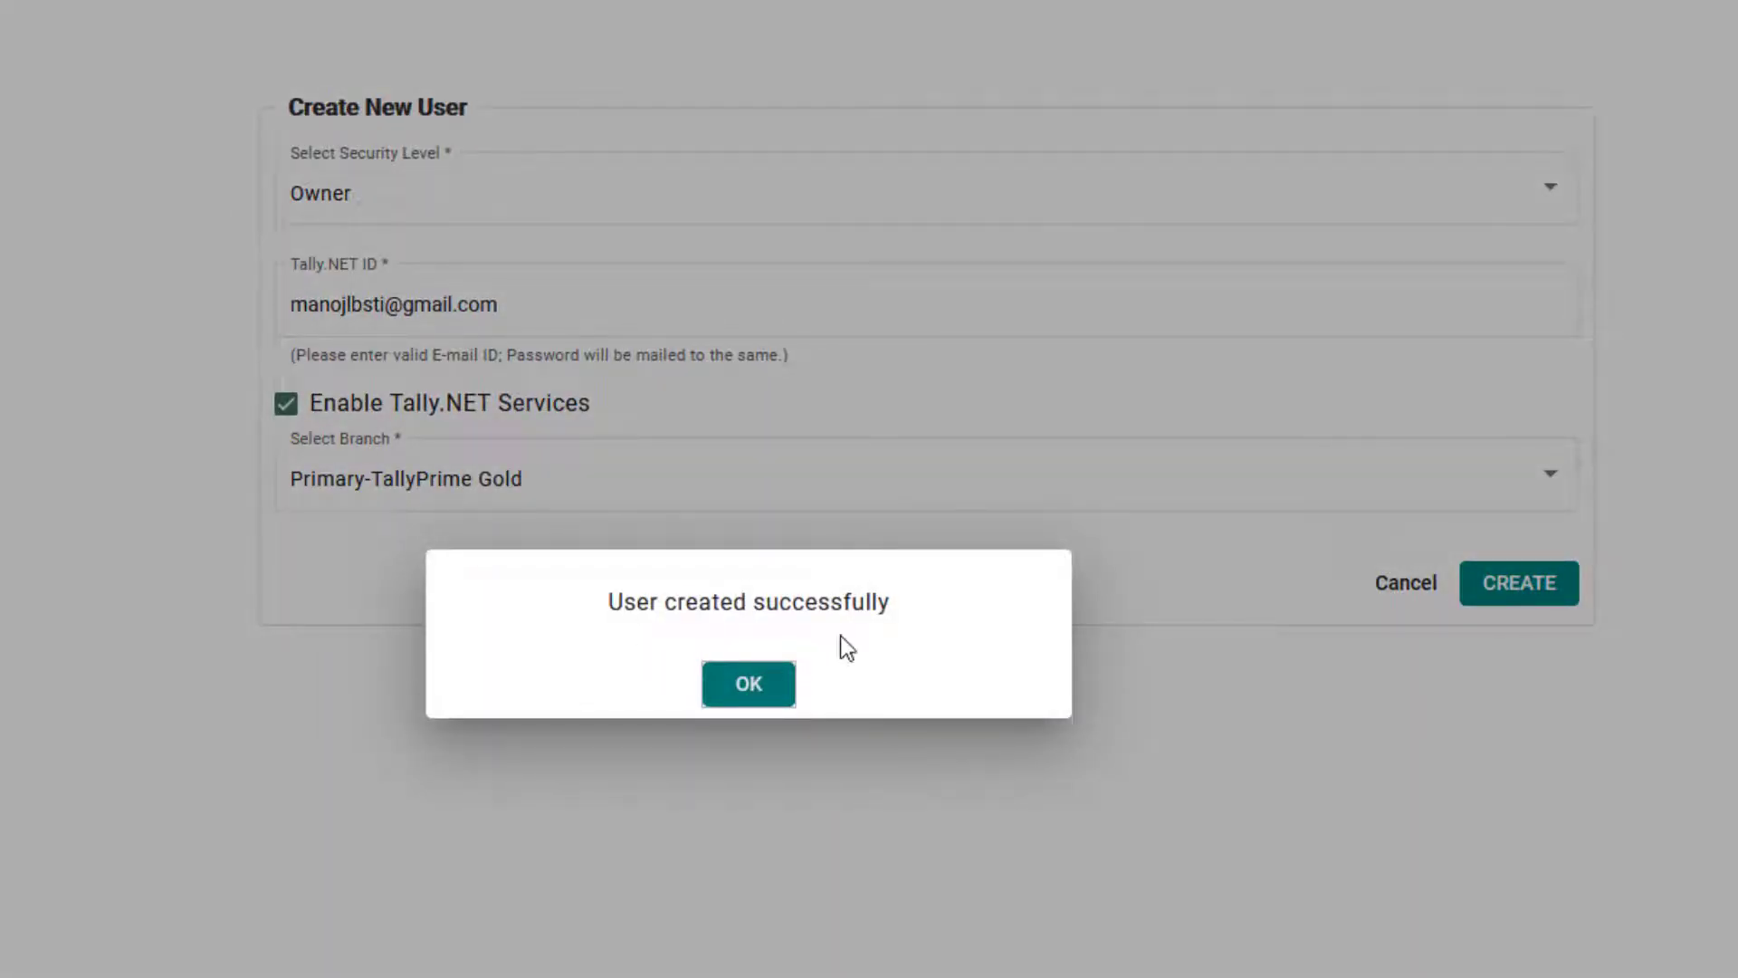
click(757, 689)
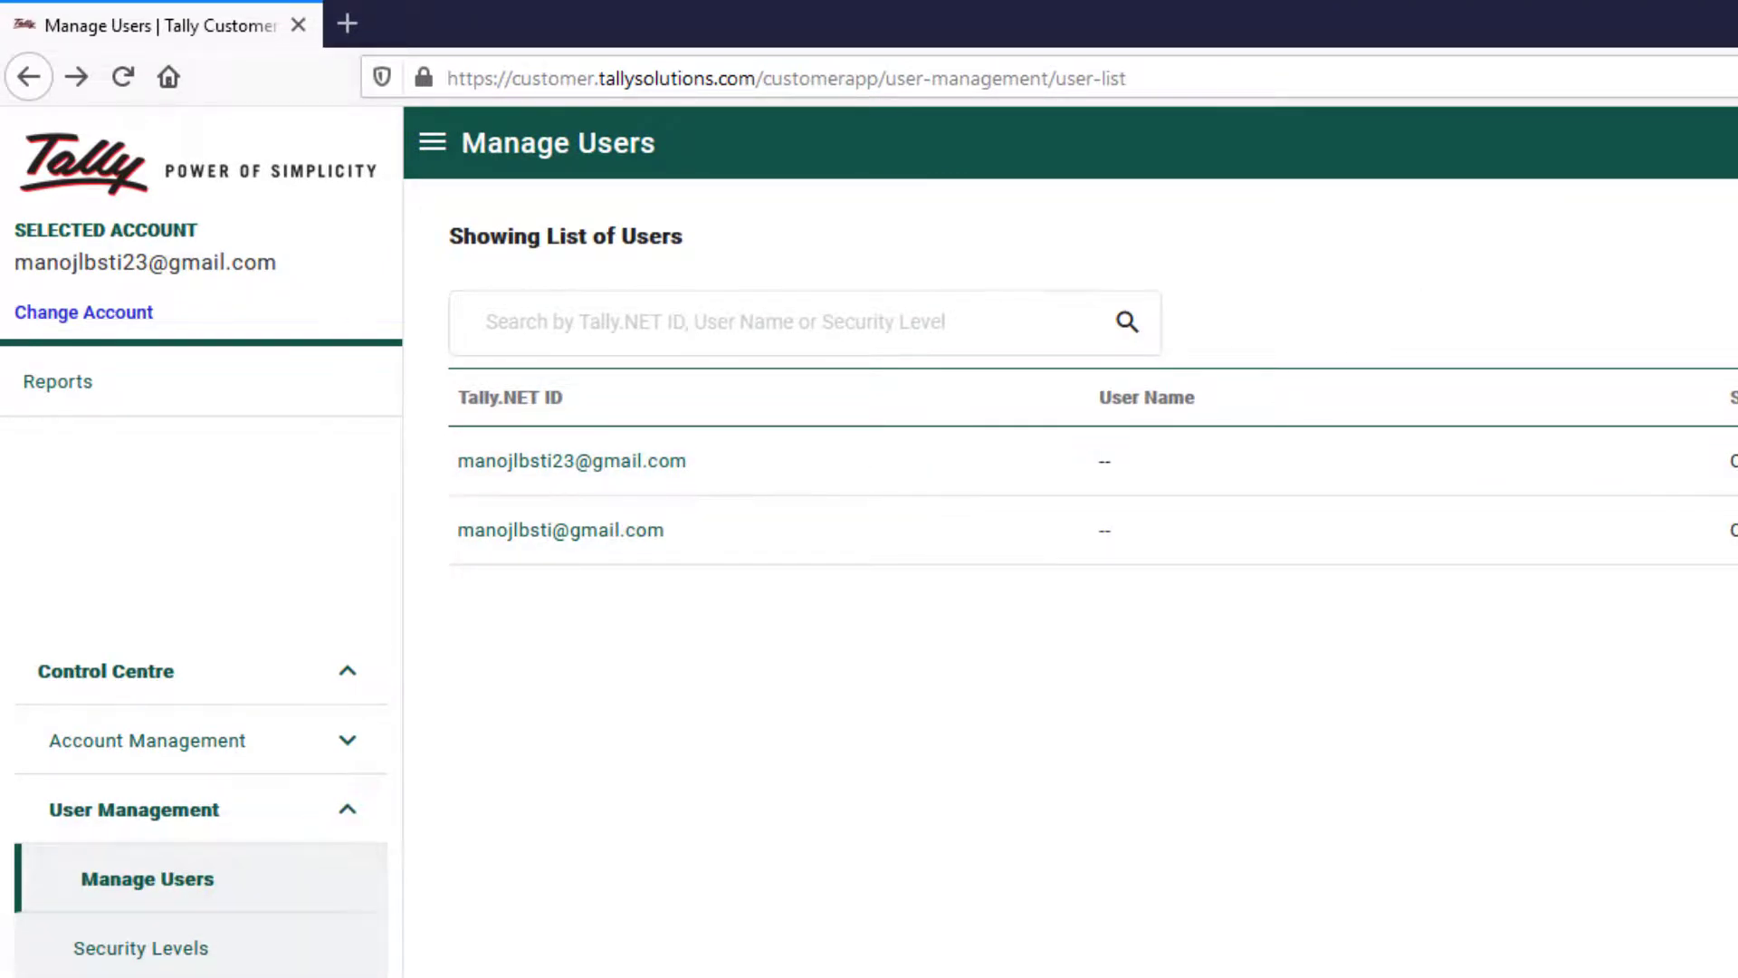
Browse List of TDLs, Account Profile, License Management and Change Account Admin, then Change Account
click(217, 814)
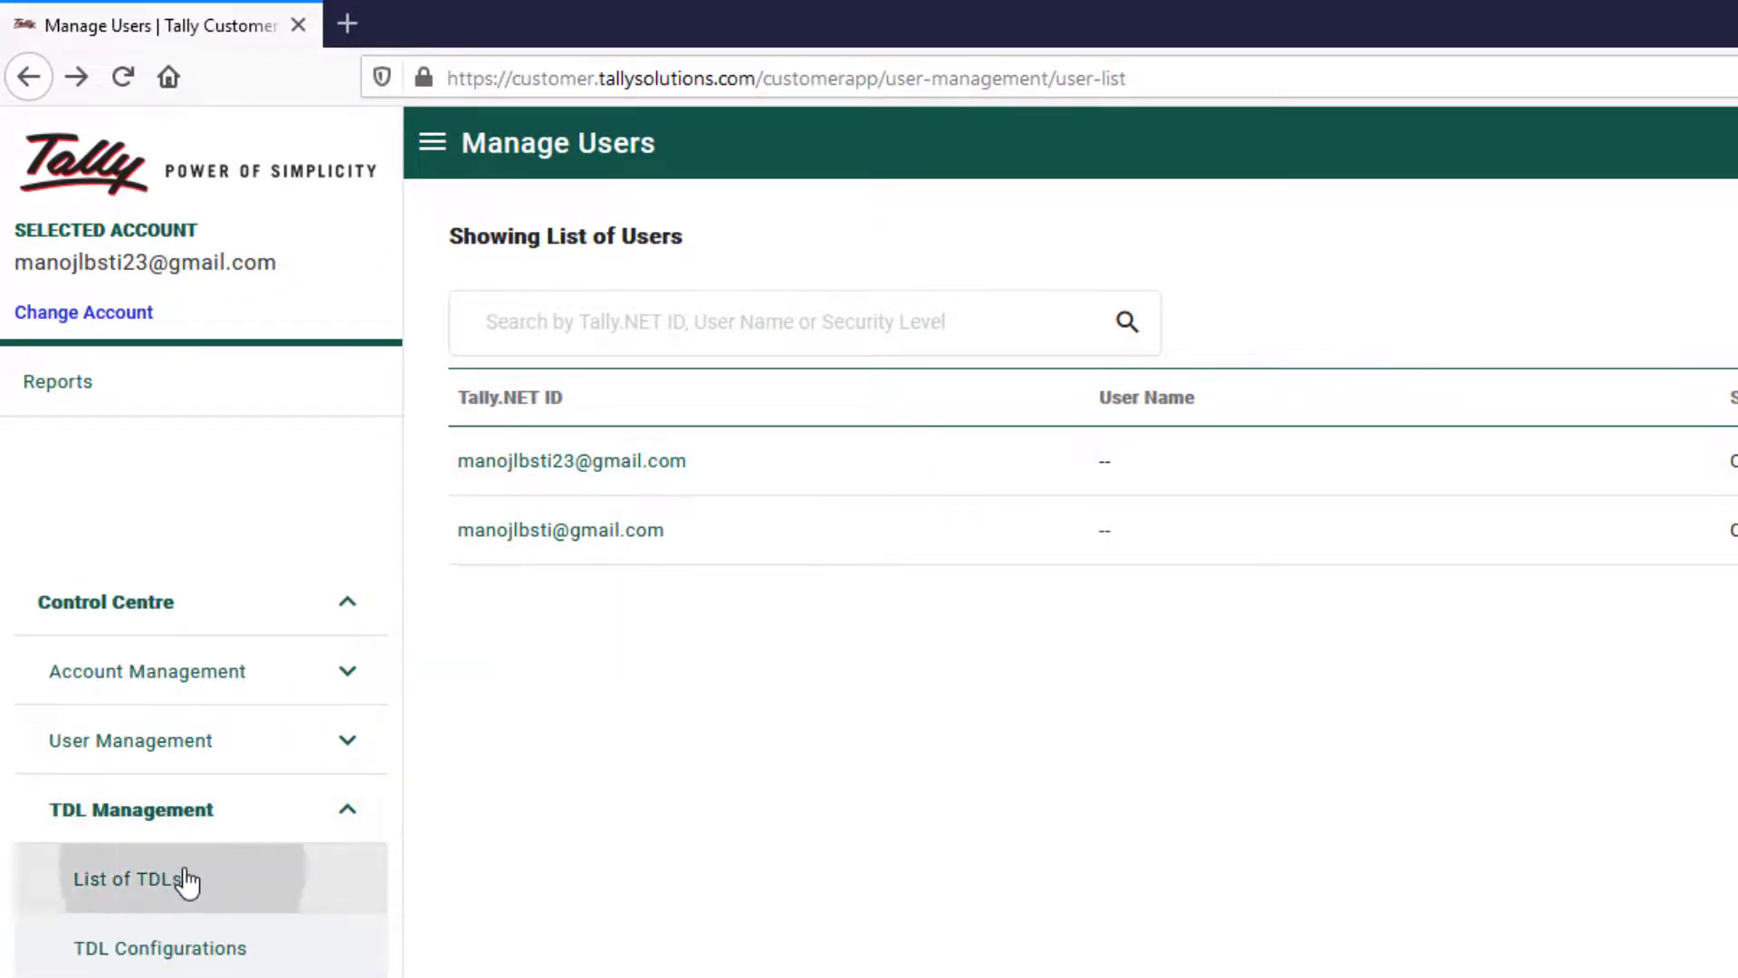
click(182, 880)
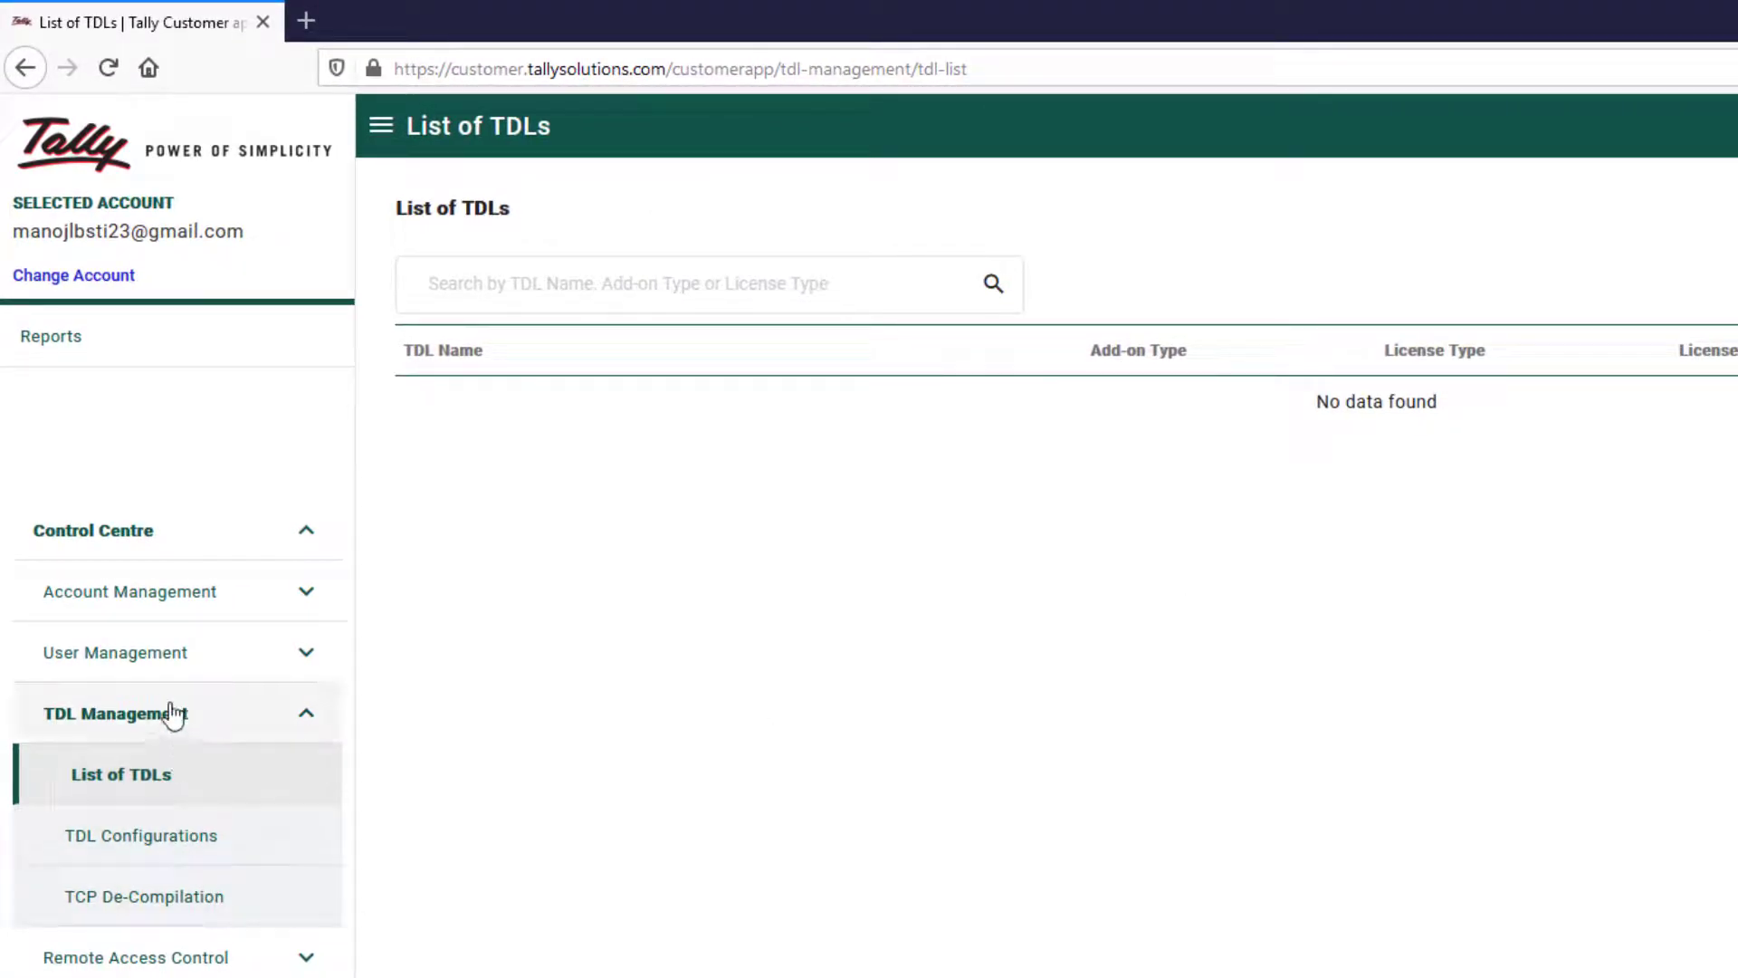
click(174, 595)
click(167, 596)
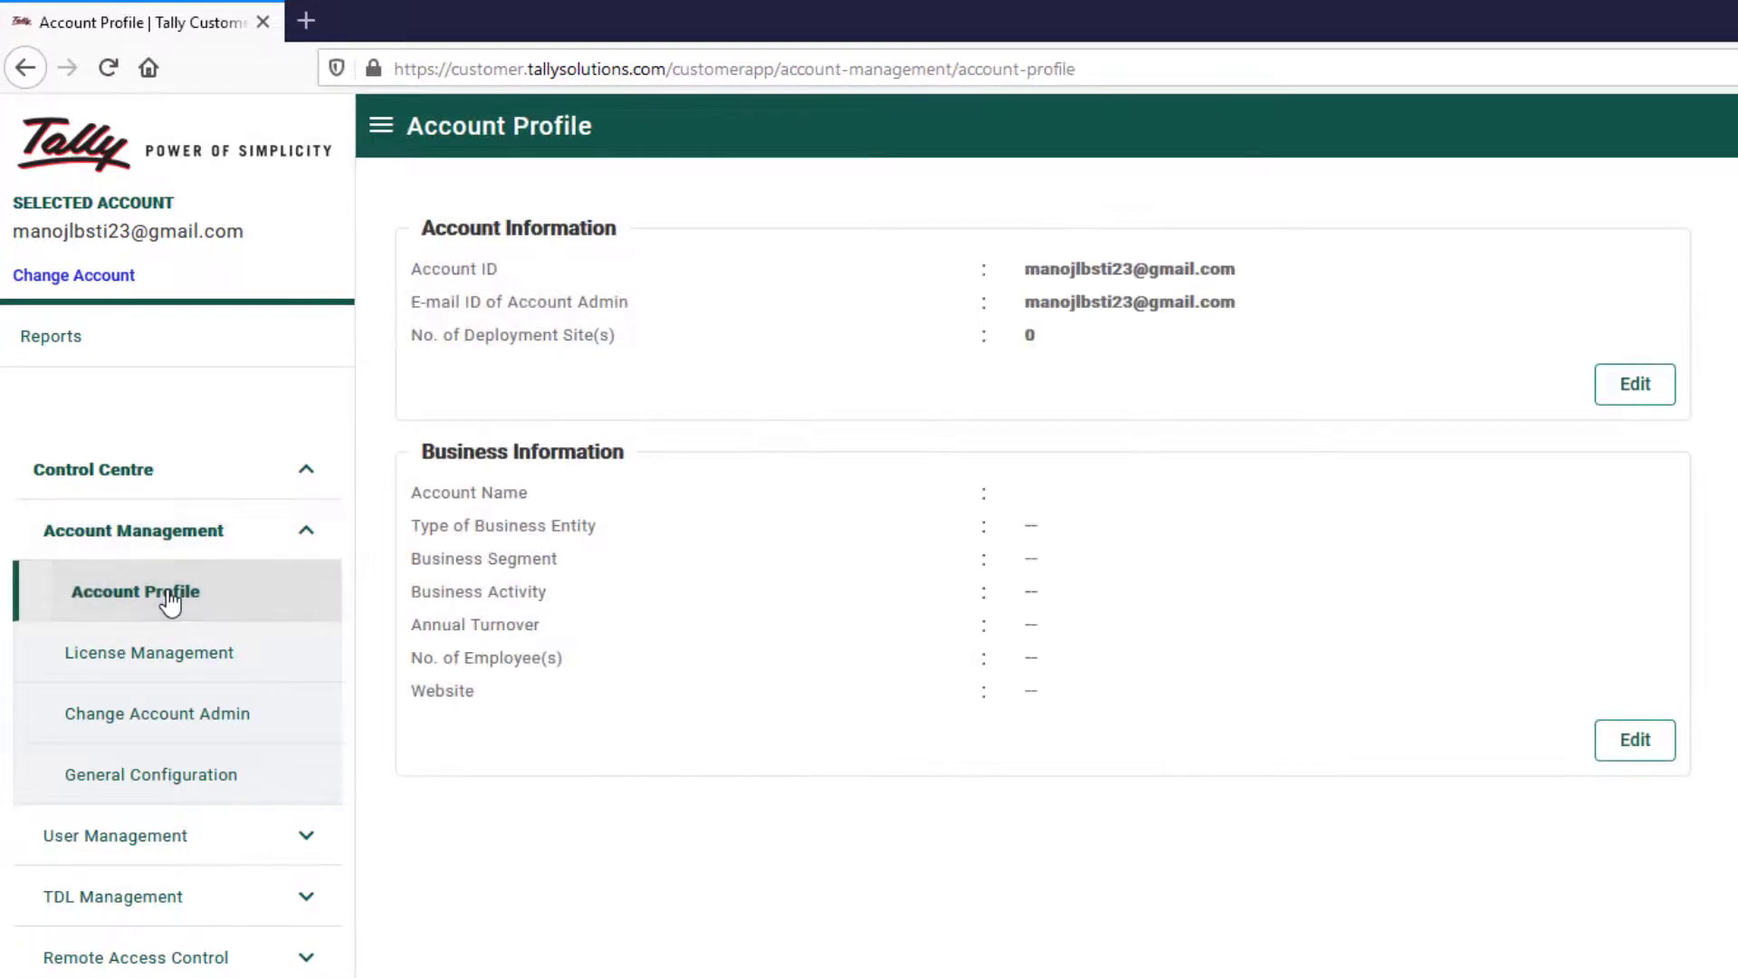
click(207, 642)
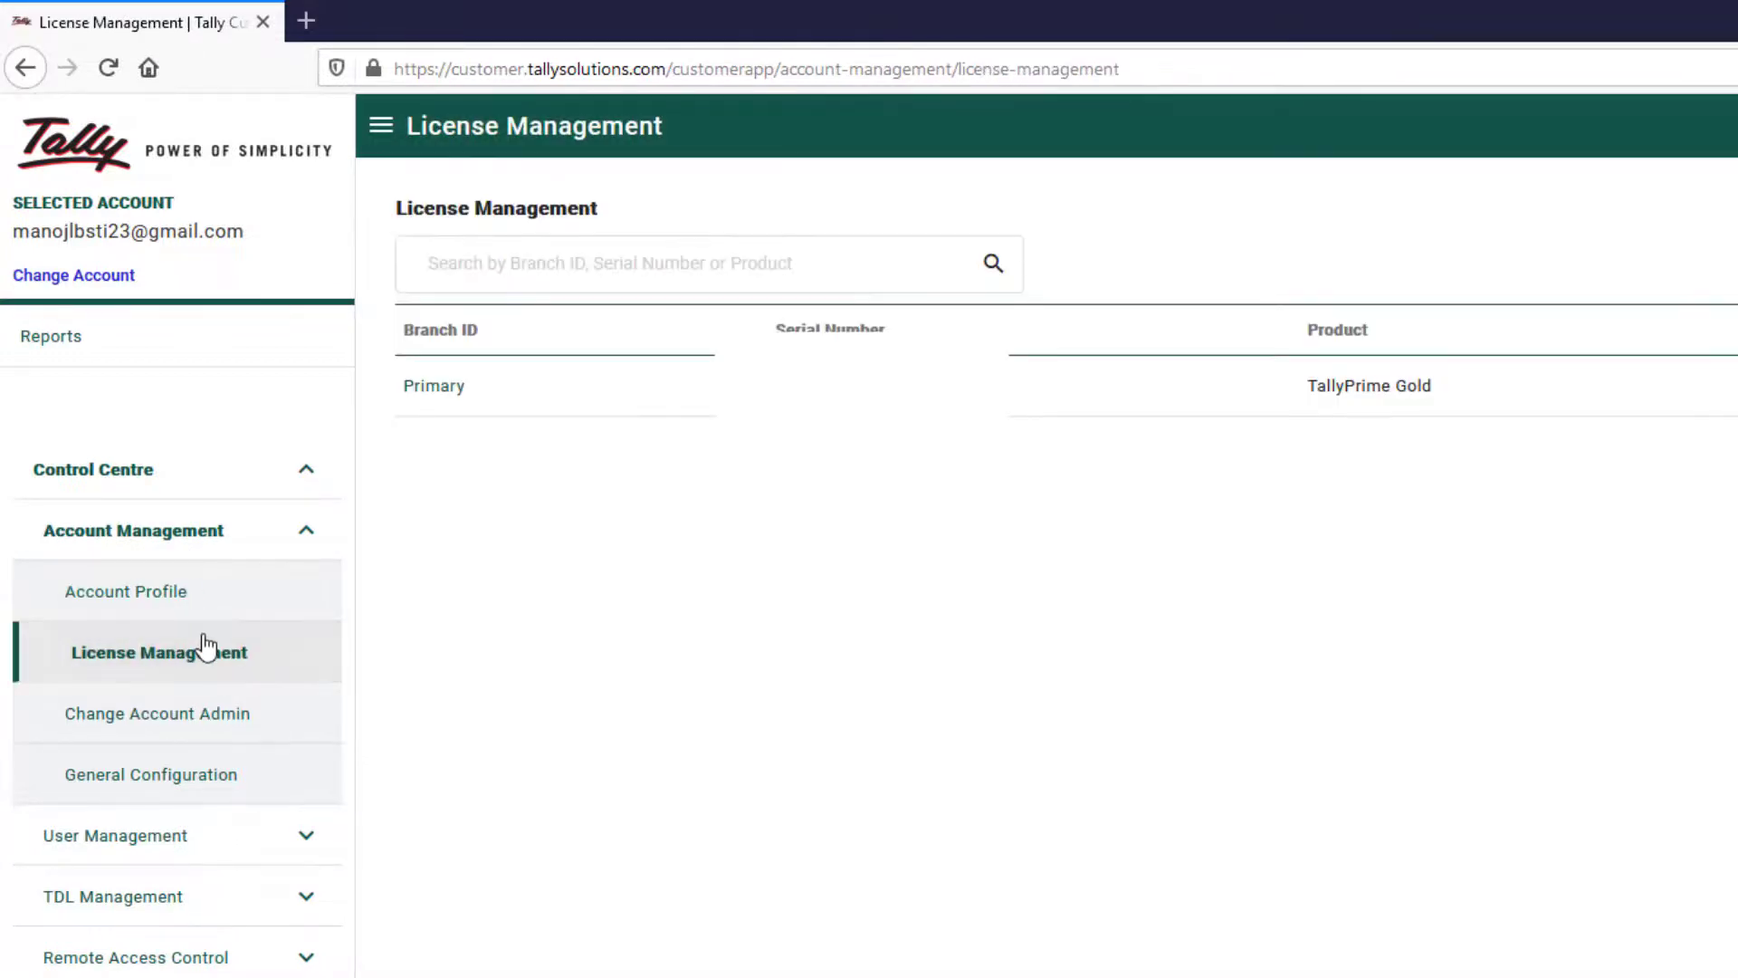
click(175, 737)
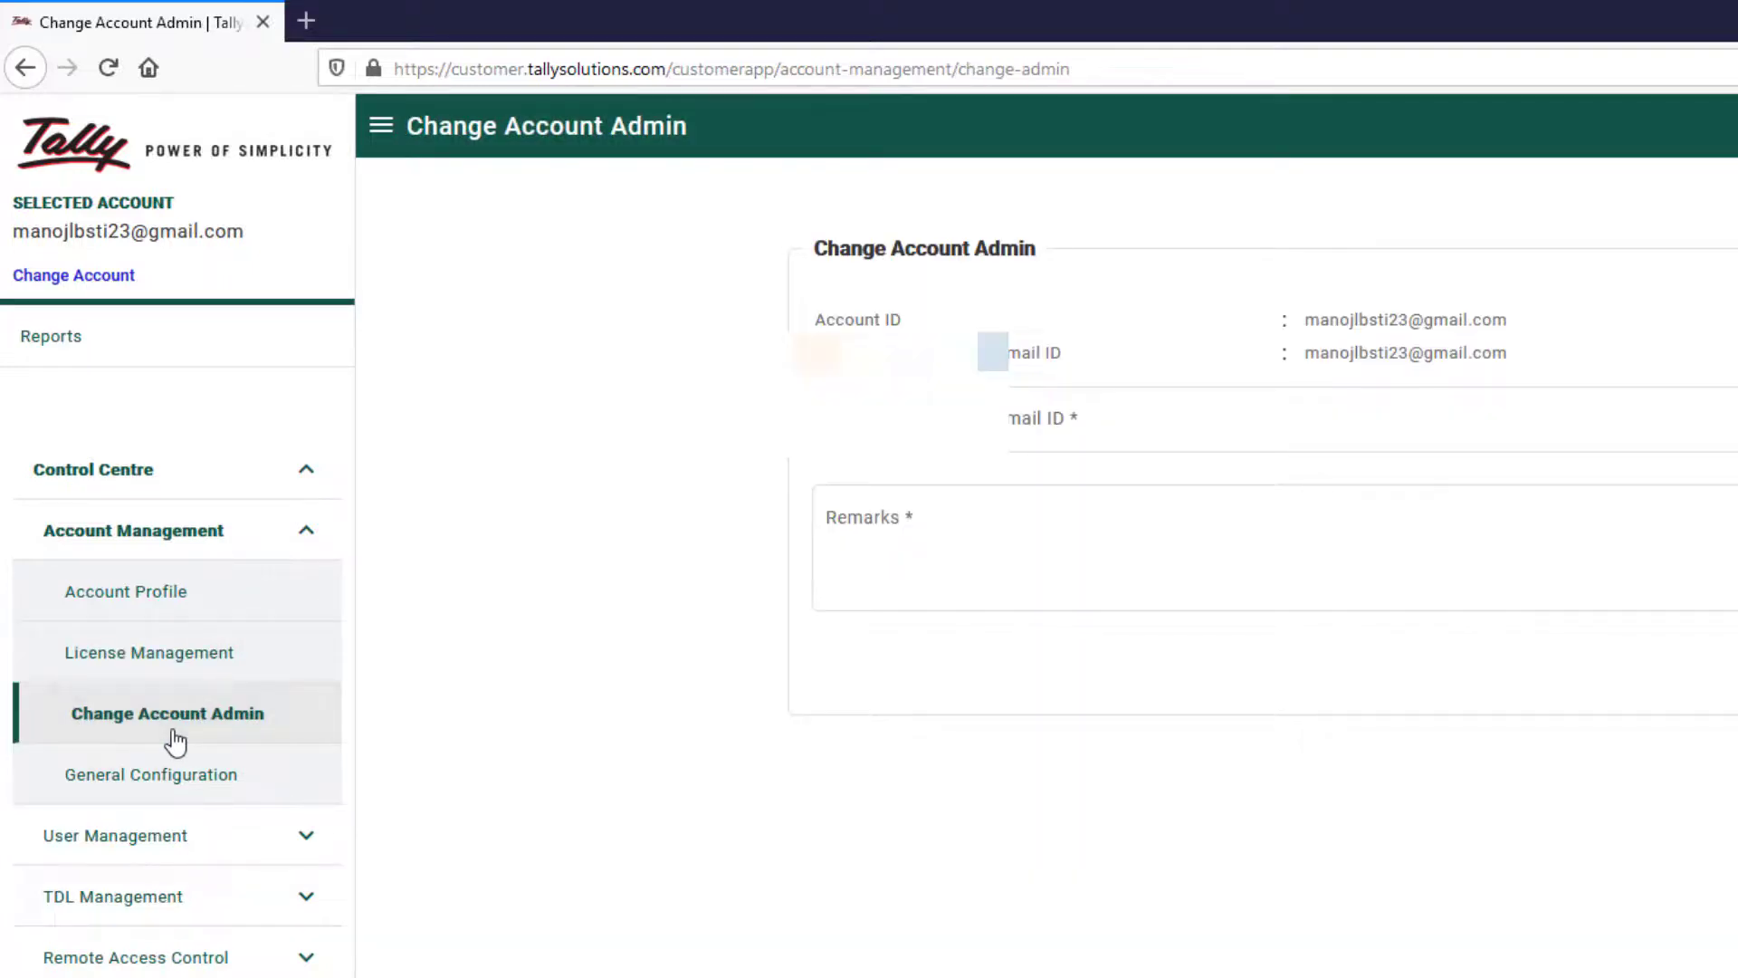
click(99, 286)
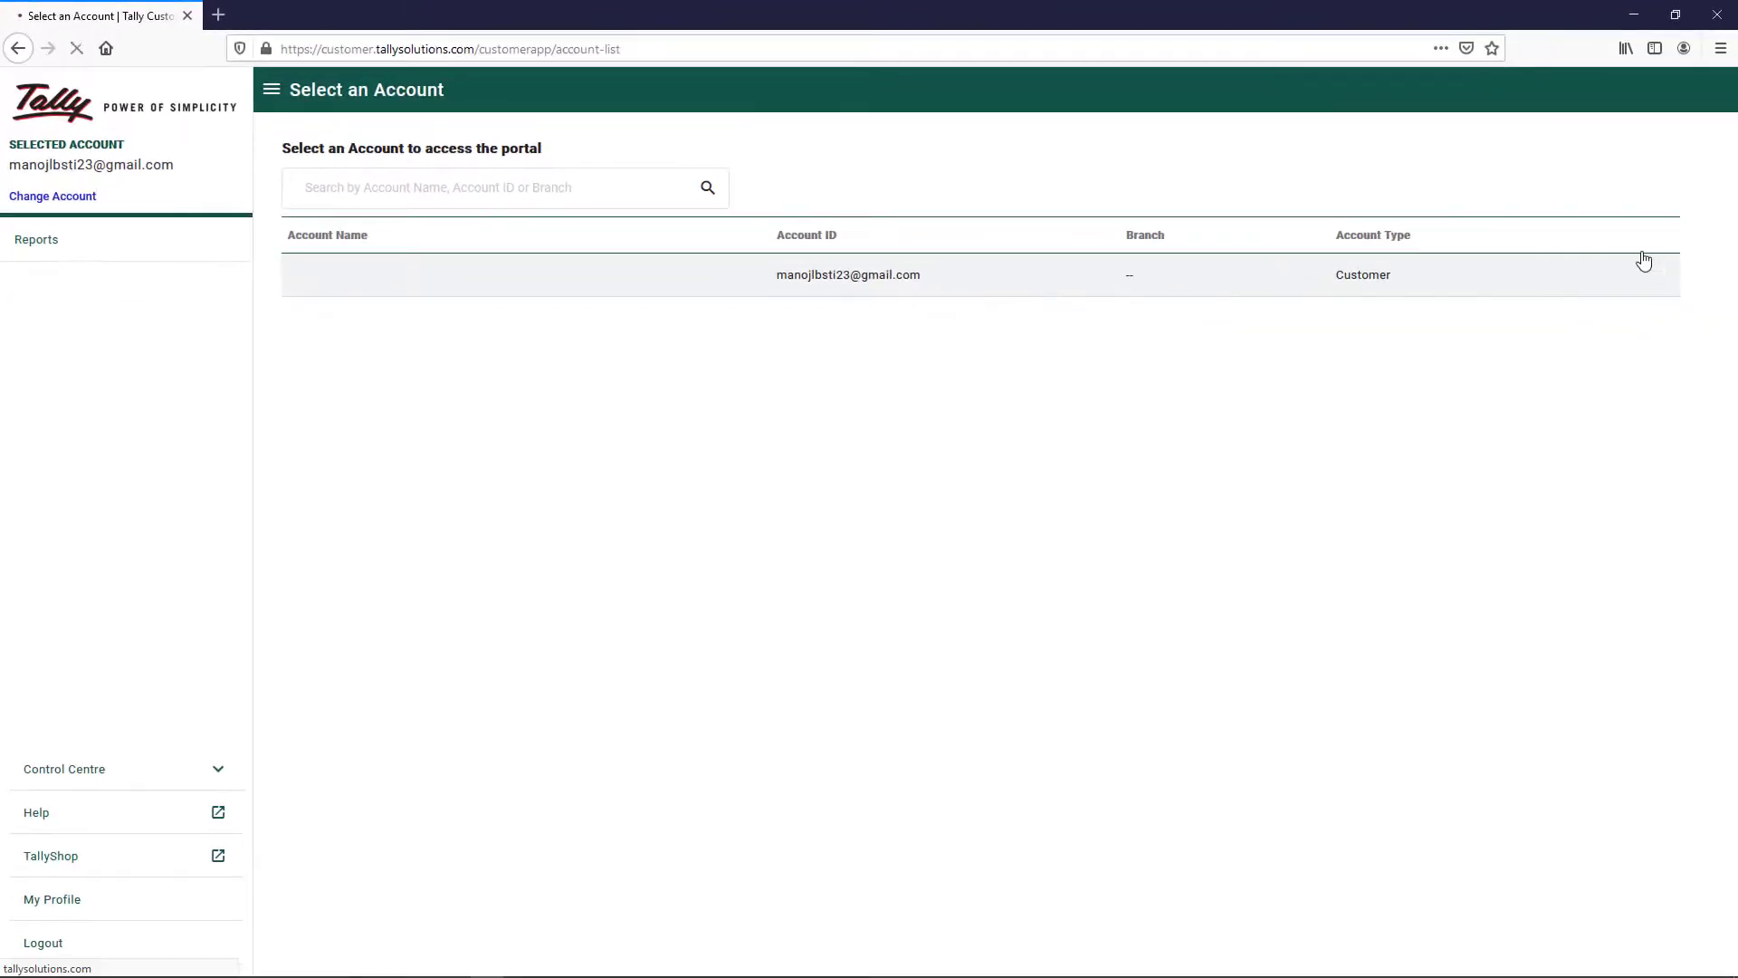
Enter the Customer account to see ABC Connected, log out via Control Centre, reopen K: Company
click(1644, 261)
click(271, 89)
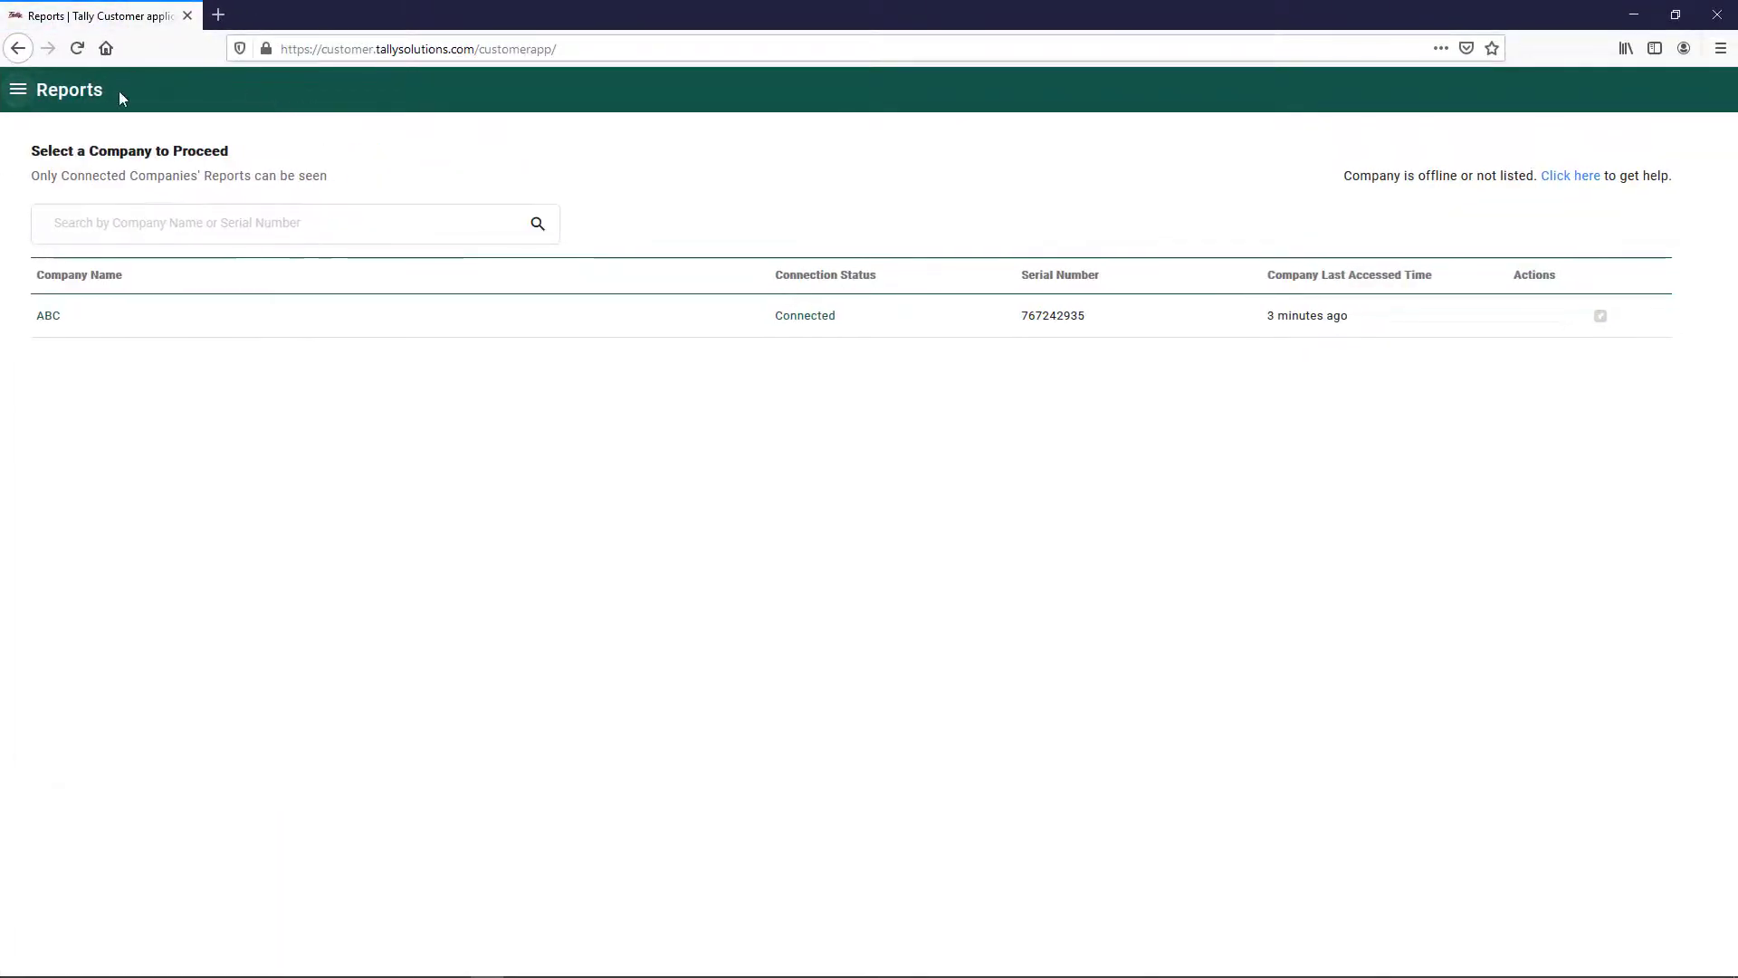
click(18, 89)
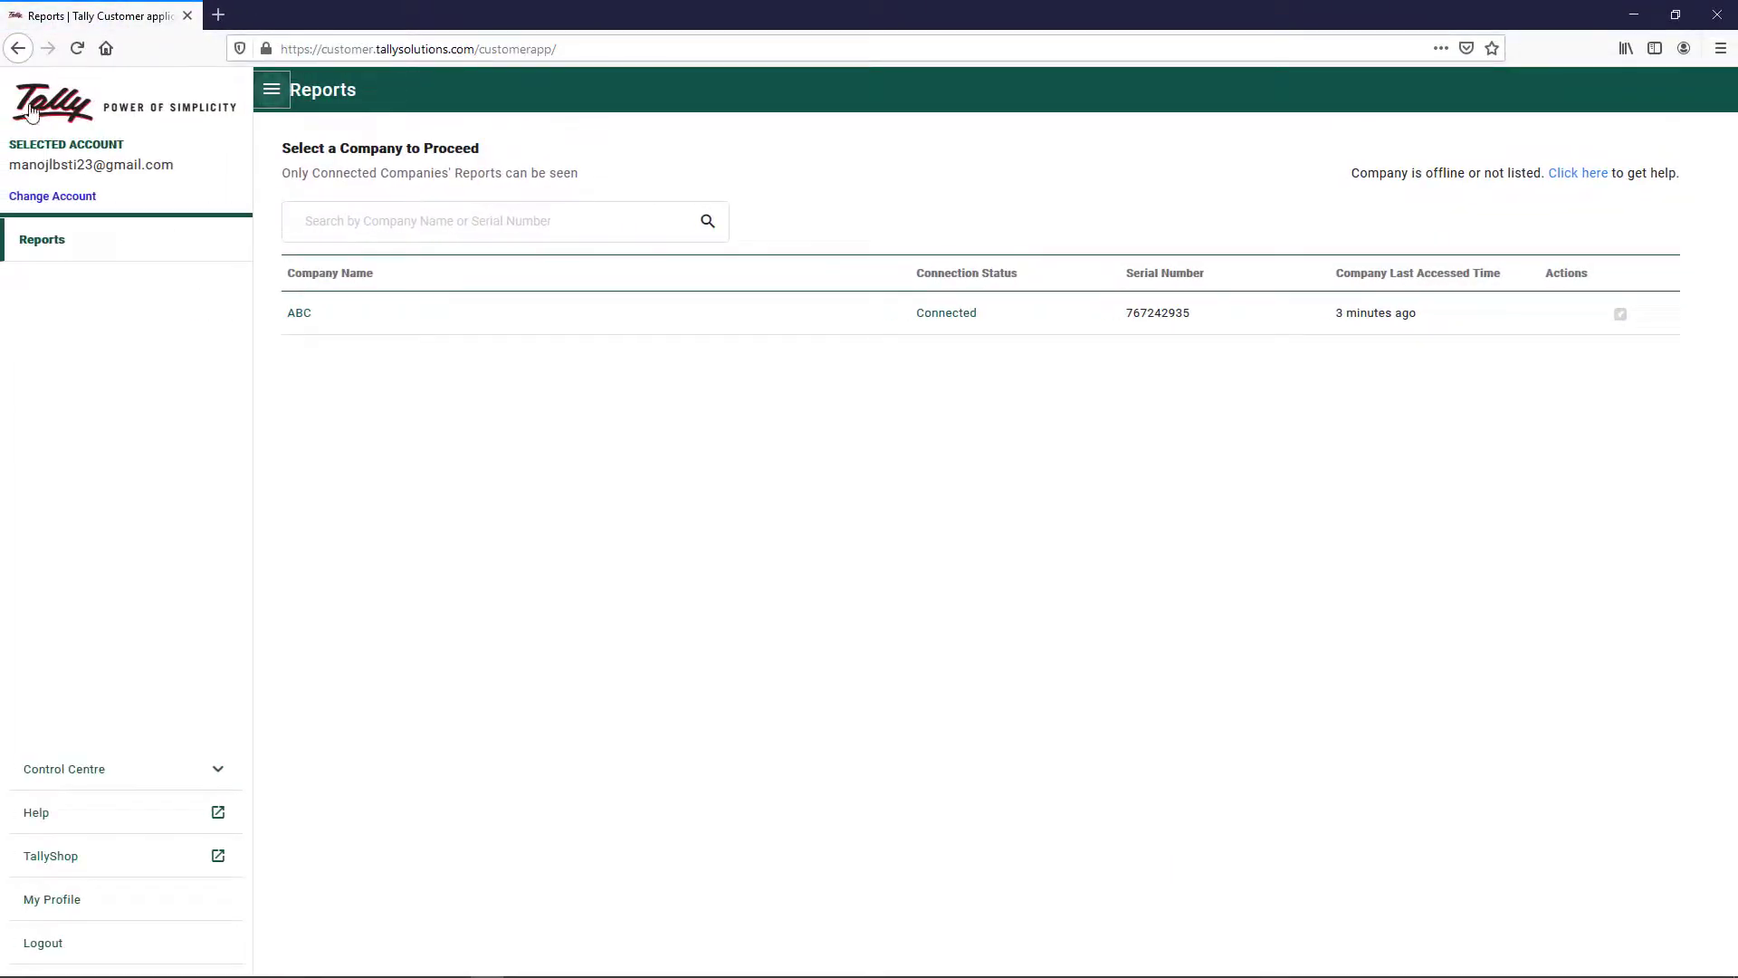
click(157, 776)
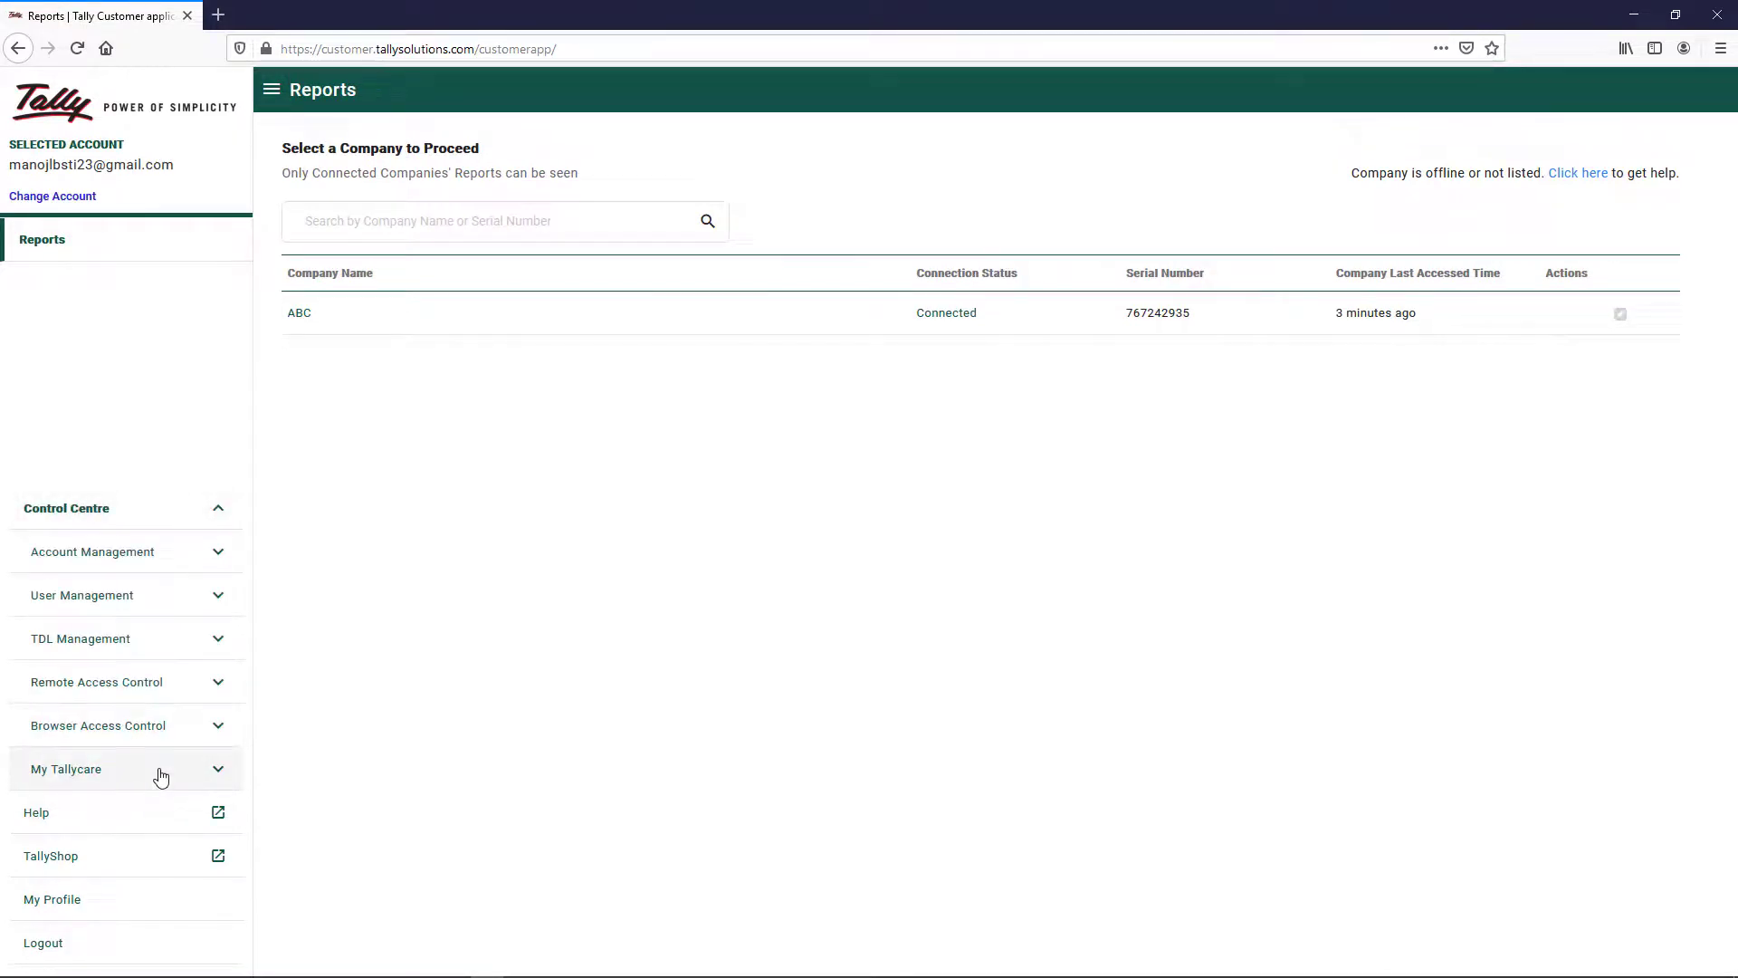
click(89, 942)
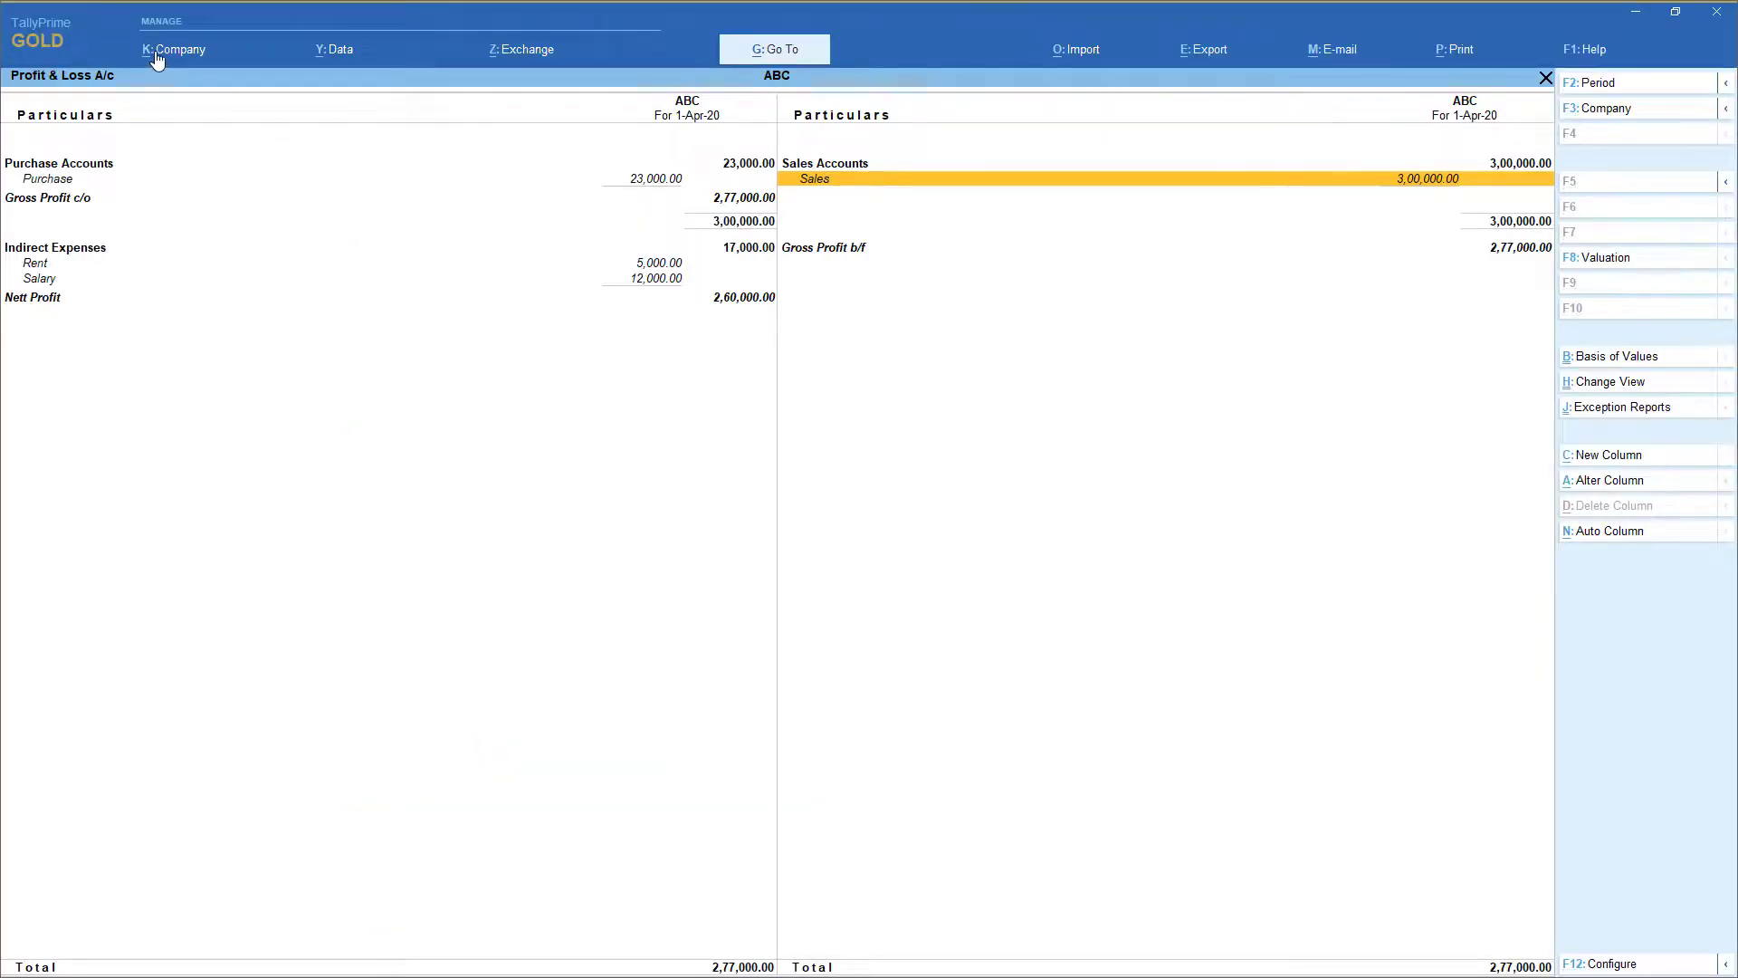
click(155, 51)
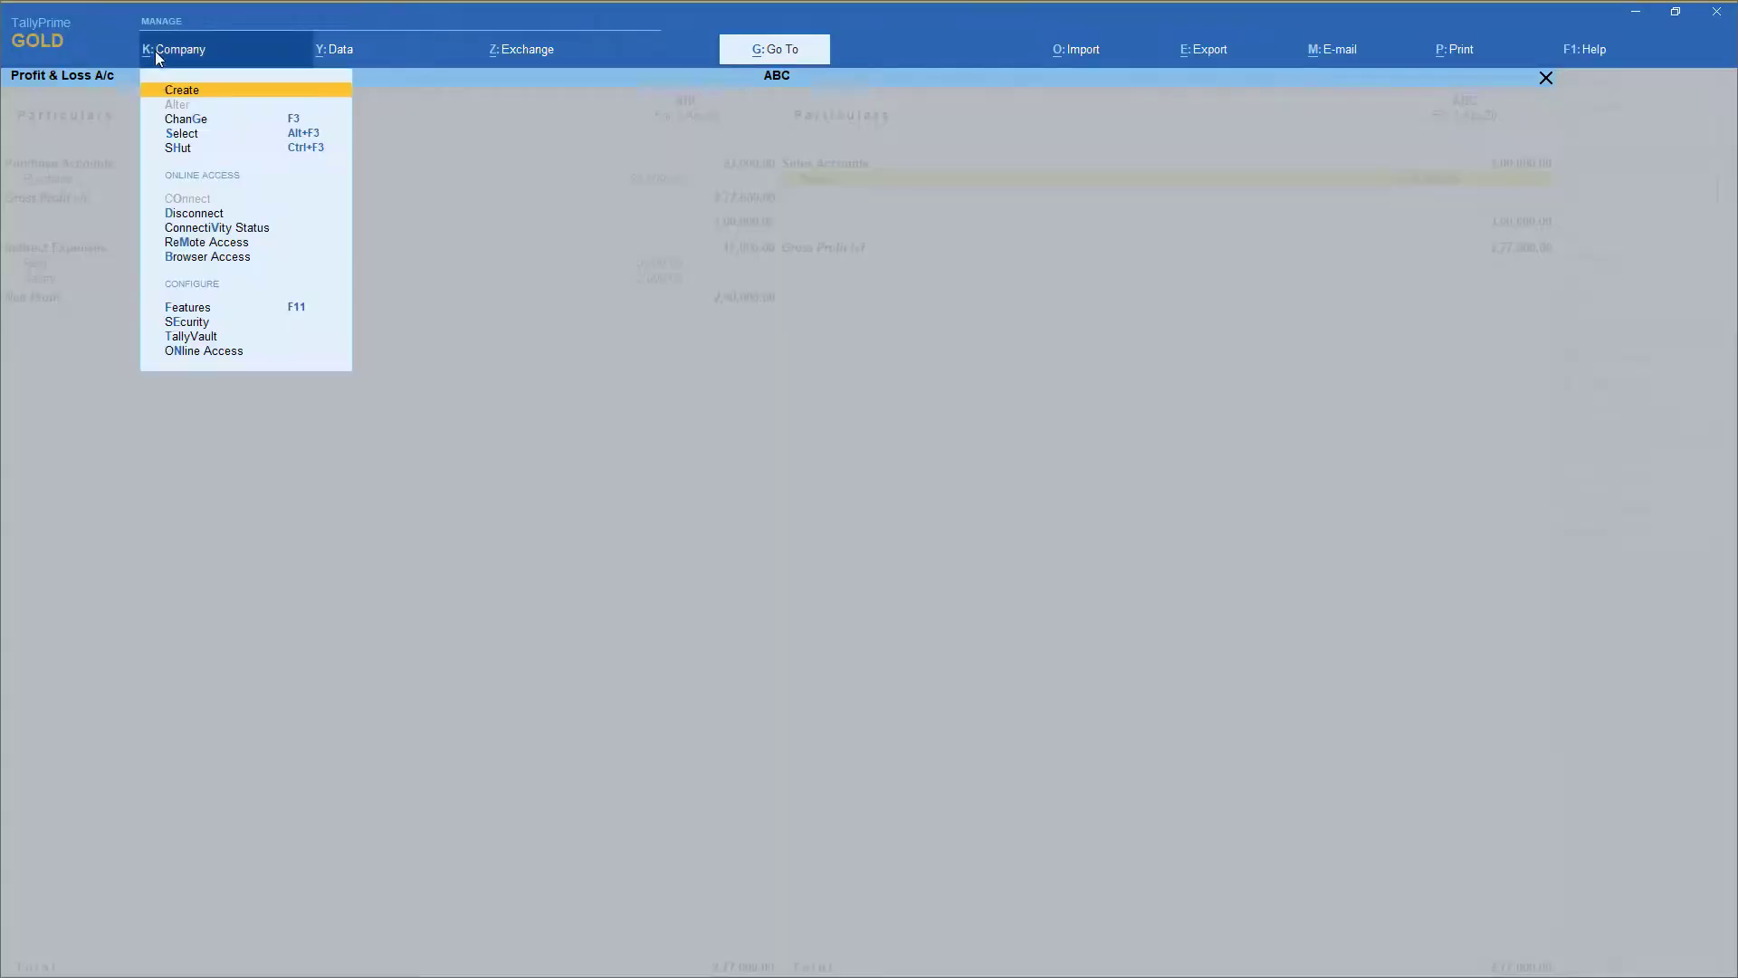
Launch Remote Access to bring up the Tally.NET login page, then reopen K: Company in TallyPrime
click(187, 243)
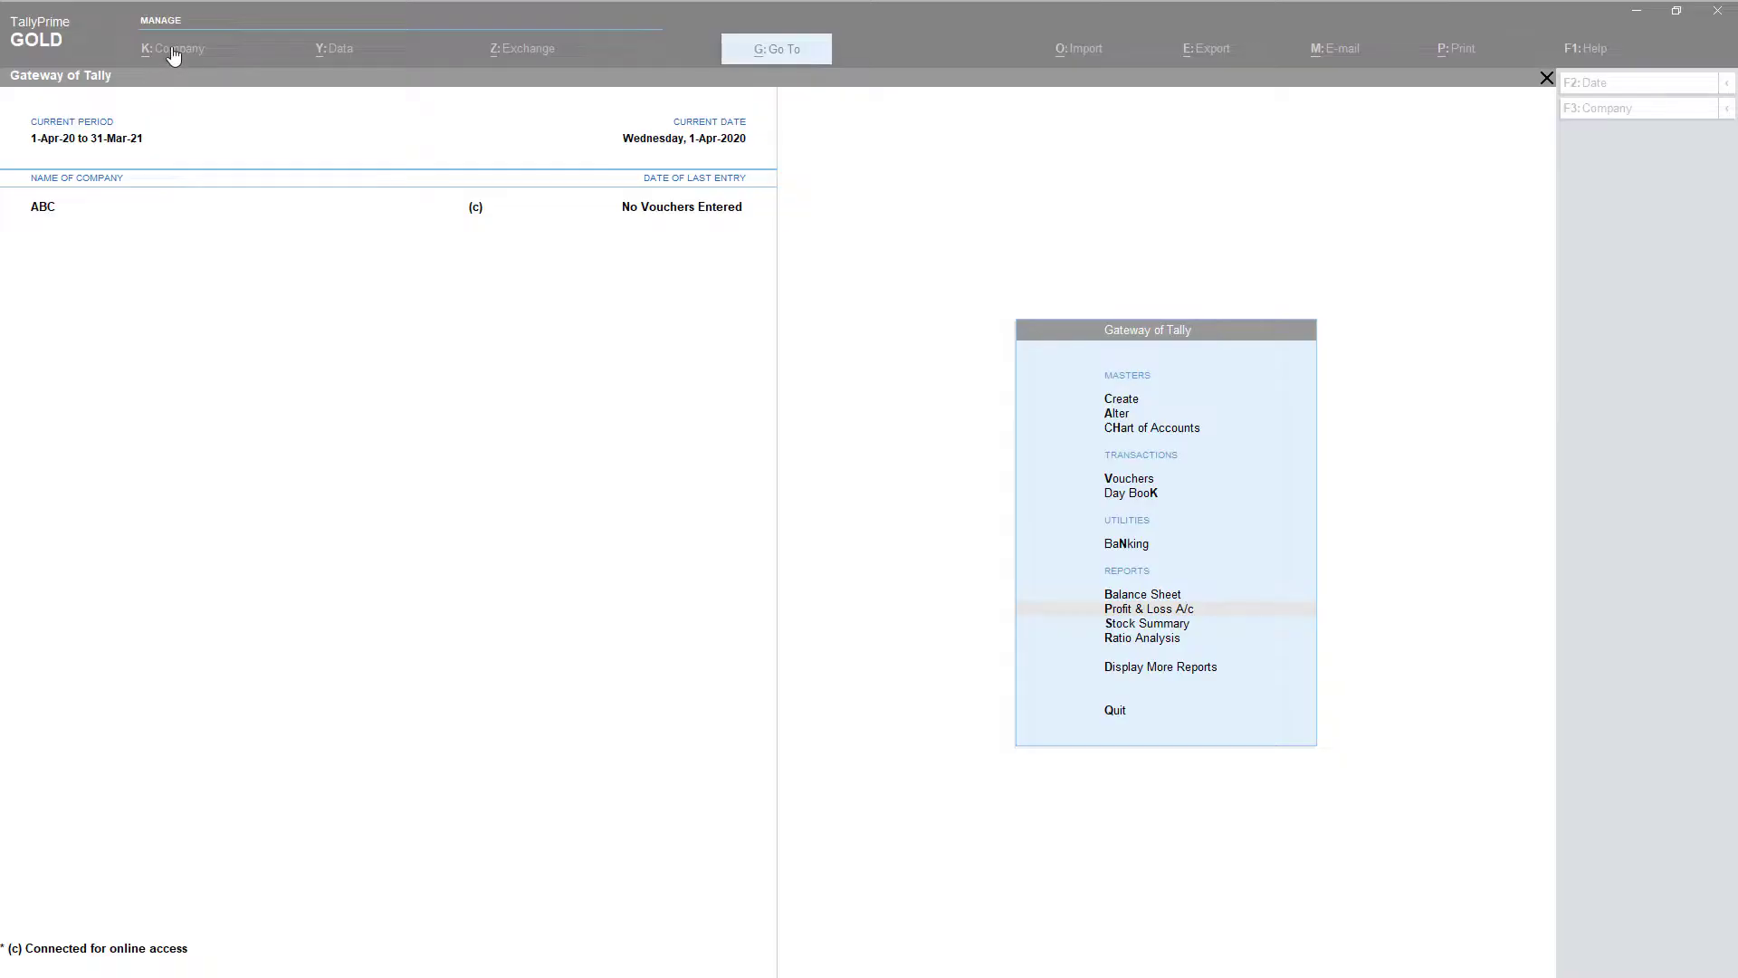
click(173, 52)
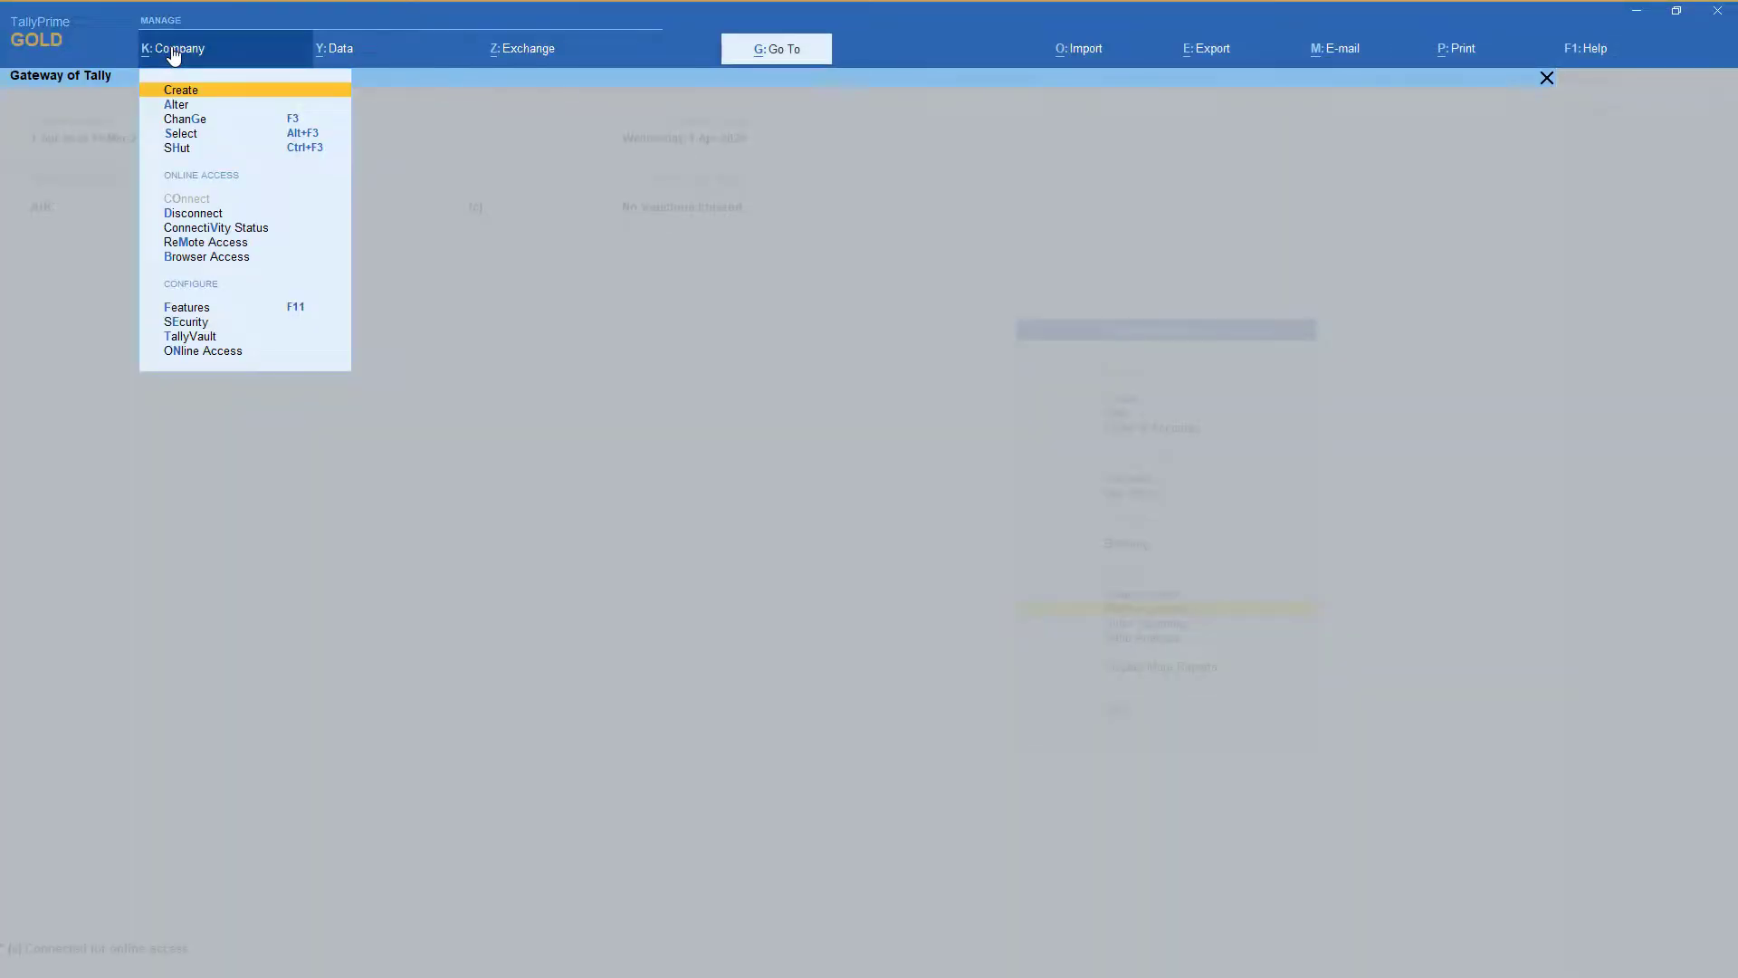